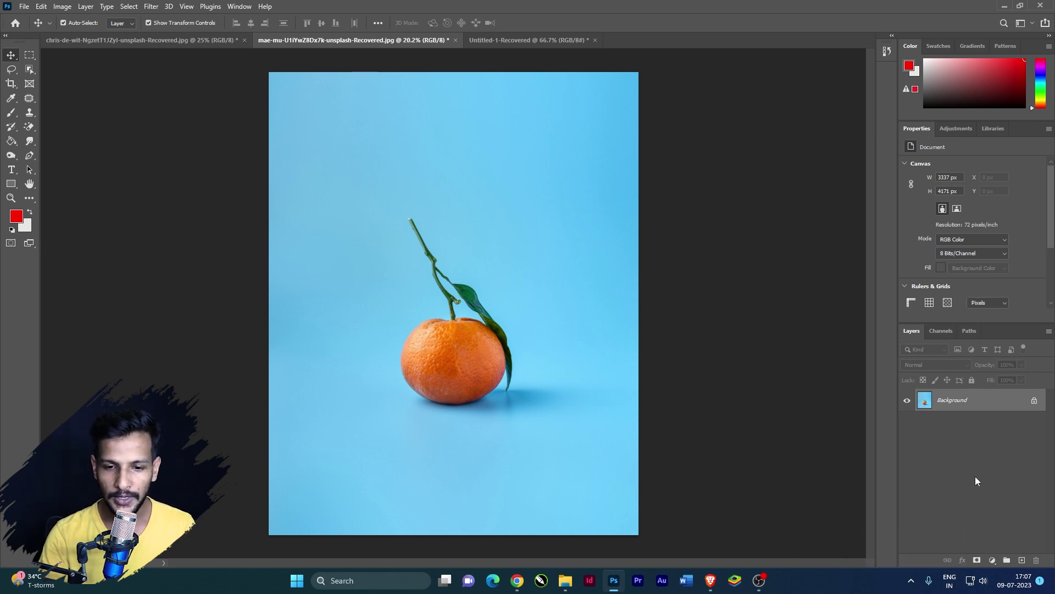
- Create a new layer above Background and paint a large soft red blob over the orange with the Brush
click(1022, 561)
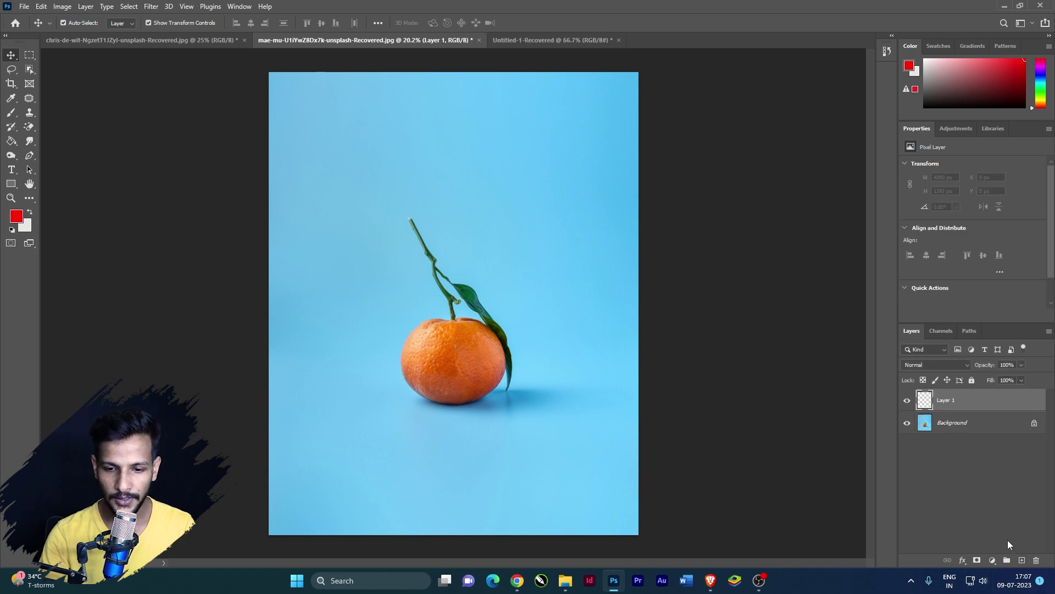
click(12, 113)
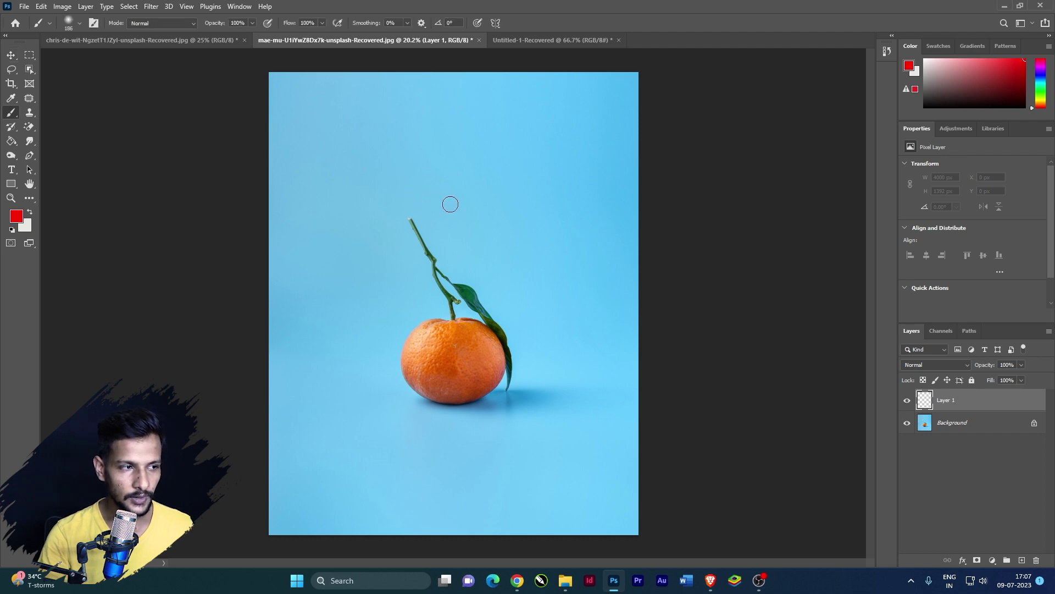
mouse_move(471, 204)
mouse_down()
mouse_move(419, 260)
mouse_move(519, 208)
mouse_move(425, 266)
mouse_move(548, 285)
mouse_move(364, 310)
mouse_move(502, 300)
mouse_move(397, 314)
mouse_up()
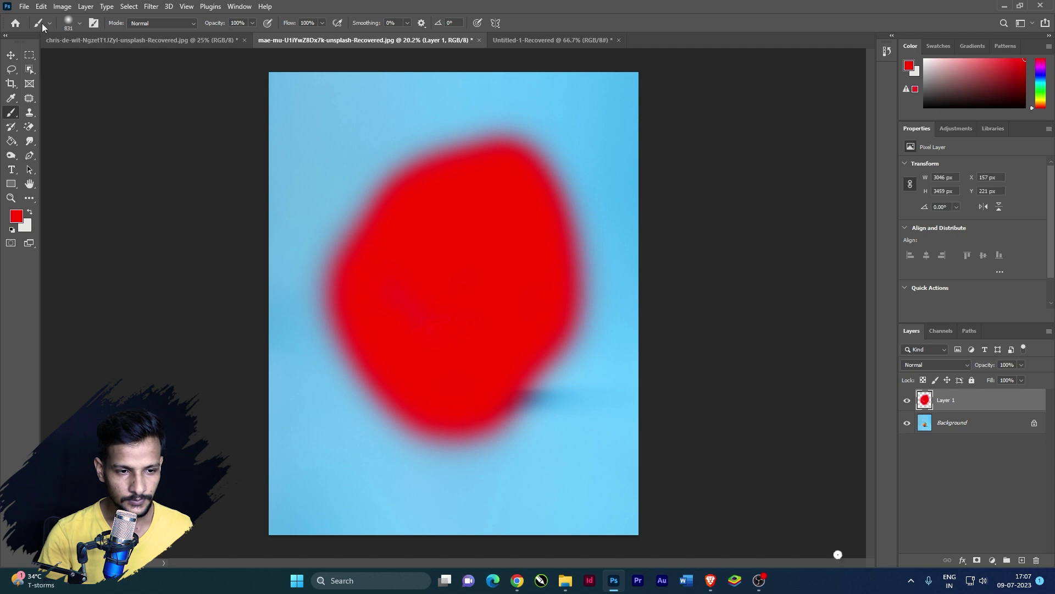
- Scale the red blob down to about 2264 × 2571 px and place it over the orange's stem
click(12, 56)
drag(523, 272, 503, 282)
drag(592, 120, 527, 204)
drag(456, 357, 504, 263)
key(Return)
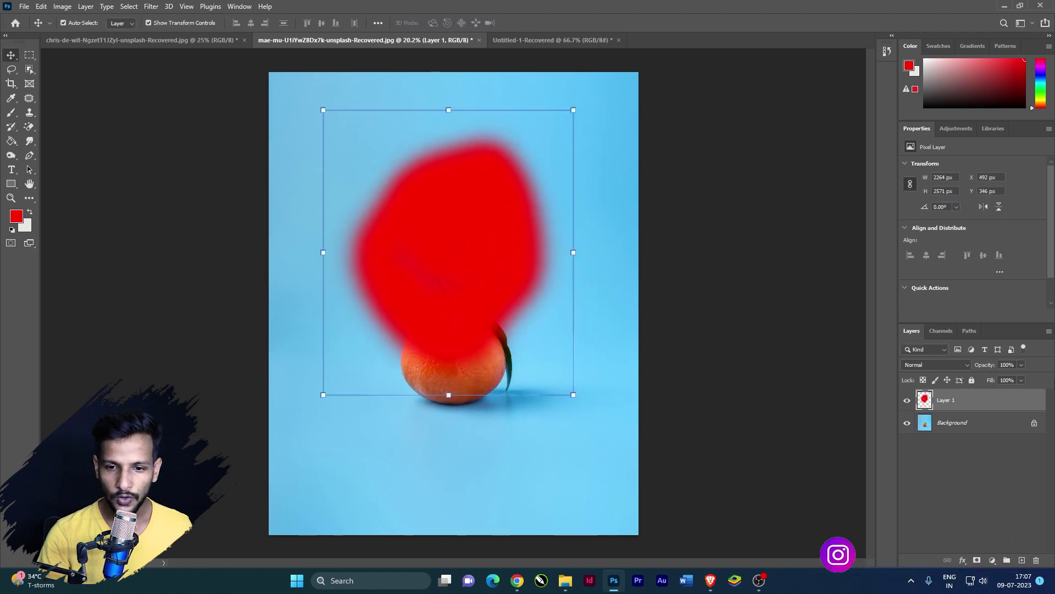
- Lower the red layer's opacity to 57% and its fill to 72%
click(1021, 365)
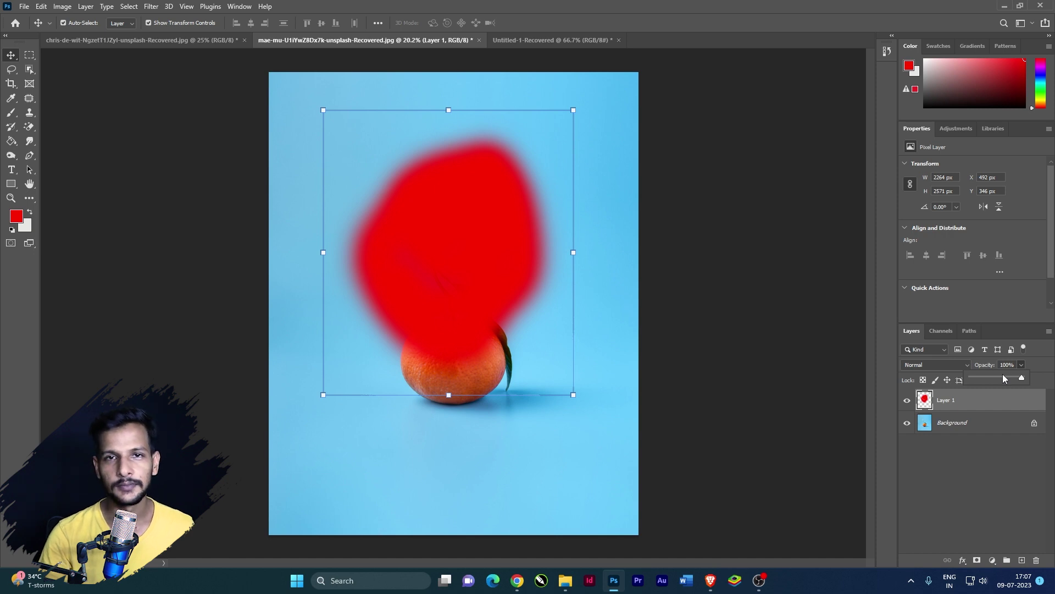
click(1002, 376)
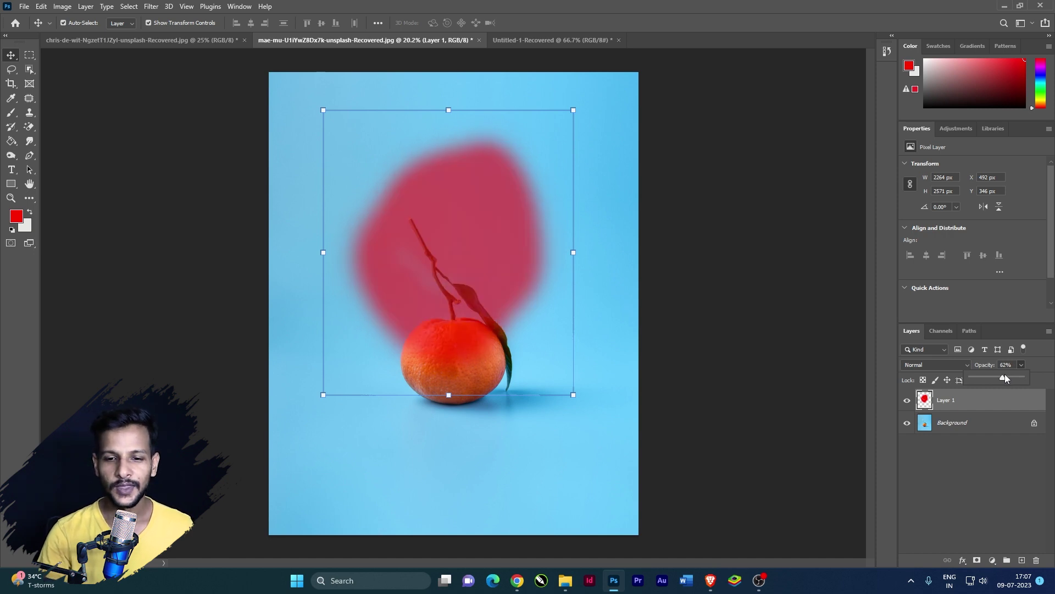
drag(1011, 376, 1000, 378)
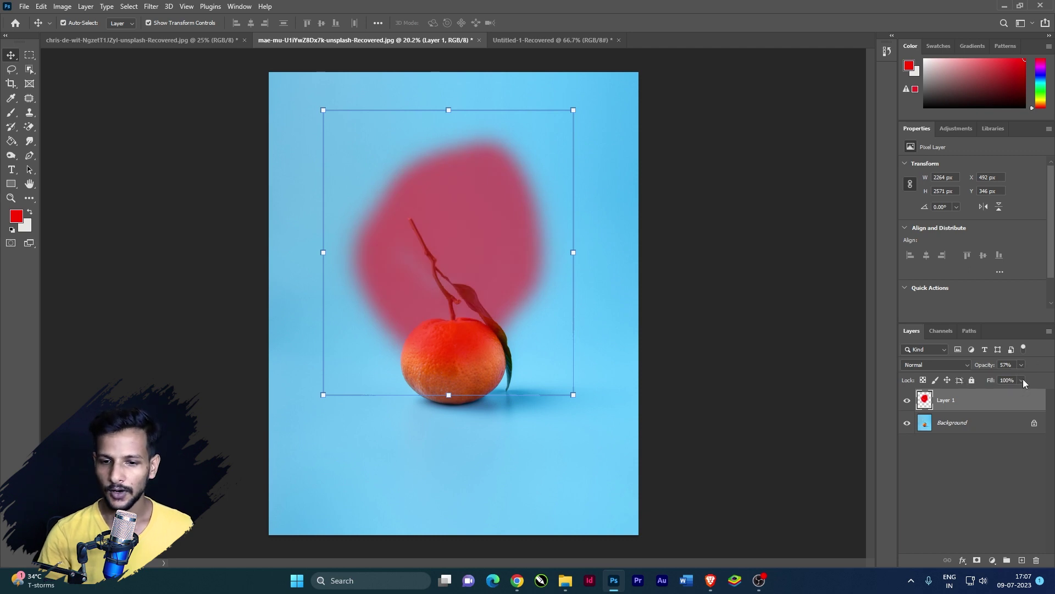
click(1023, 381)
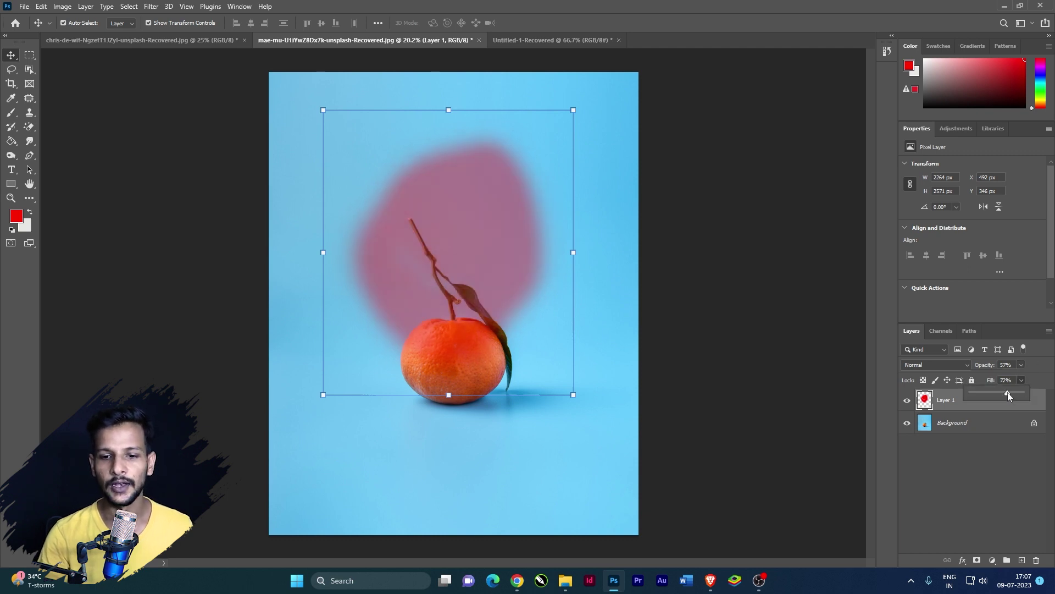
- Set the red layer's opacity and fill back to 100%
click(1022, 365)
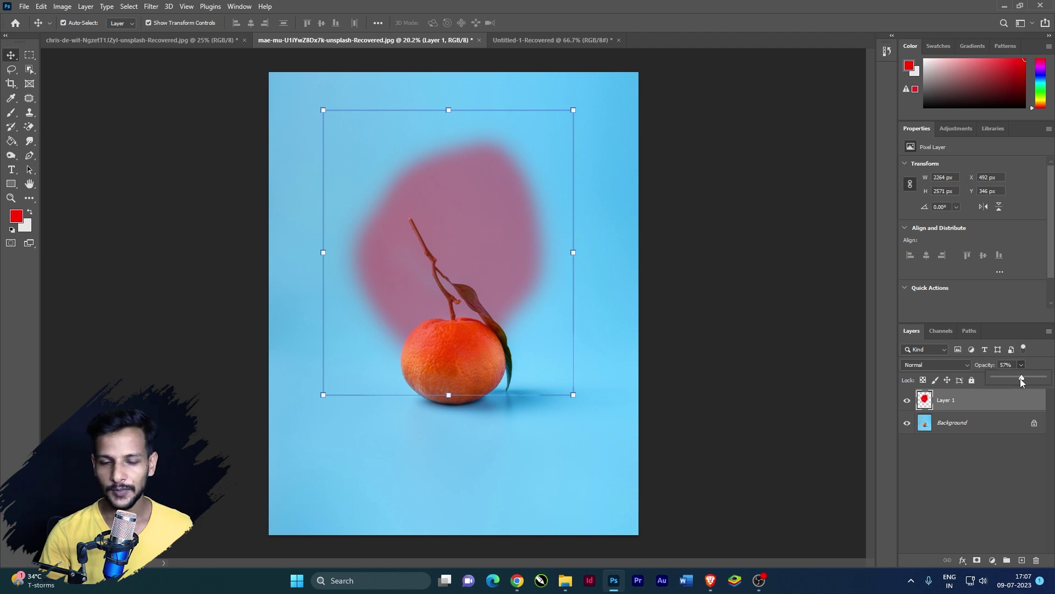
drag(1021, 377, 1051, 363)
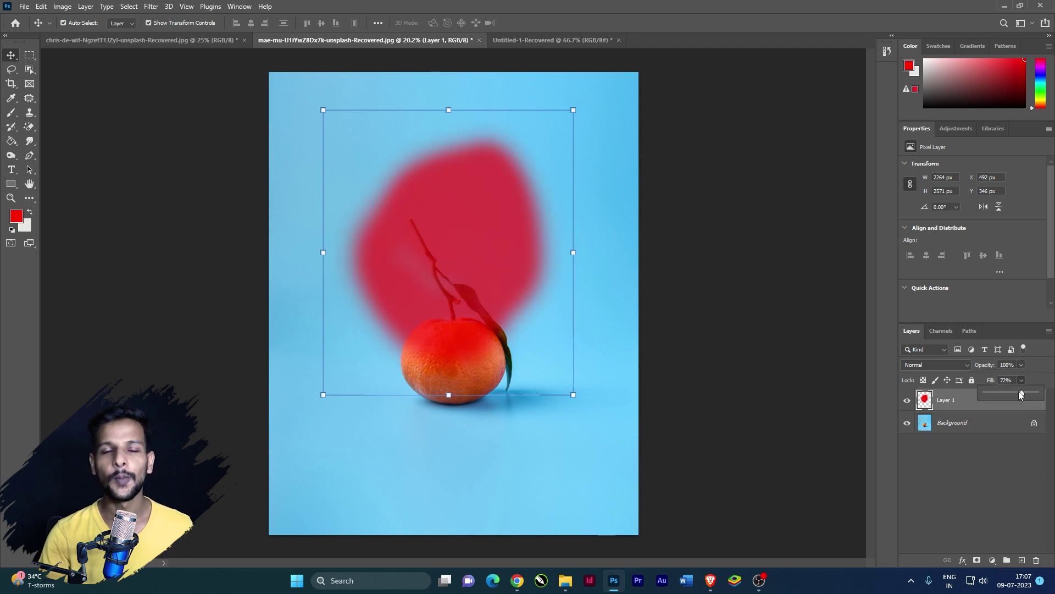
mouse_move(1018, 391)
mouse_down()
mouse_move(1009, 392)
mouse_move(1039, 392)
mouse_up()
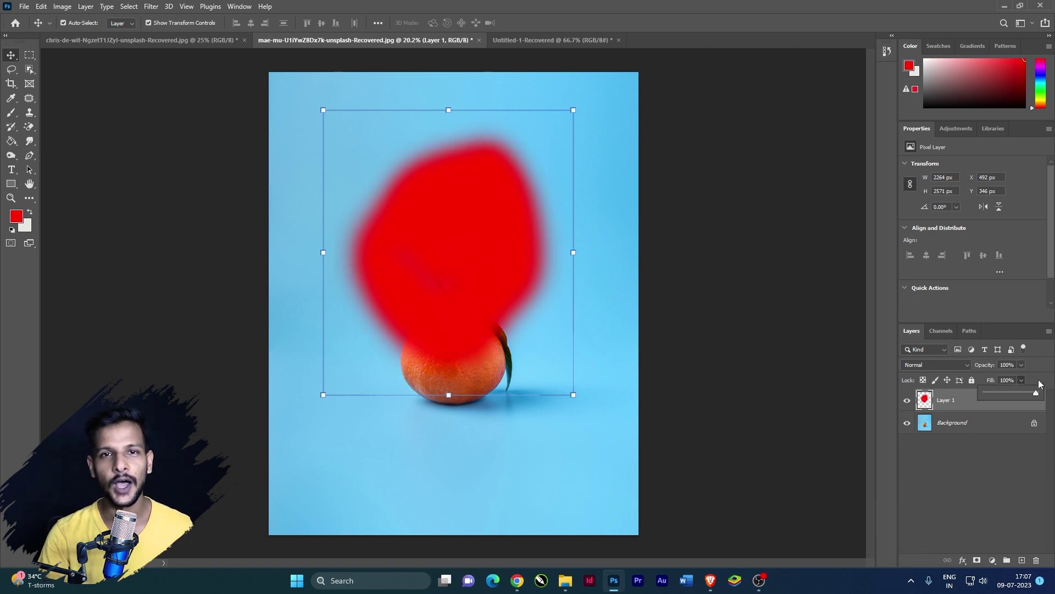
click(1044, 381)
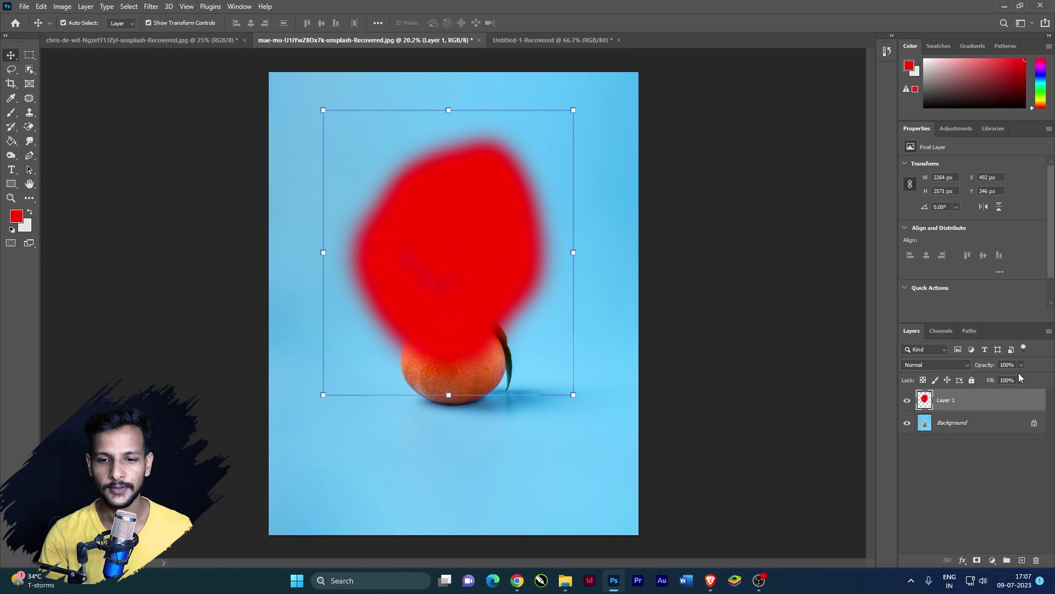
- Set the red layer's opacity to 97%, and try a lower fill before returning it to 100%
click(1021, 366)
drag(1010, 381, 1022, 384)
click(1034, 369)
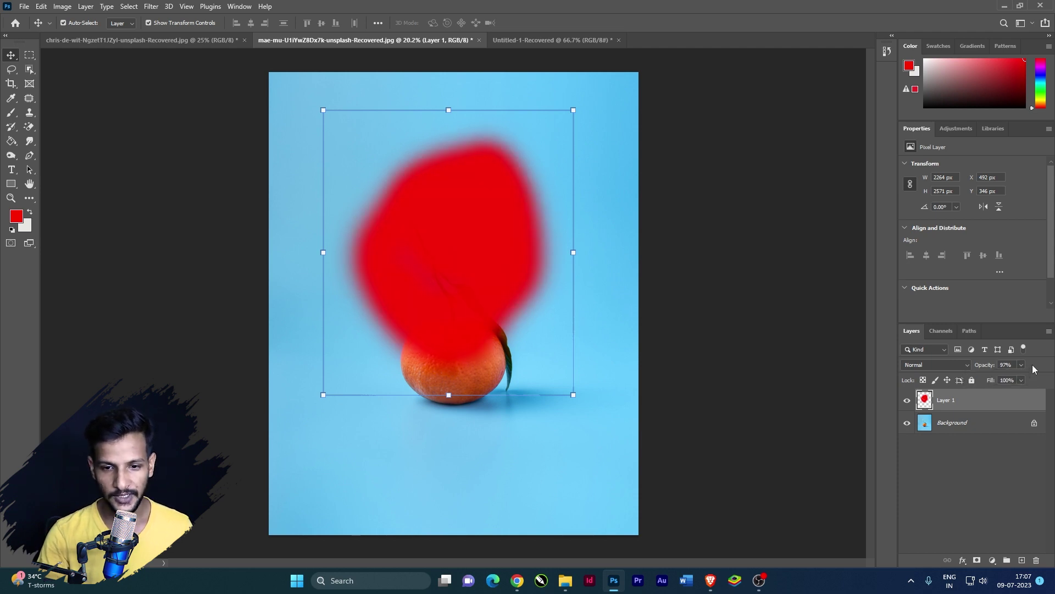
click(1022, 382)
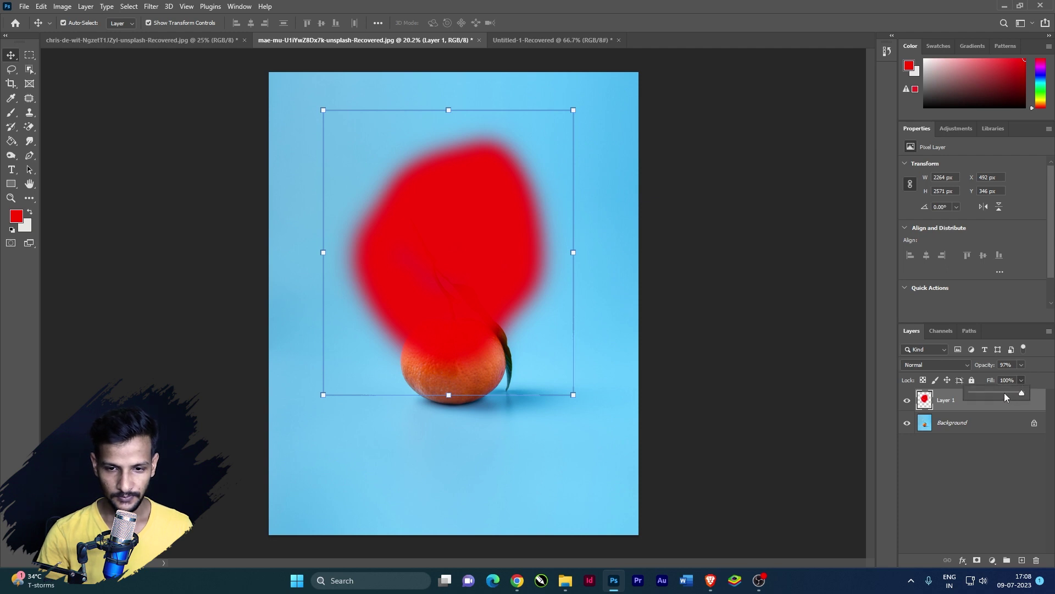
click(1005, 393)
drag(1005, 395, 1042, 392)
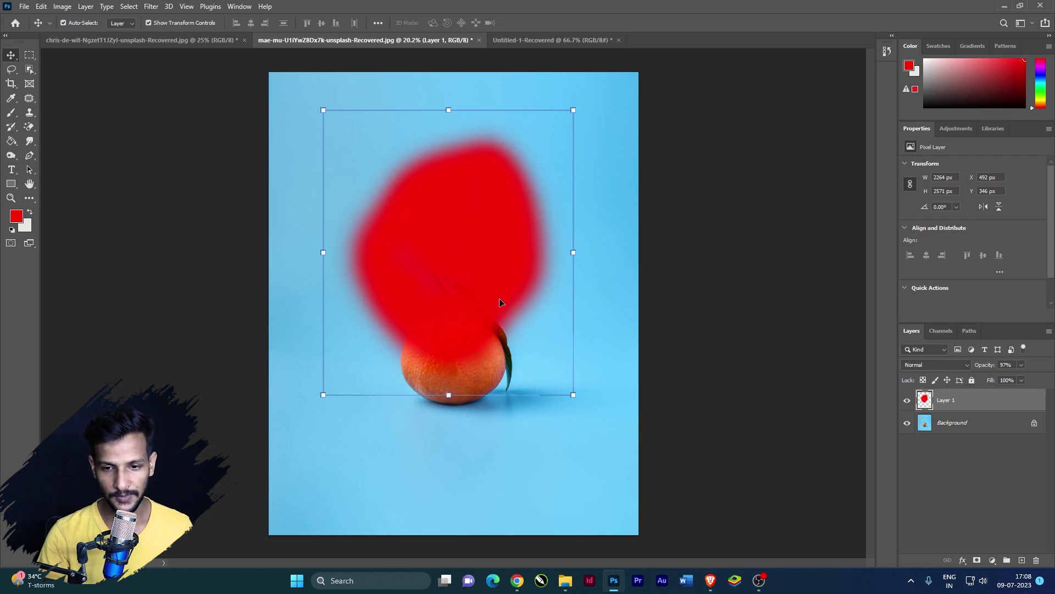
- Move the red blob to about X 537 px, Y 476 px and hide its layer, leaving Background selected
drag(495, 233, 521, 273)
click(907, 400)
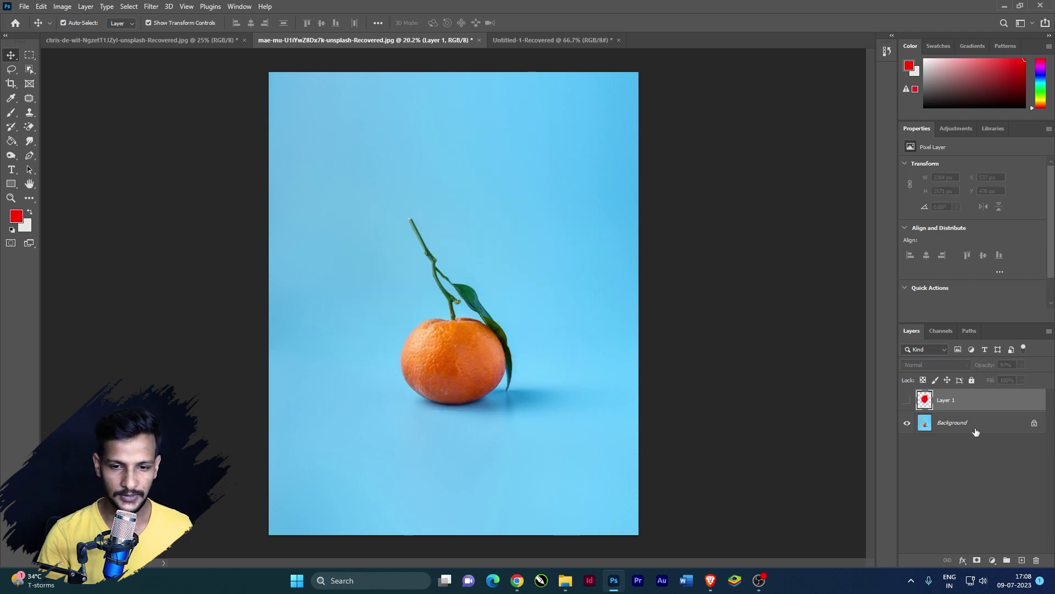
click(978, 430)
click(427, 259)
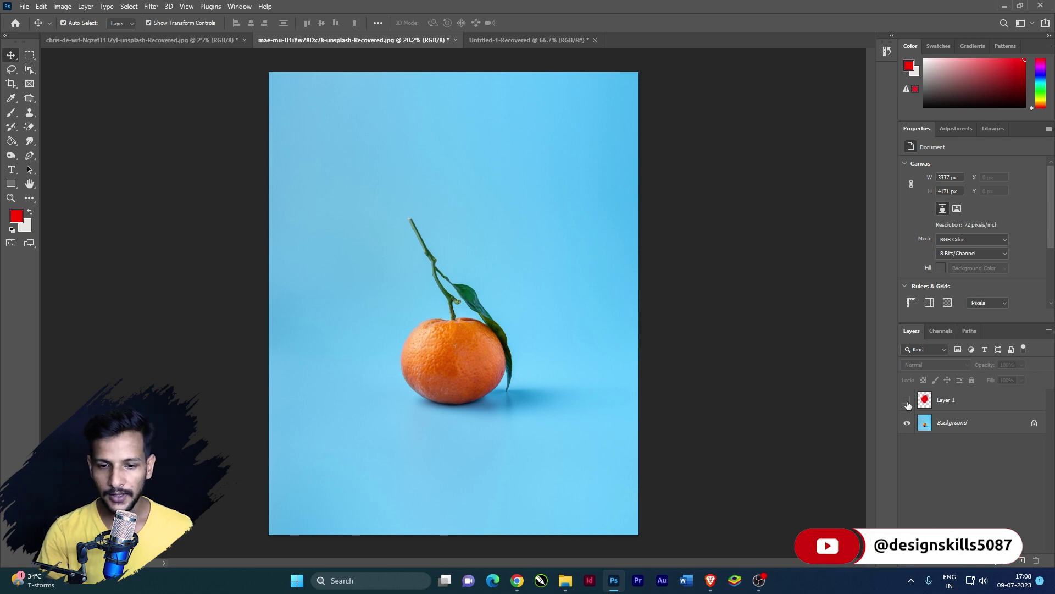
- Show Layer 1 again and move the red blob straight down to about Y 704 px
click(907, 401)
click(943, 403)
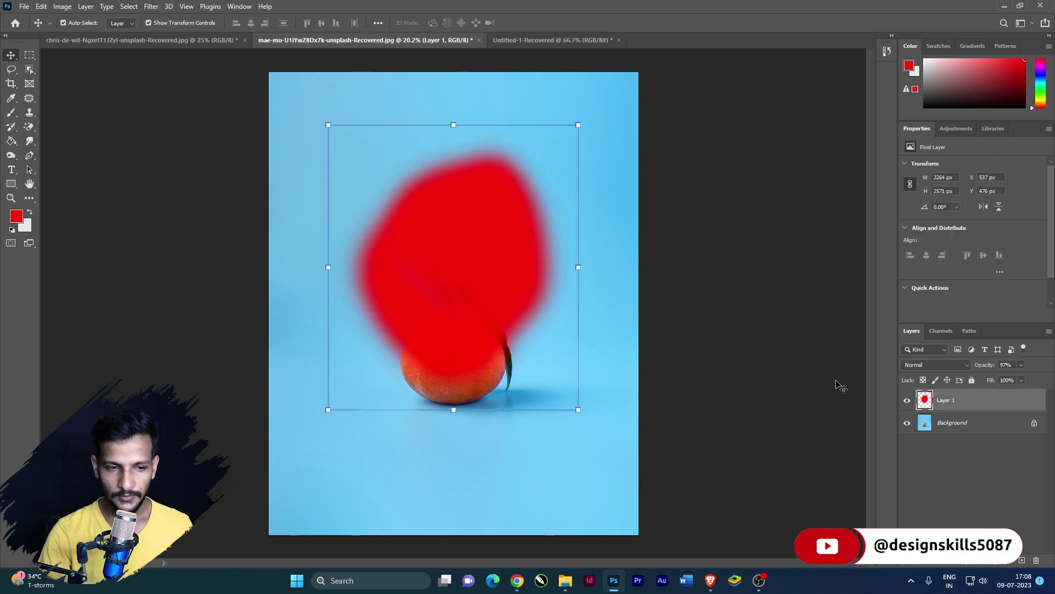
drag(453, 282, 453, 307)
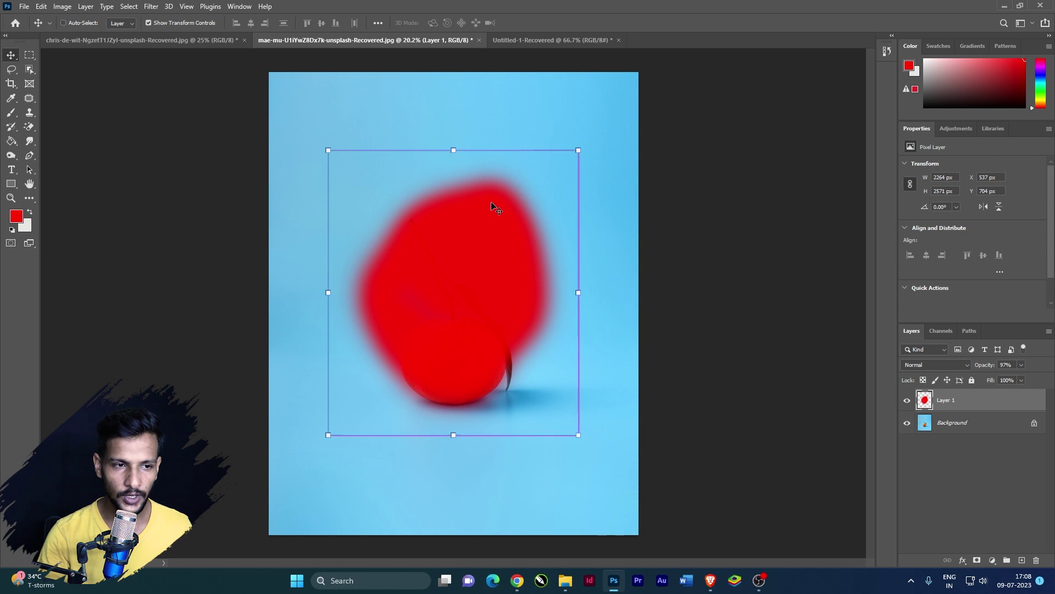
- Free-transform the red blob, rotating it slightly and scaling it down to about 1973 × 2163 px over the orange
key(ctrl+t)
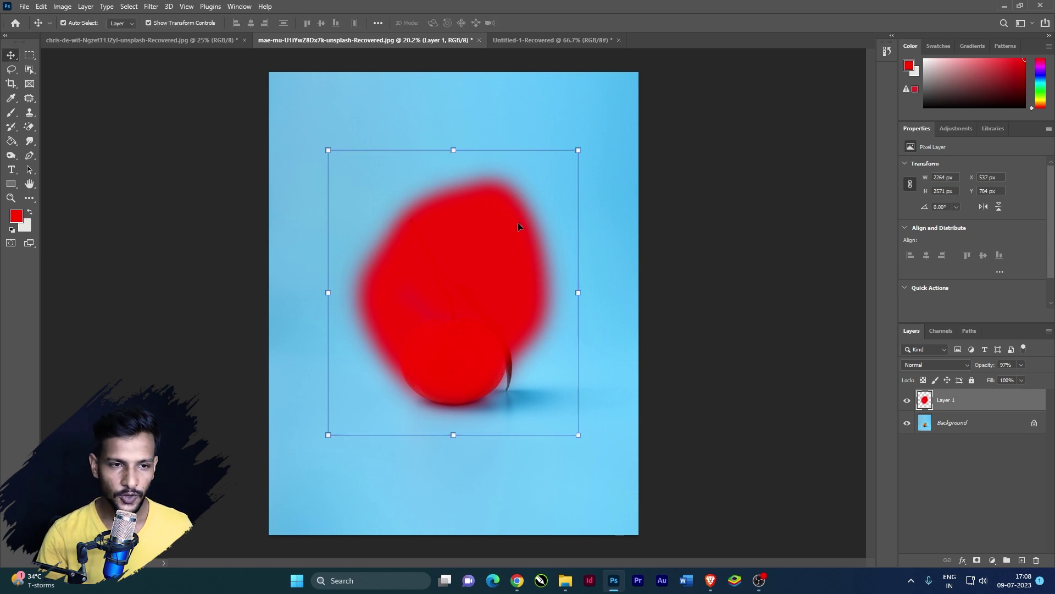
key(Return)
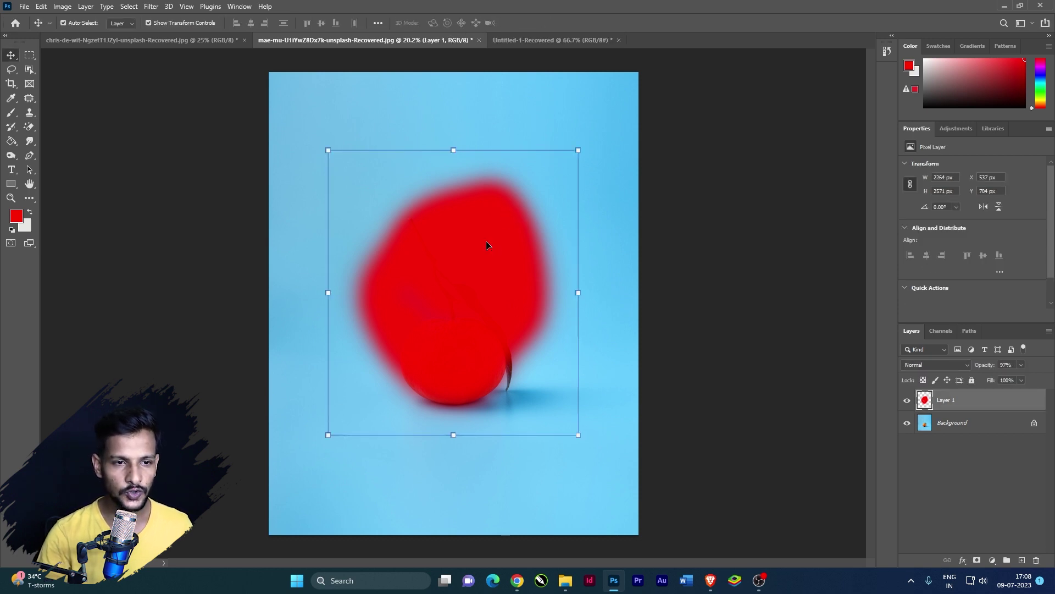
key(ctrl)
key(ctrl+t)
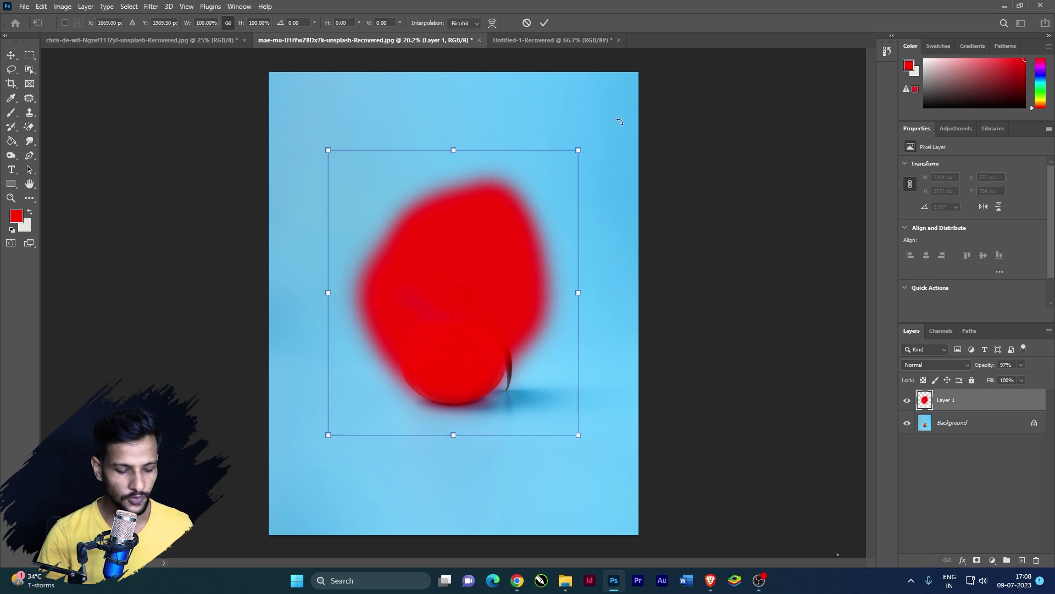
drag(580, 148, 541, 240)
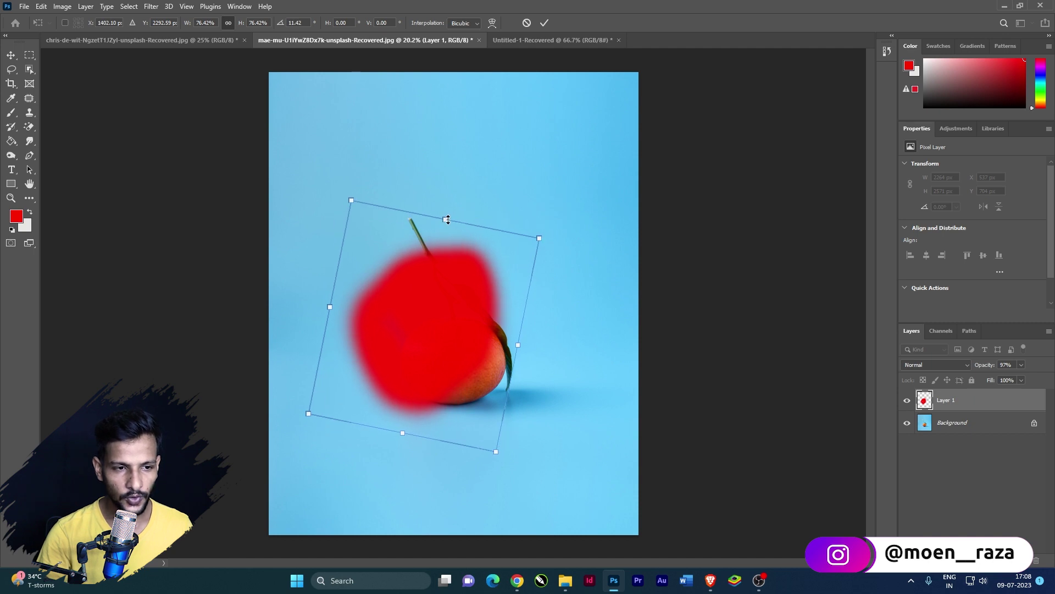
drag(444, 220, 454, 191)
drag(475, 328, 491, 307)
key(Escape)
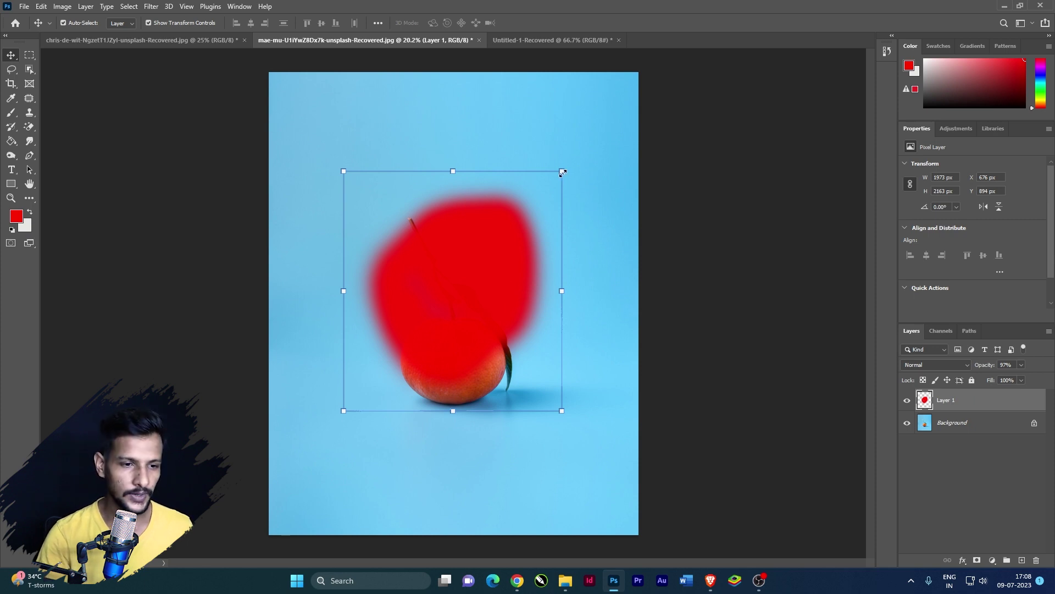
- Enlarge the red blob to about 2237 × 2451 px and delete its layer
drag(562, 172, 587, 136)
drag(537, 200, 523, 225)
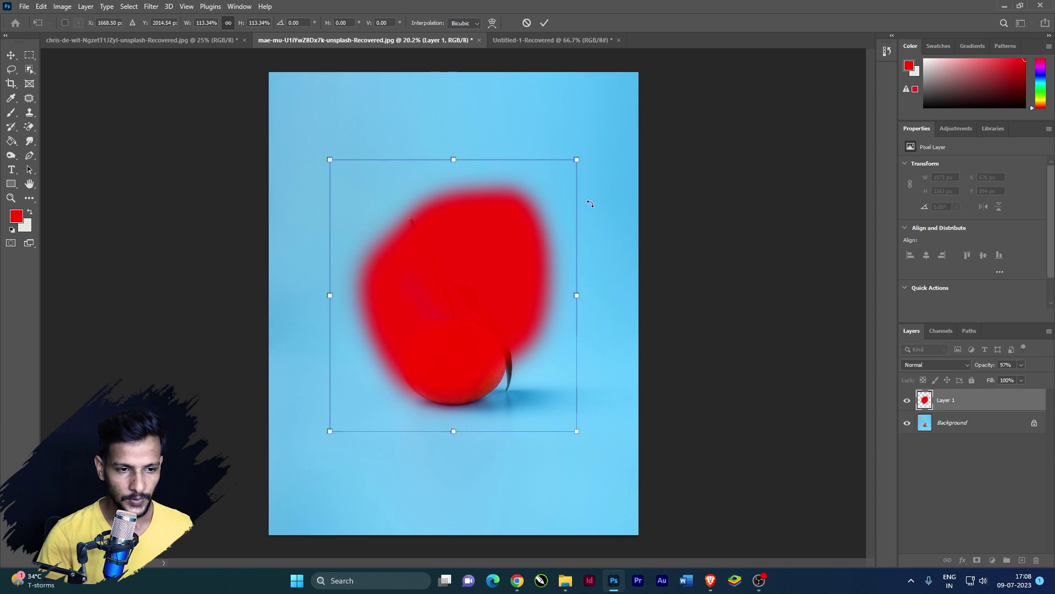
key(Return)
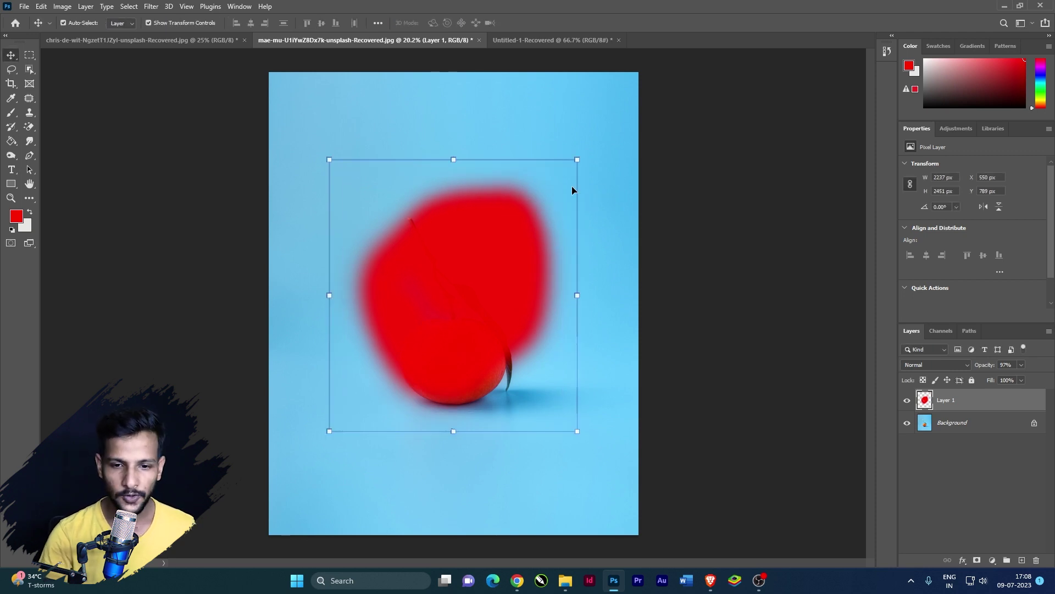
key(Delete)
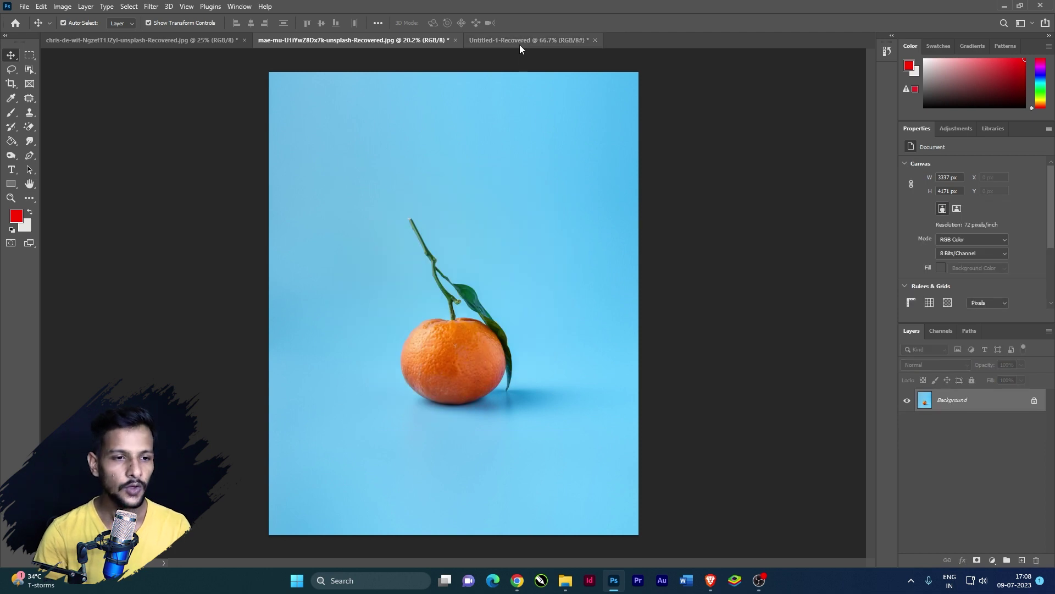
- Bring the river landscape photo into the orange document as a new layer, placed at about X -508 px, Y 586 px
click(165, 41)
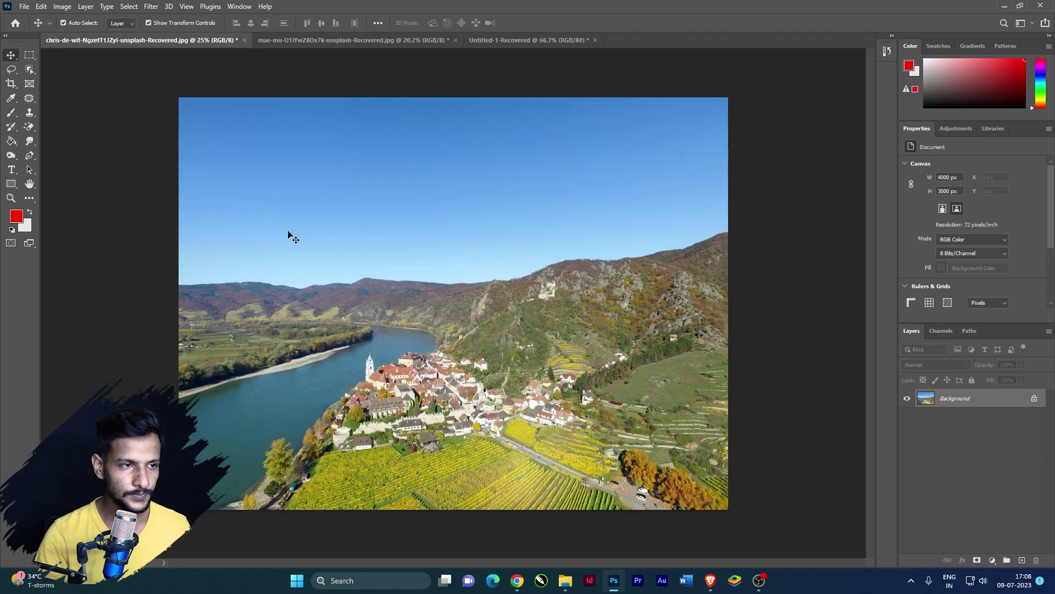
click(347, 42)
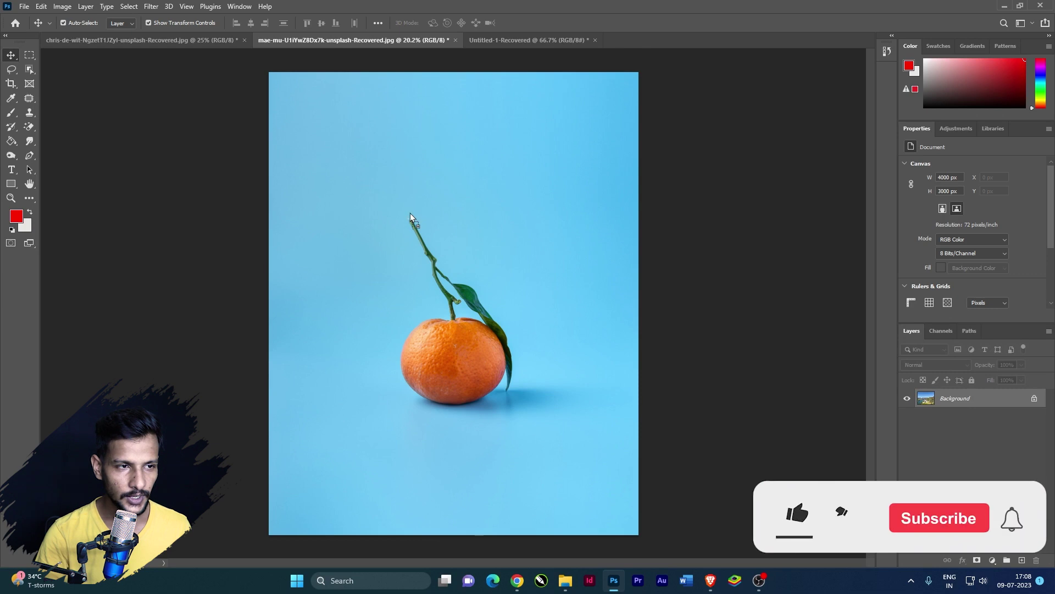
key(ctrl+v)
drag(470, 128, 493, 218)
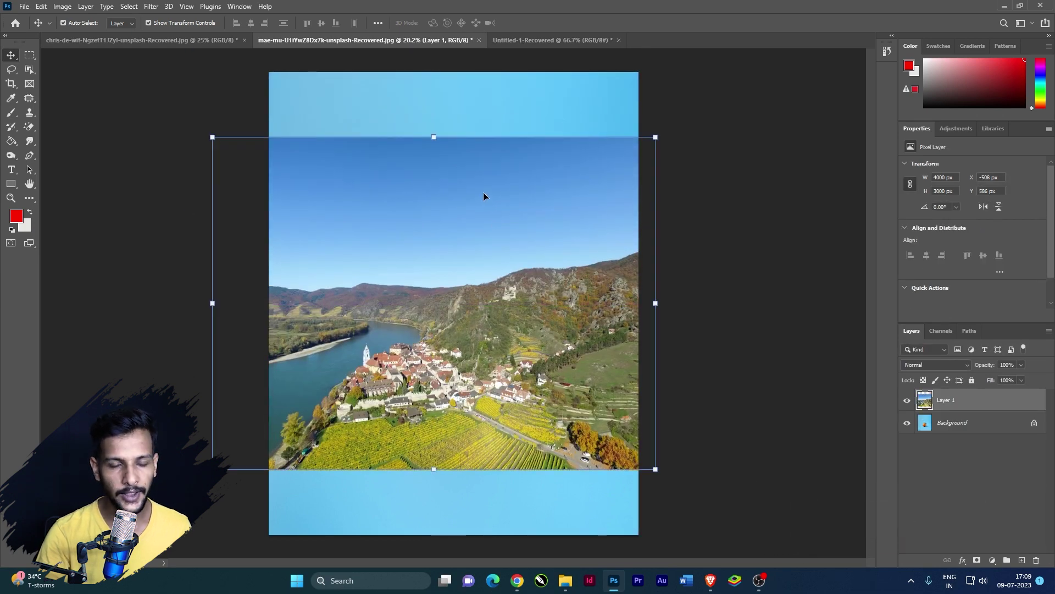
- Select the entire landscape image in its own document and copy it
click(209, 39)
key(ctrl+a)
key(ctrl+c)
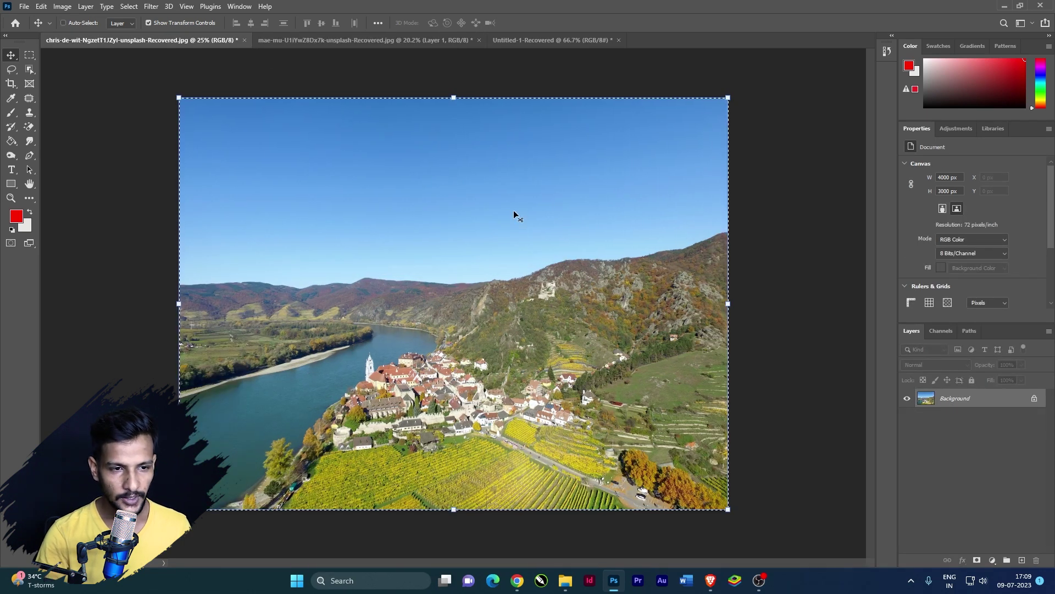
- Return to the orange document and delete the landscape layer above Background
click(339, 41)
key(ctrl+v)
click(733, 174)
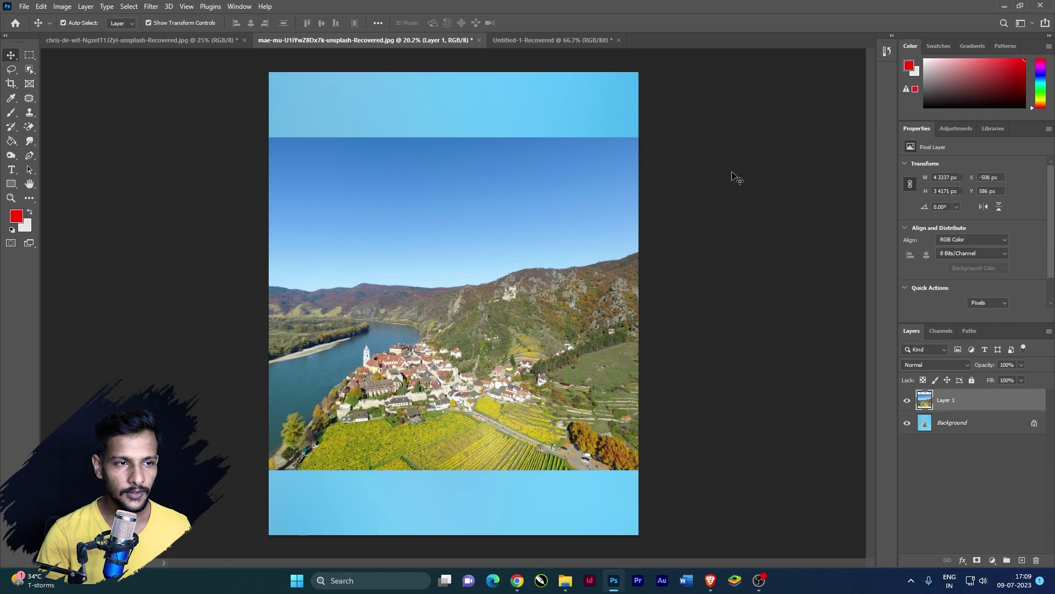
click(952, 401)
key(Delete)
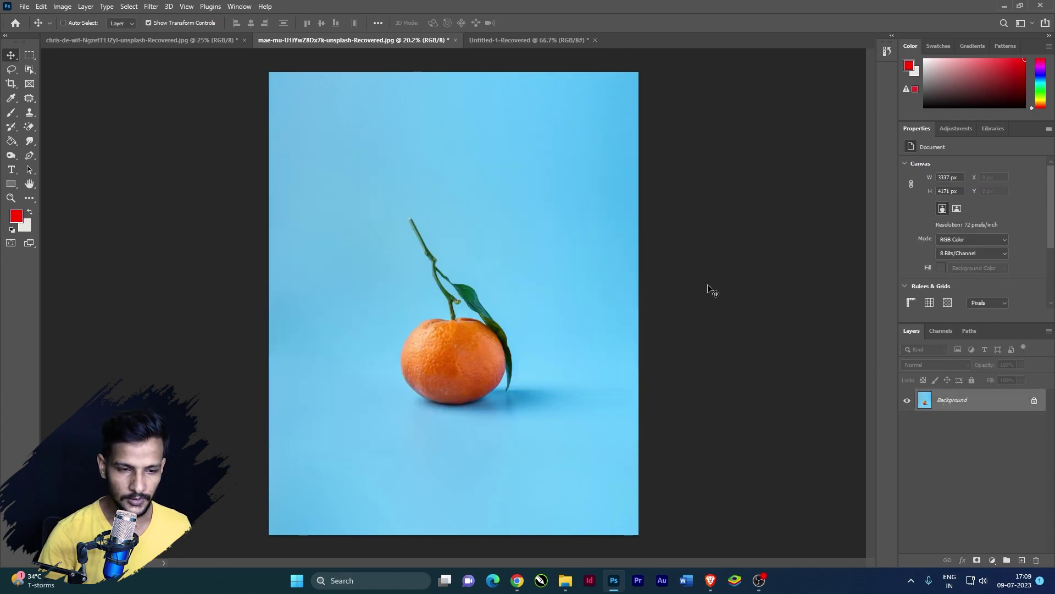
- Paste the copied landscape into the orange document as a new layer and delete that layer
key(ctrl+v)
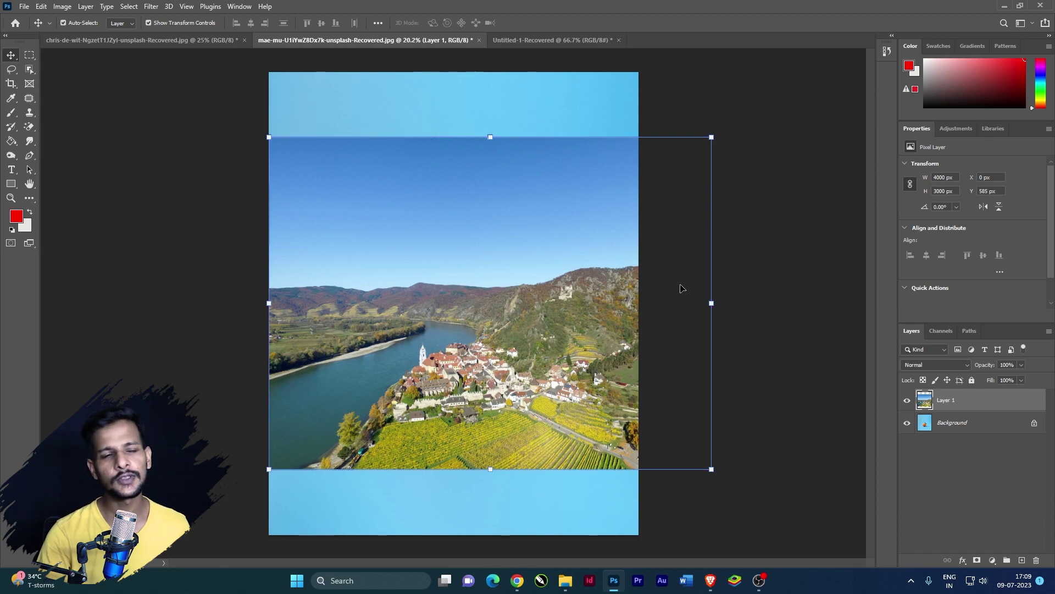
key(Delete)
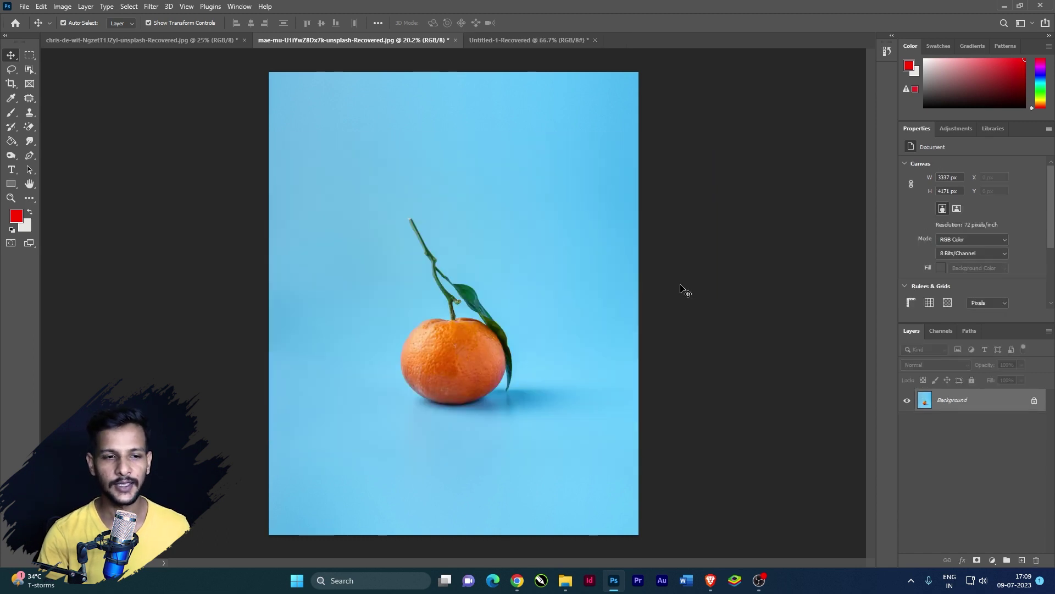
- Bring the river landscape from its own document into the orange document as a new layer, placed at about X -523 px, Y 545 px
click(190, 41)
key(ctrl+d)
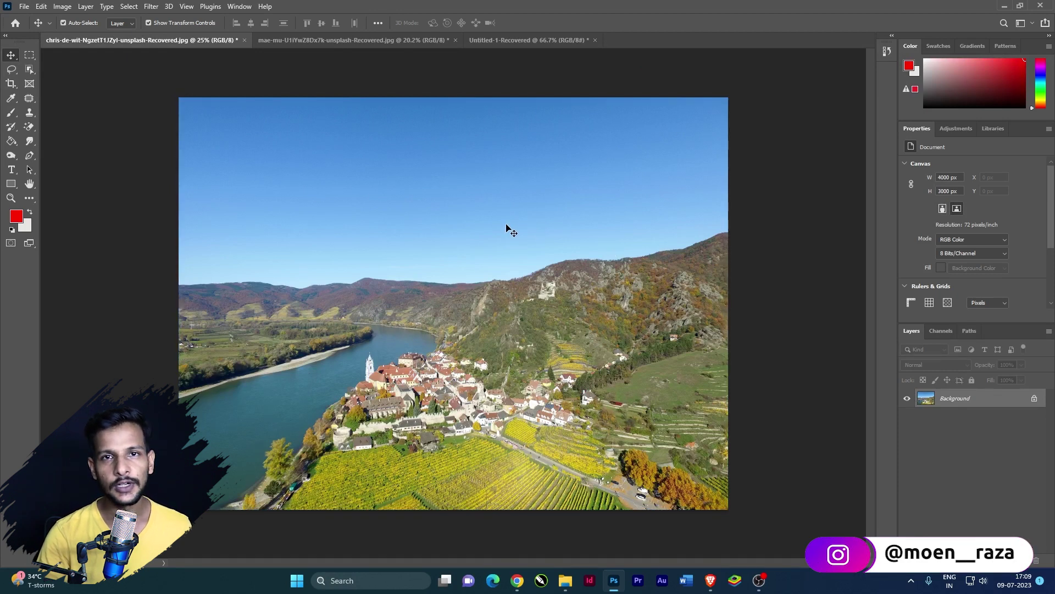
drag(480, 233, 266, 48)
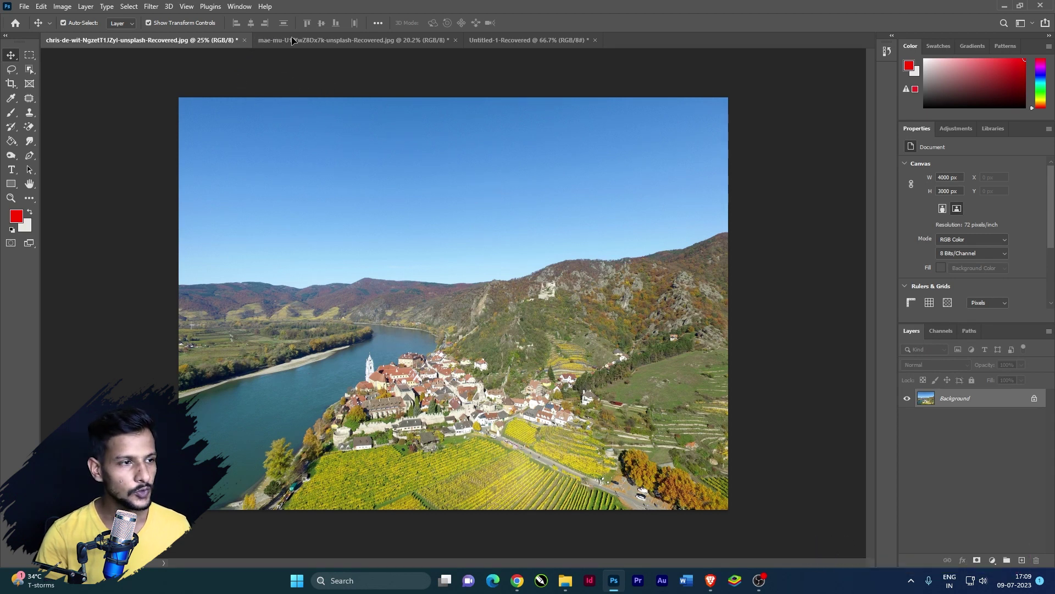
click(293, 41)
drag(407, 295, 409, 299)
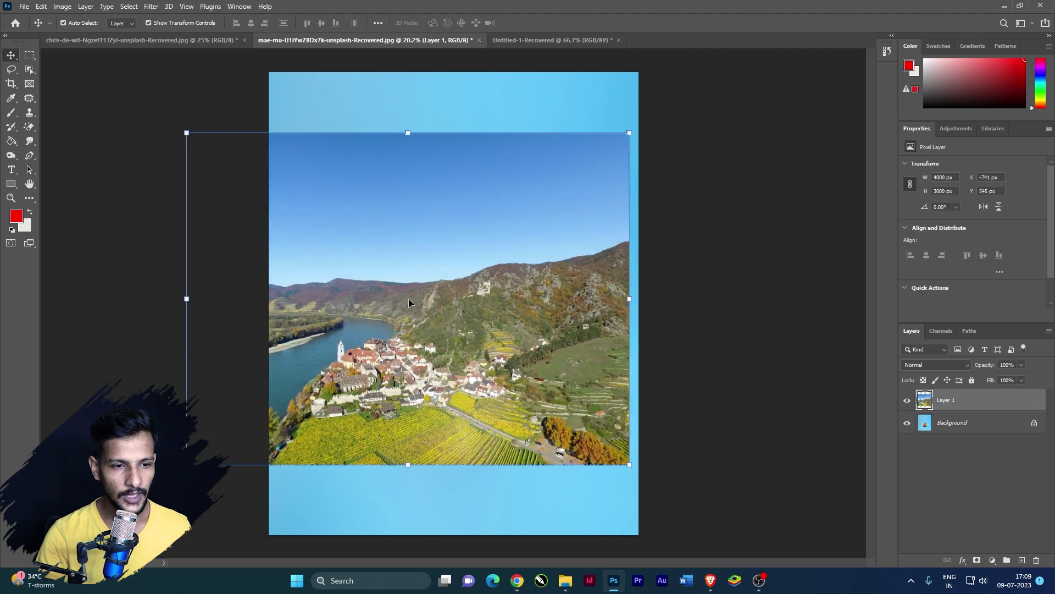
drag(443, 249, 461, 250)
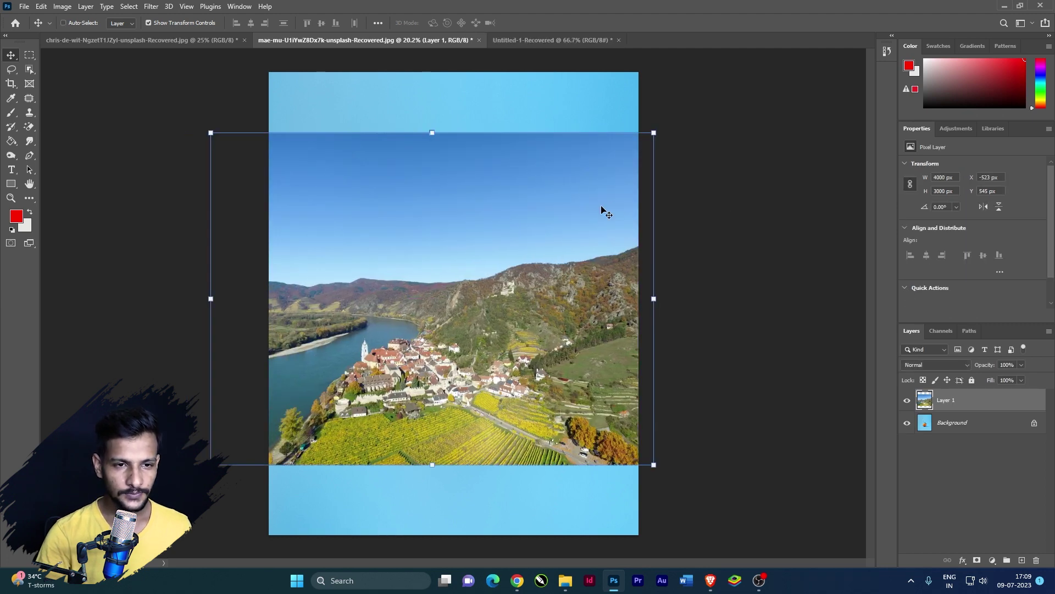
- Scale the landscape layer down to about 2873 × 2155 px and place it at about X 232 px, Y 1049 px
key(ctrl+t)
drag(657, 133, 550, 197)
drag(478, 278, 547, 243)
key(Return)
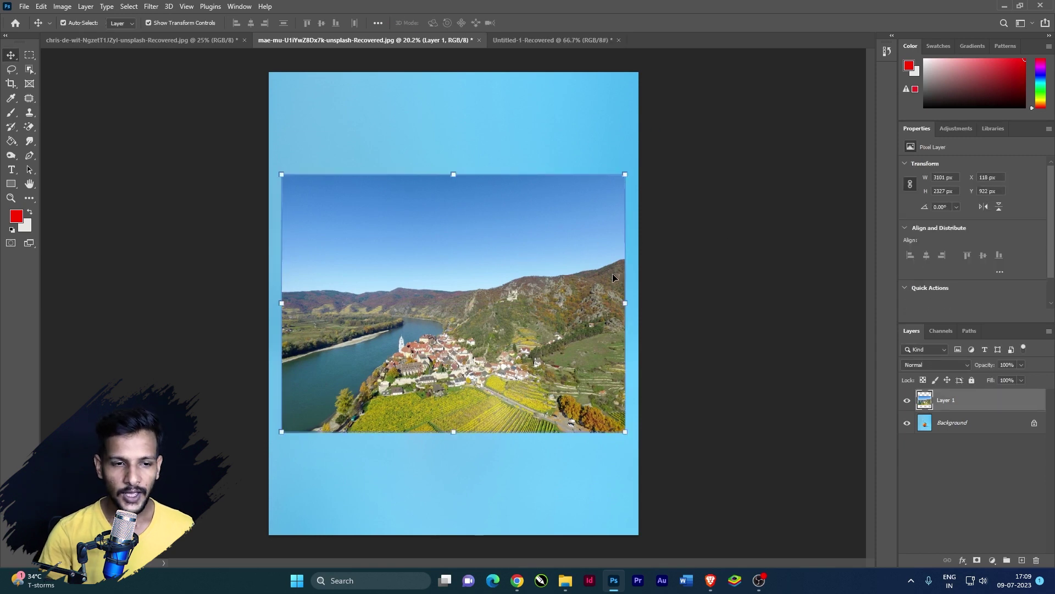
drag(625, 173, 600, 193)
drag(464, 329, 477, 324)
key(Return)
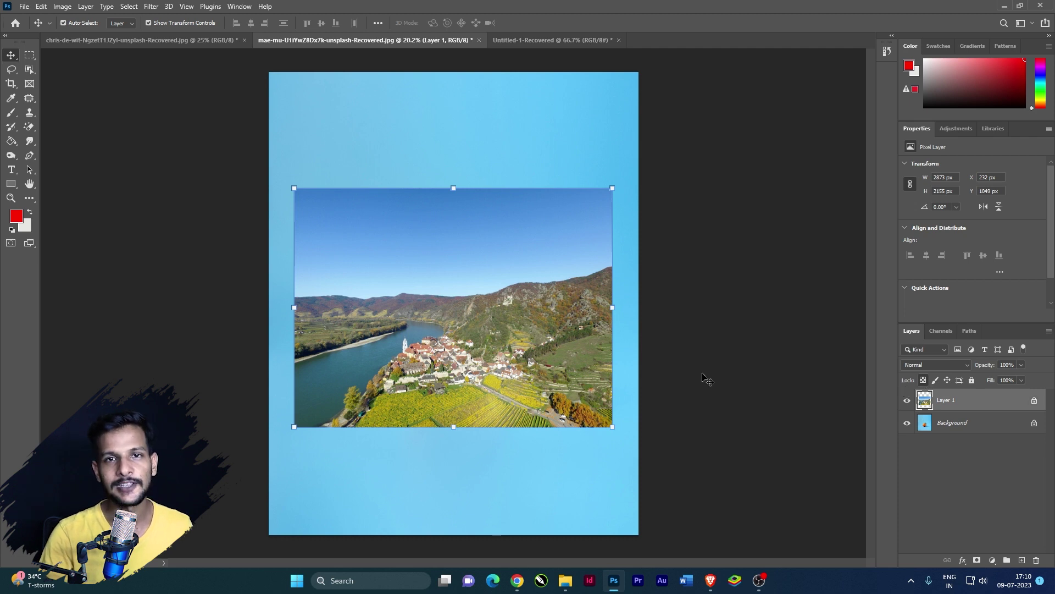
- Try red brush strokes on the landscape layer with its transparent pixels locked, and undo them
click(11, 114)
mouse_move(473, 237)
mouse_down()
mouse_move(559, 219)
mouse_move(491, 216)
mouse_move(502, 294)
mouse_move(533, 290)
mouse_up()
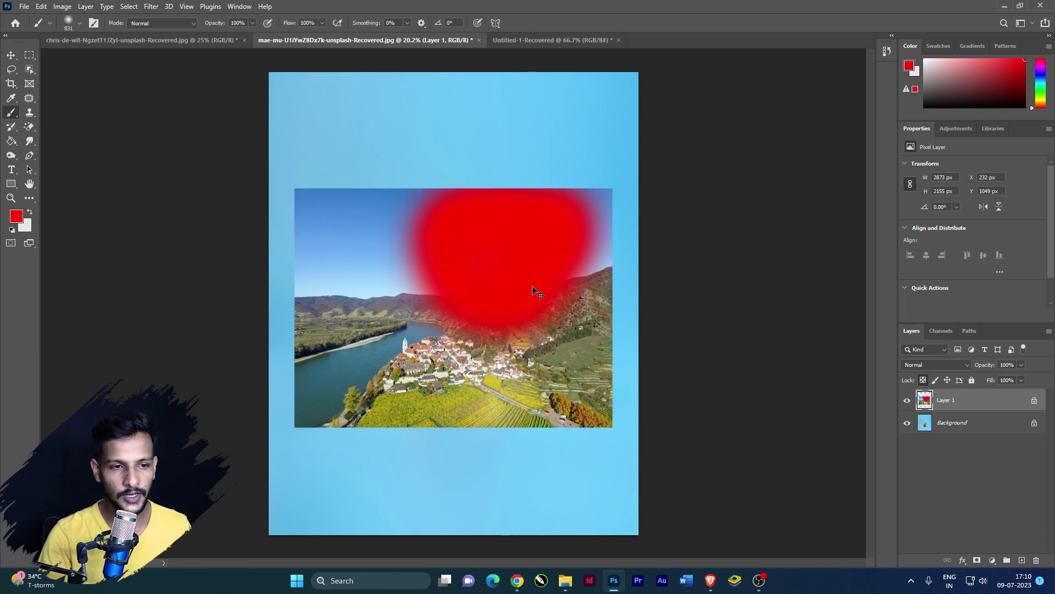
key(ctrl+z)
click(507, 179)
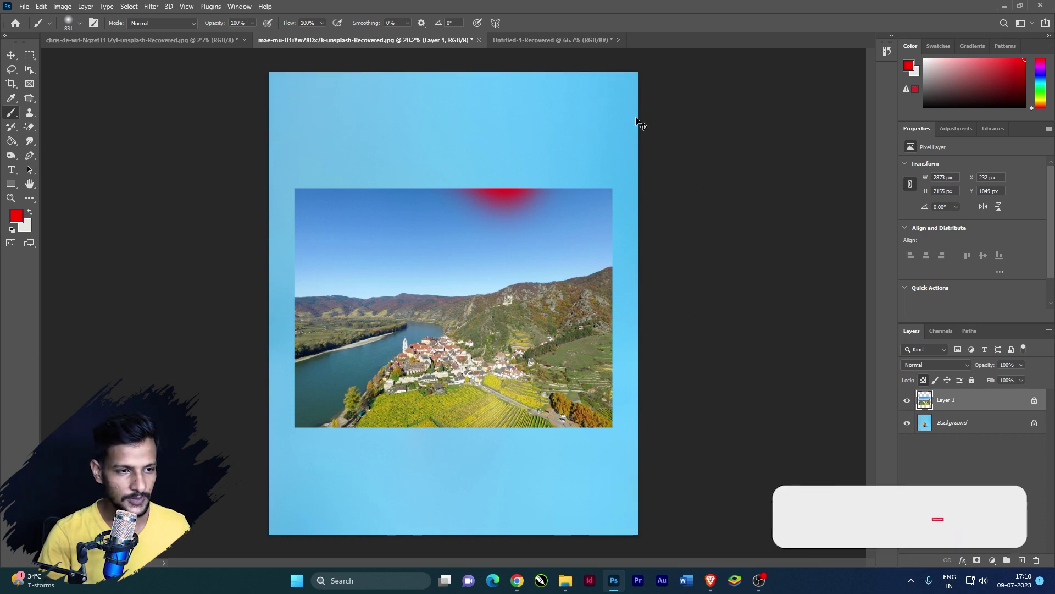
key(ctrl+z)
- Hide the Background layer, paint red over the whole transparency-locked landscape and its surroundings, and undo the painting
click(908, 423)
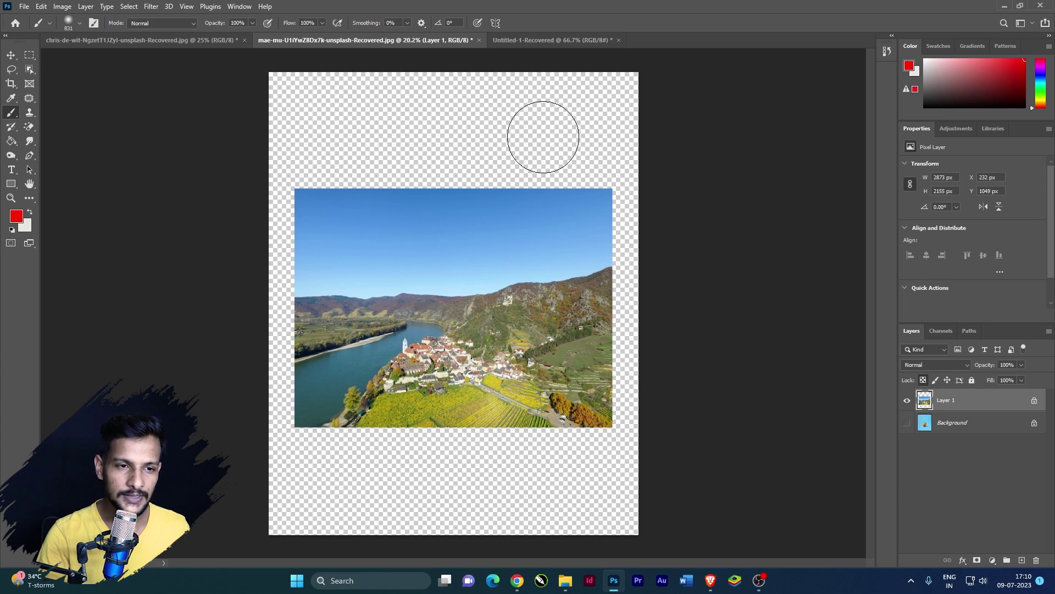
mouse_move(278, 140)
mouse_down()
mouse_move(252, 290)
mouse_move(255, 370)
mouse_move(285, 442)
mouse_move(483, 424)
mouse_move(608, 471)
mouse_move(608, 401)
mouse_move(588, 219)
mouse_move(417, 287)
mouse_move(275, 224)
mouse_move(396, 223)
mouse_move(577, 344)
mouse_move(335, 377)
mouse_move(322, 322)
mouse_move(470, 346)
mouse_up()
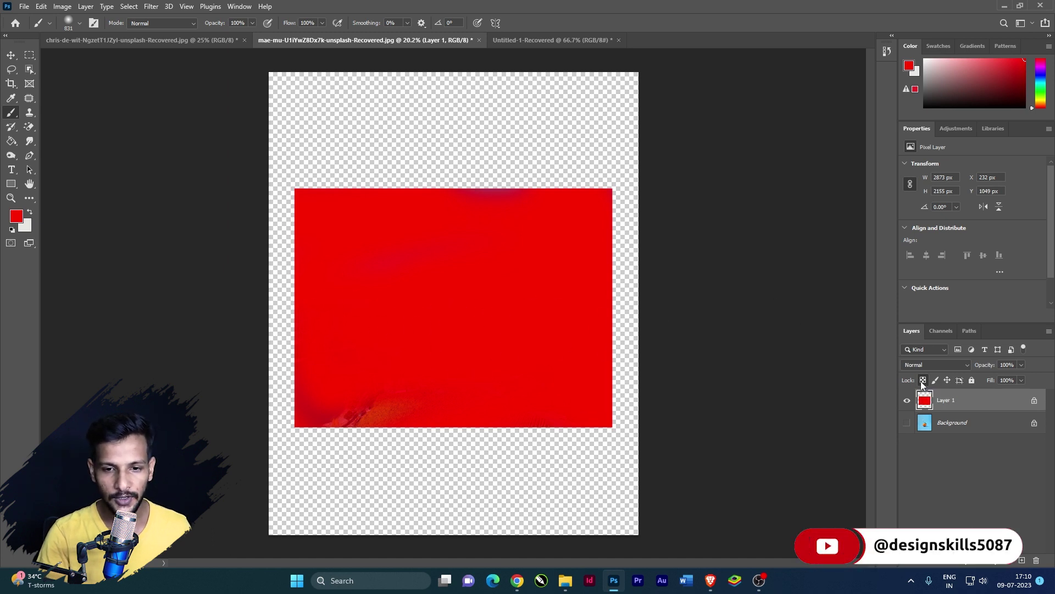
key(ctrl+z)
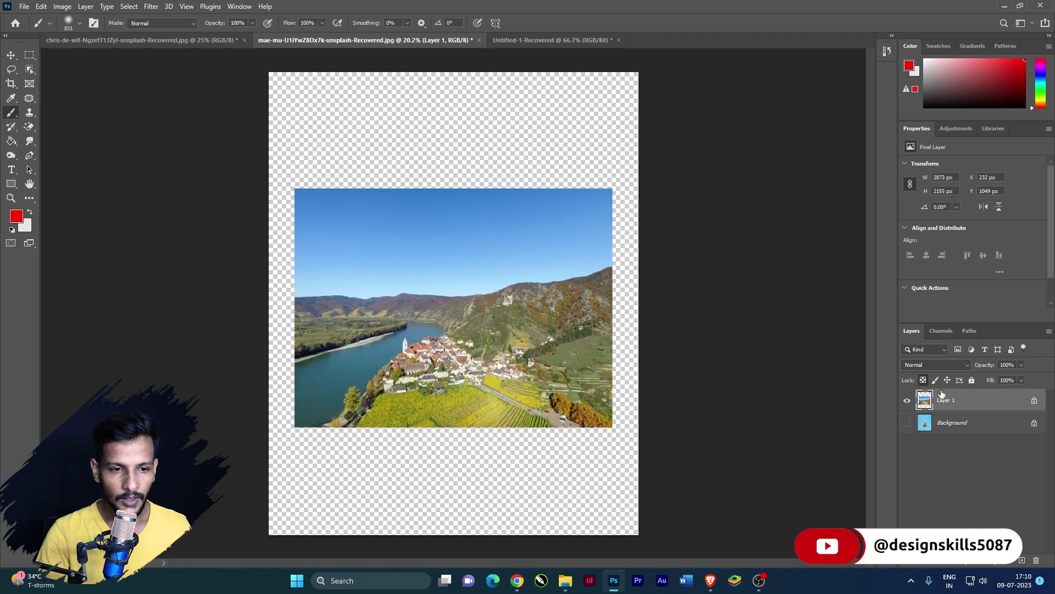
- Change Layer 1's lock from transparent pixels to image pixels and try to paint on it with the Brush tool
click(924, 381)
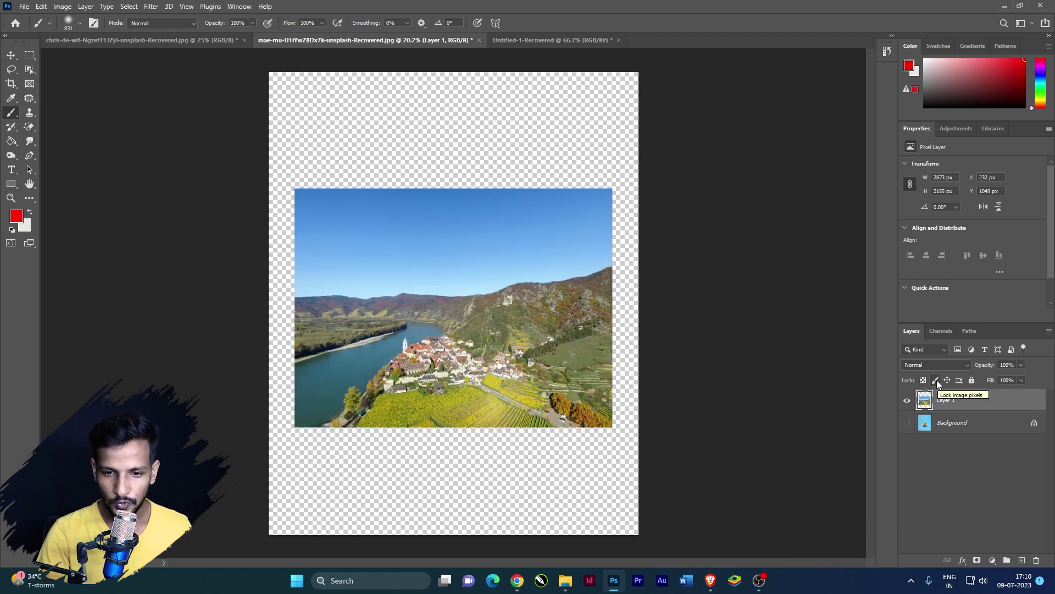
click(937, 379)
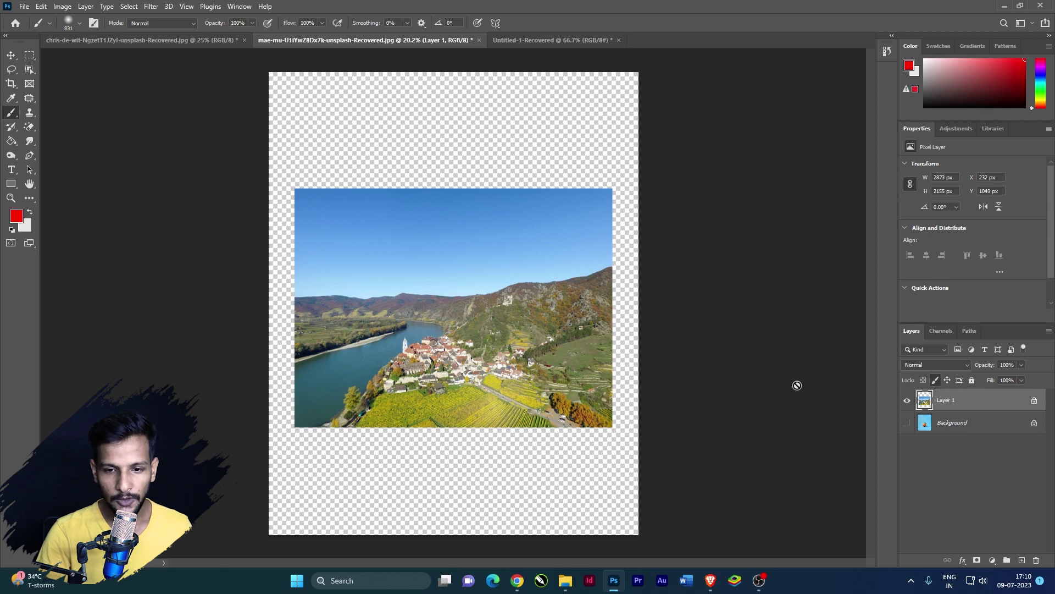
click(494, 259)
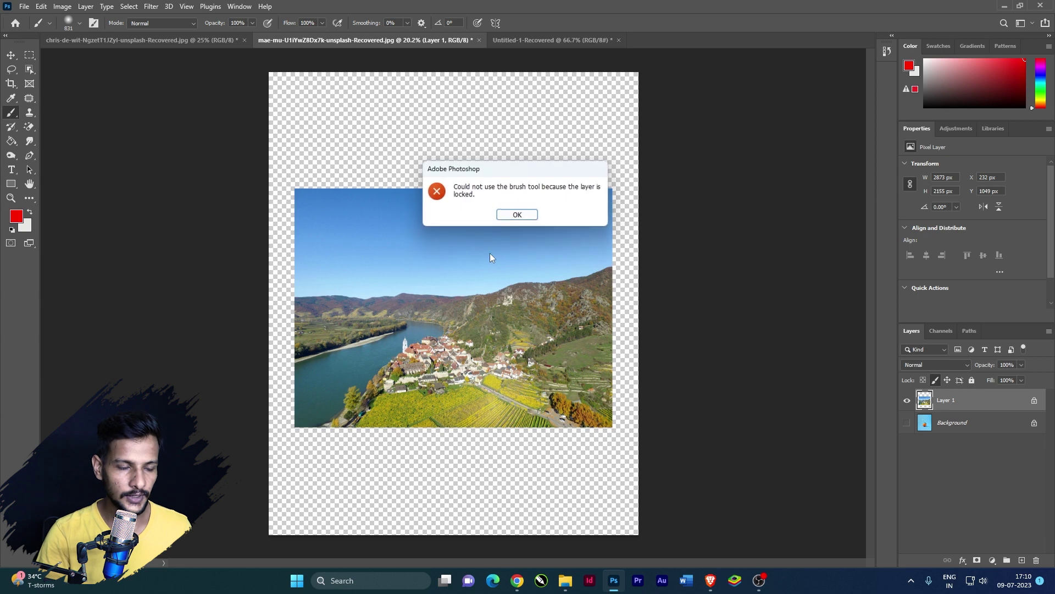
click(516, 215)
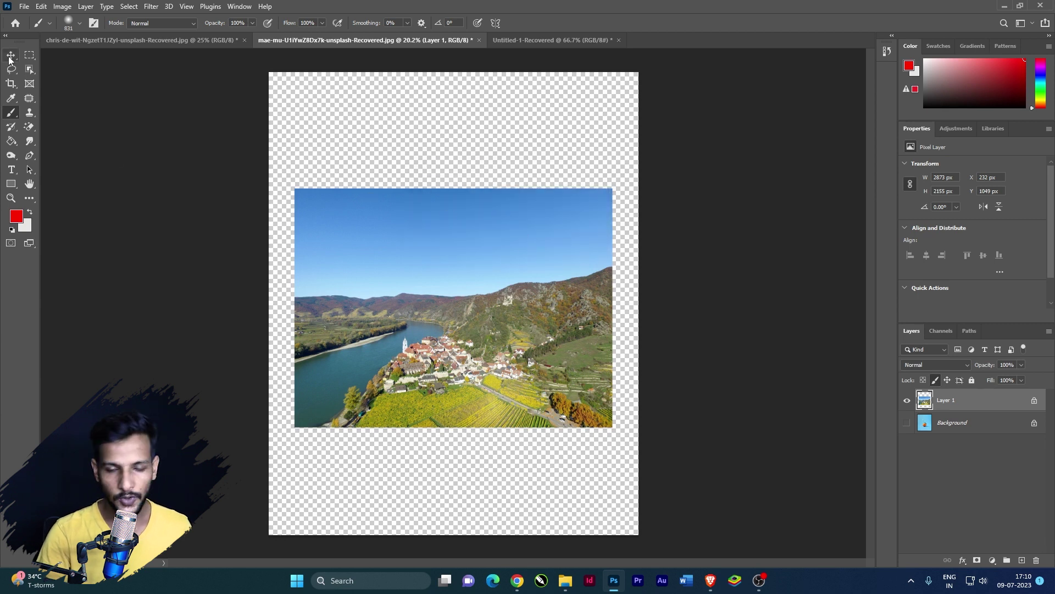
- Move the landscape layer to about X 276 px, Y 1008 px and turn off its image pixels lock
key(v)
mouse_move(481, 294)
mouse_down()
mouse_move(479, 269)
mouse_move(499, 242)
mouse_move(501, 291)
mouse_move(484, 342)
mouse_move(494, 279)
mouse_move(491, 301)
mouse_up()
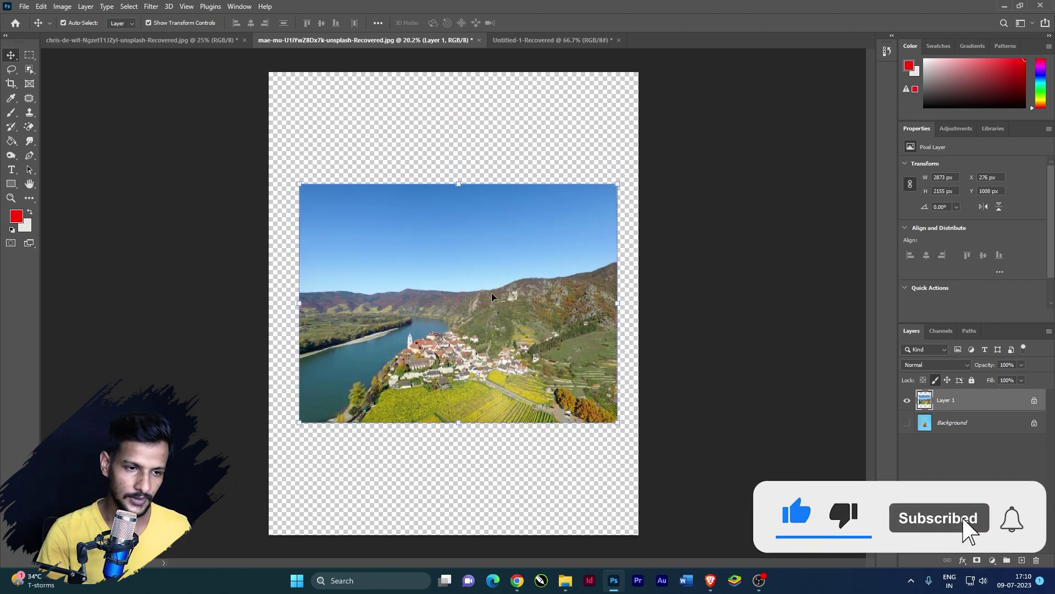
click(934, 381)
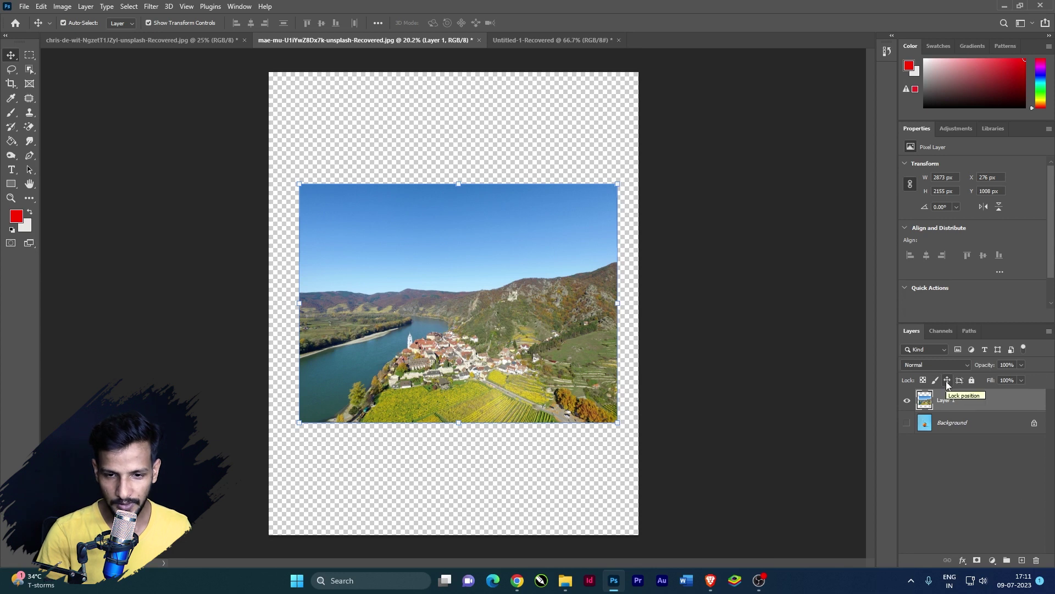
- Lock Layer 1's position, paint red brush strokes across the landscape and the surrounding canvas, and undo the painting
click(947, 381)
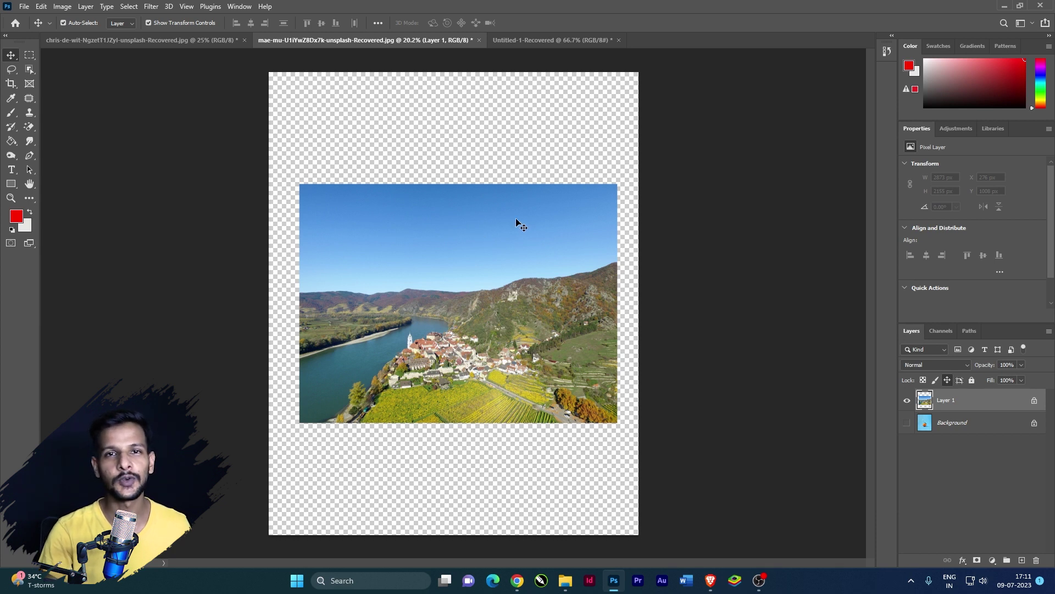
click(527, 255)
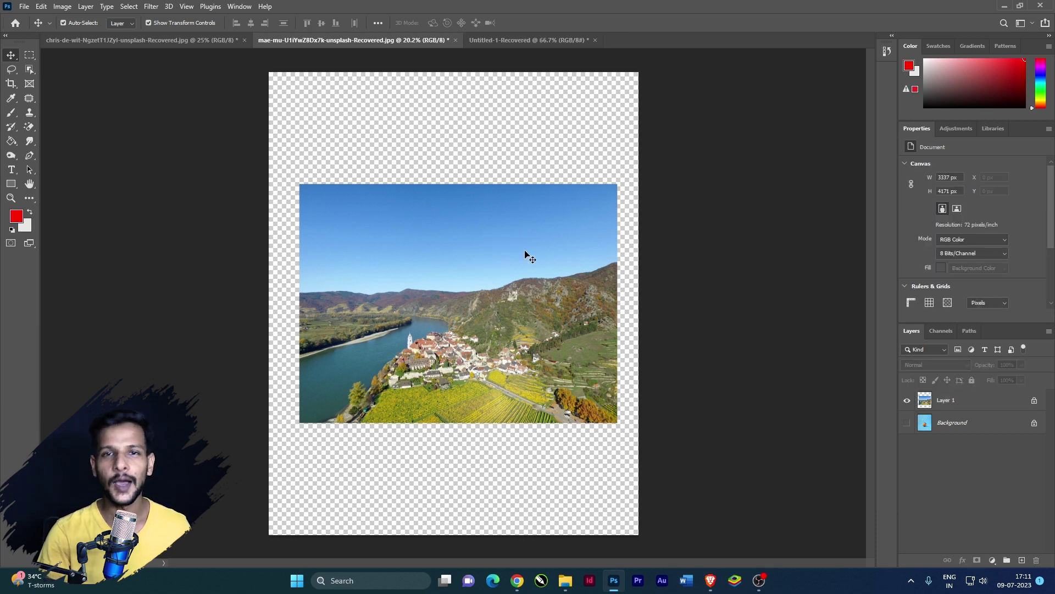
click(11, 112)
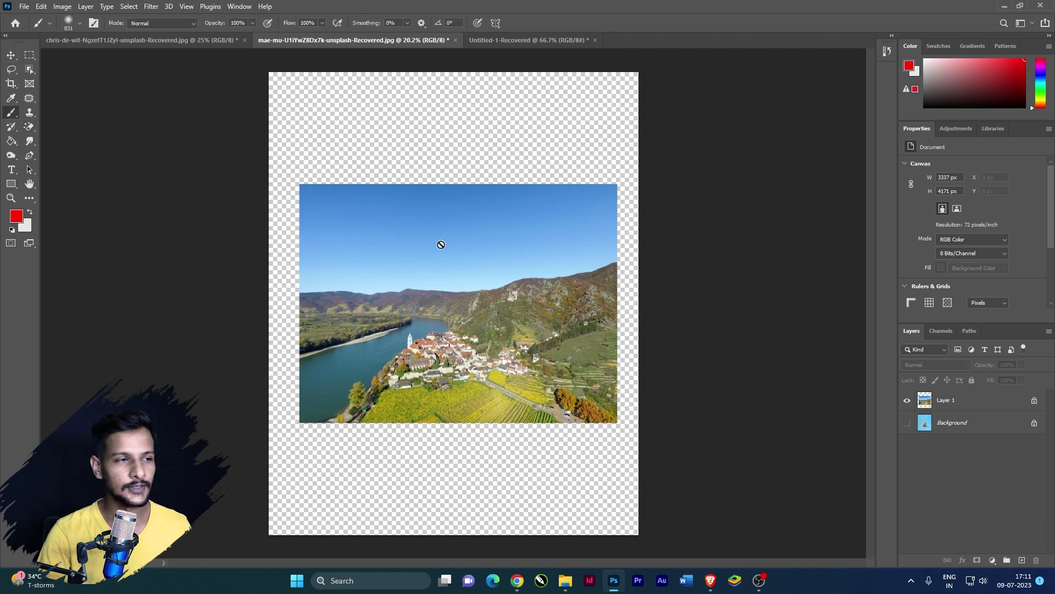
click(977, 413)
mouse_move(438, 231)
mouse_down()
mouse_move(303, 296)
mouse_move(544, 229)
mouse_move(506, 114)
mouse_move(365, 199)
mouse_move(632, 197)
mouse_move(477, 488)
mouse_move(271, 509)
mouse_move(468, 237)
mouse_move(640, 202)
mouse_move(488, 401)
mouse_up()
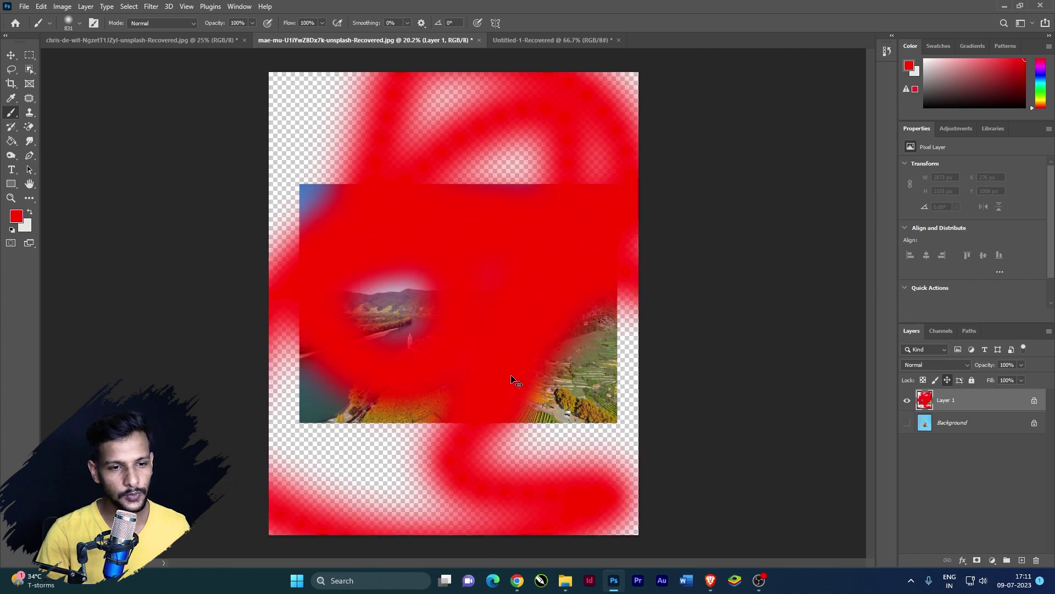
key(ctrl+z)
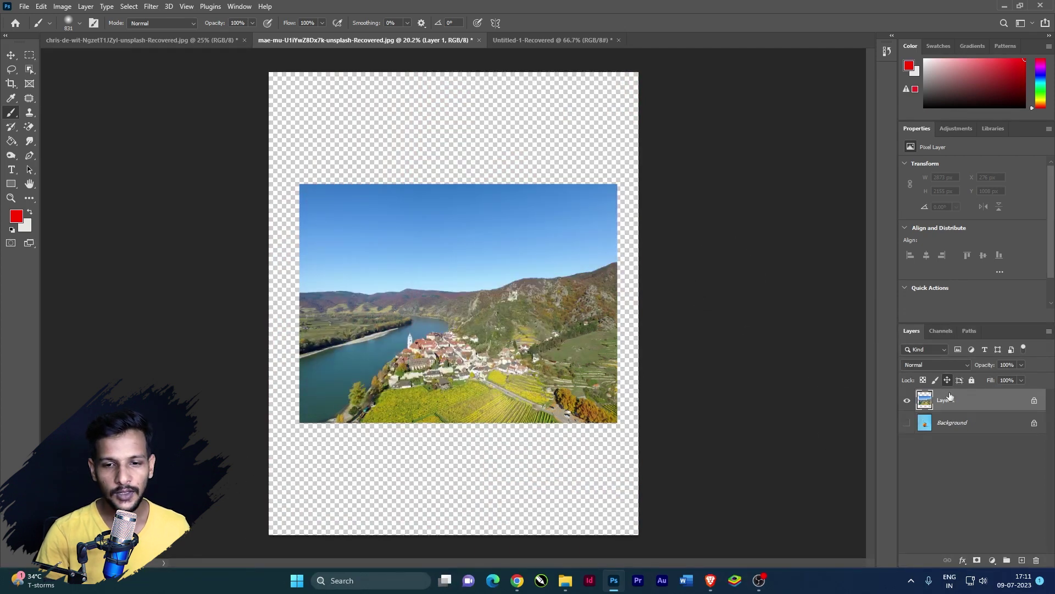
- Try to move the position-locked landscape, then reselect Layer 1 and turn off its position lock
click(10, 55)
drag(461, 270, 402, 228)
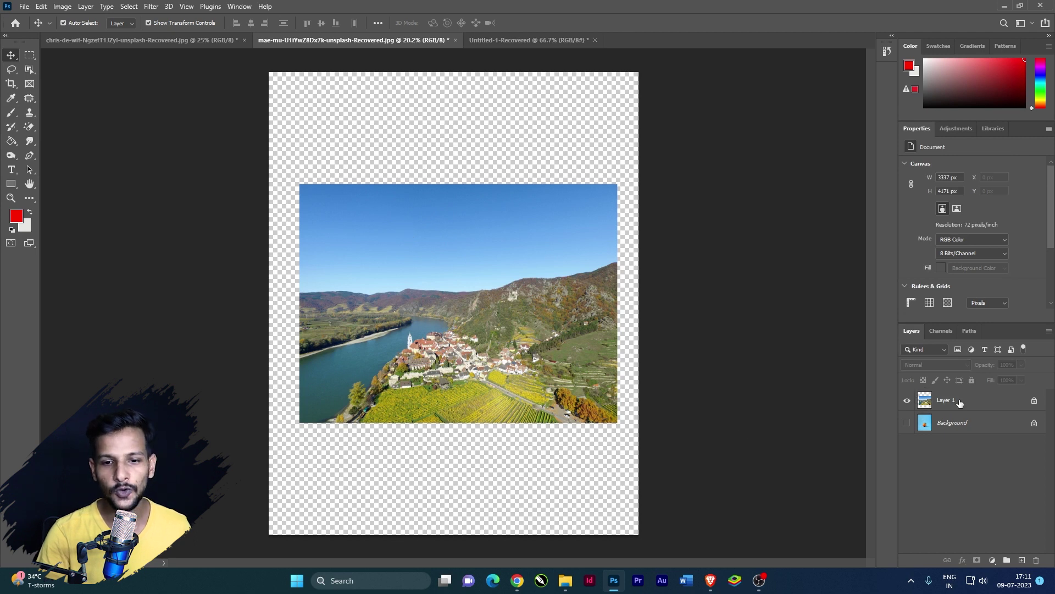
click(959, 401)
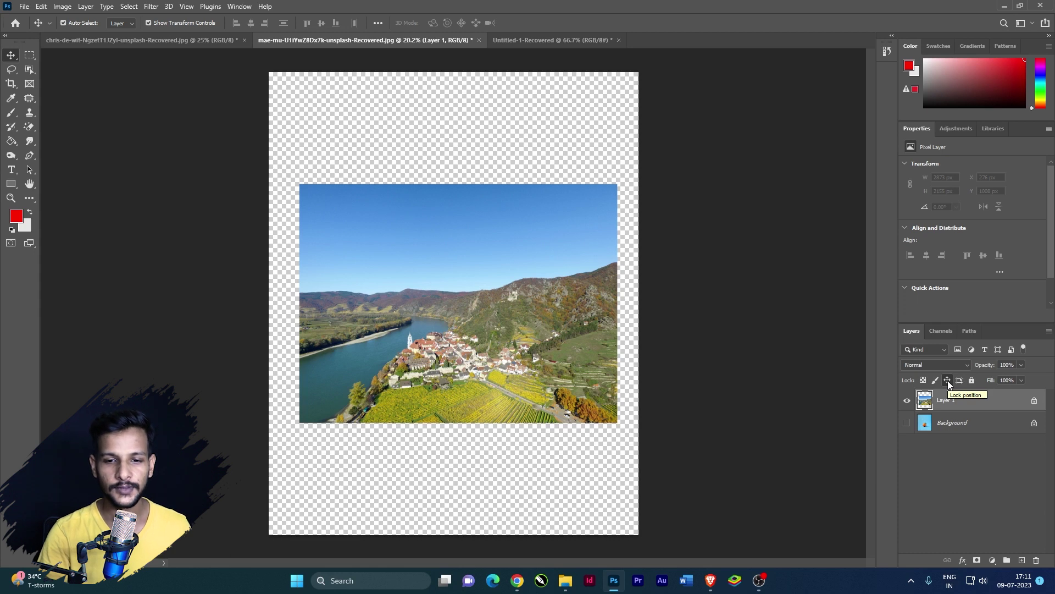
click(948, 381)
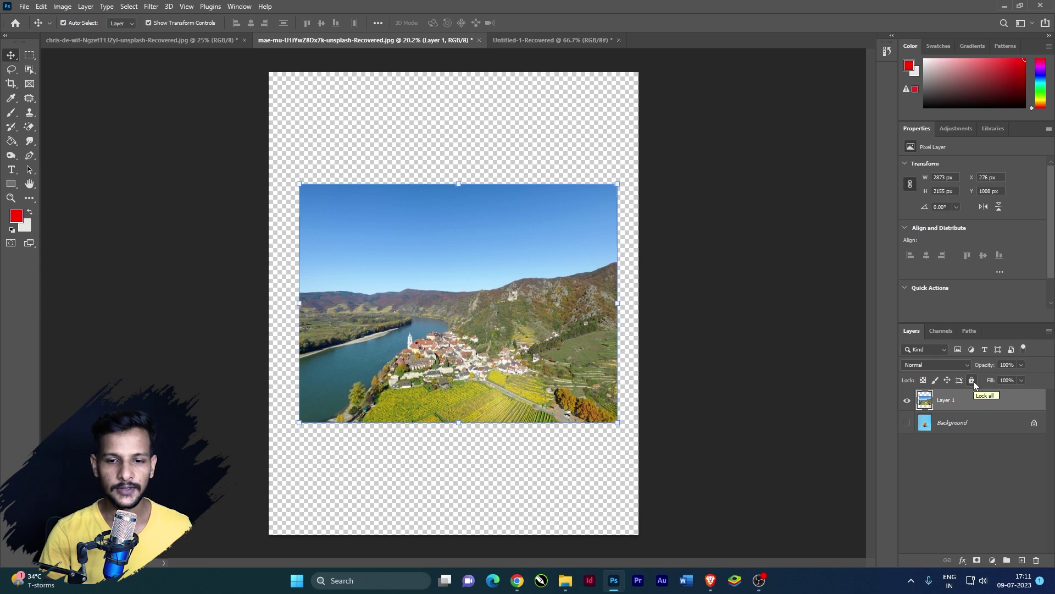
- Lock Layer 1 completely and try to move the landscape and paint on it with the Brush tool
click(973, 380)
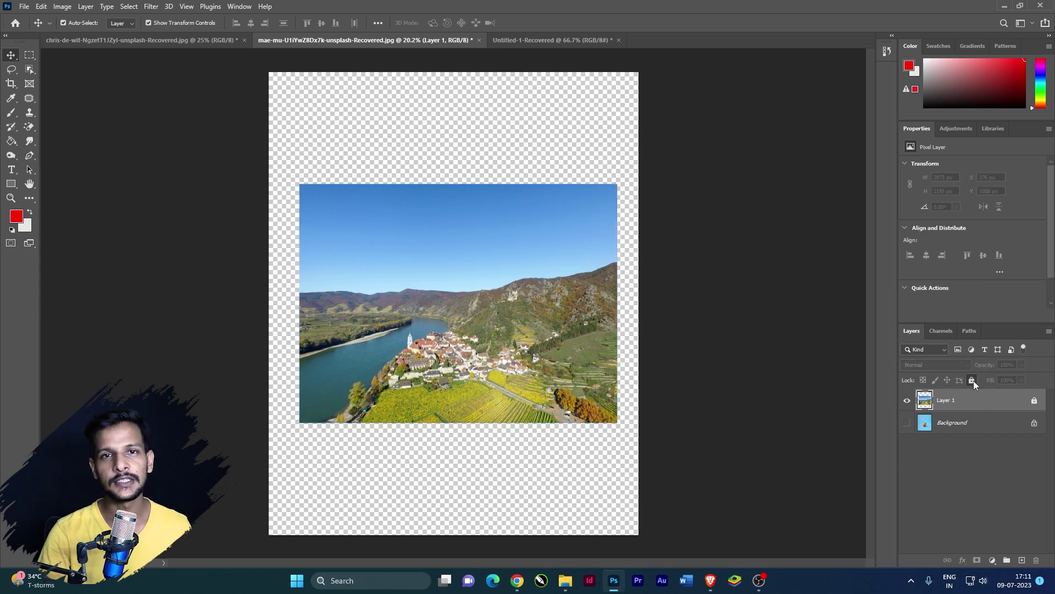
click(363, 230)
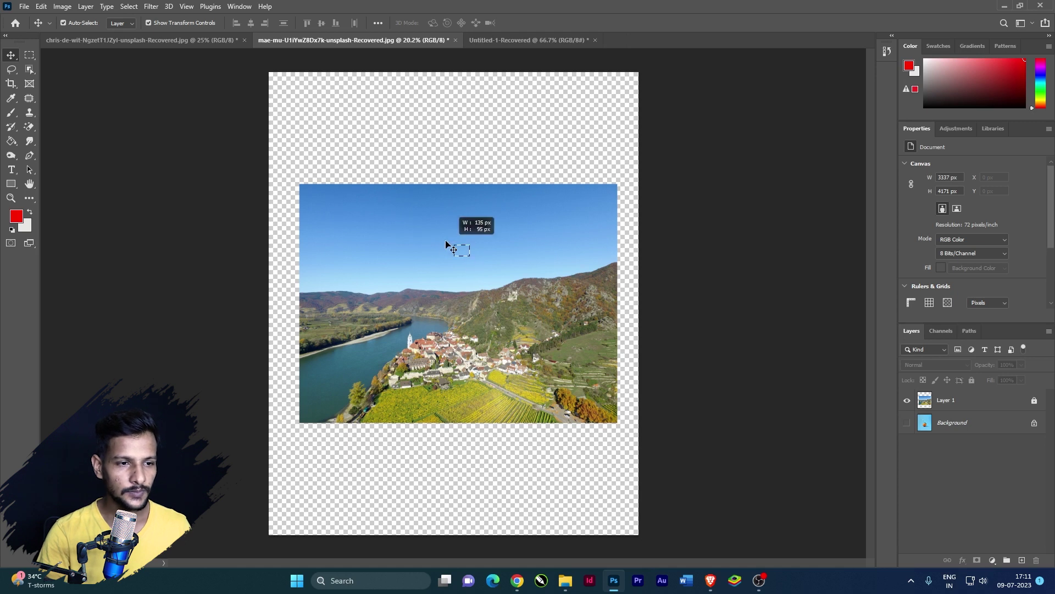
key(b)
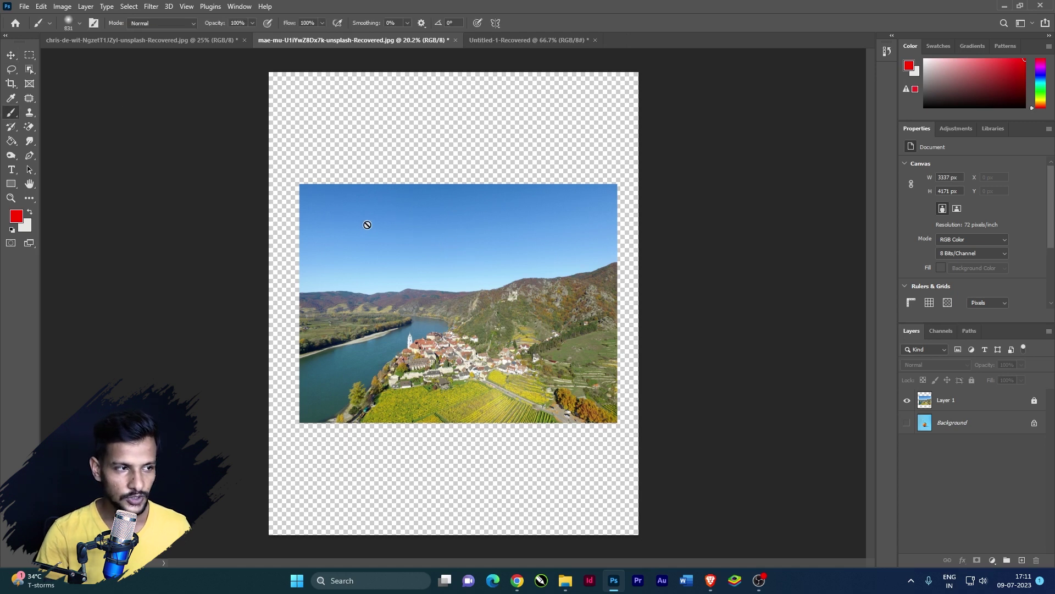
click(427, 219)
key(Return)
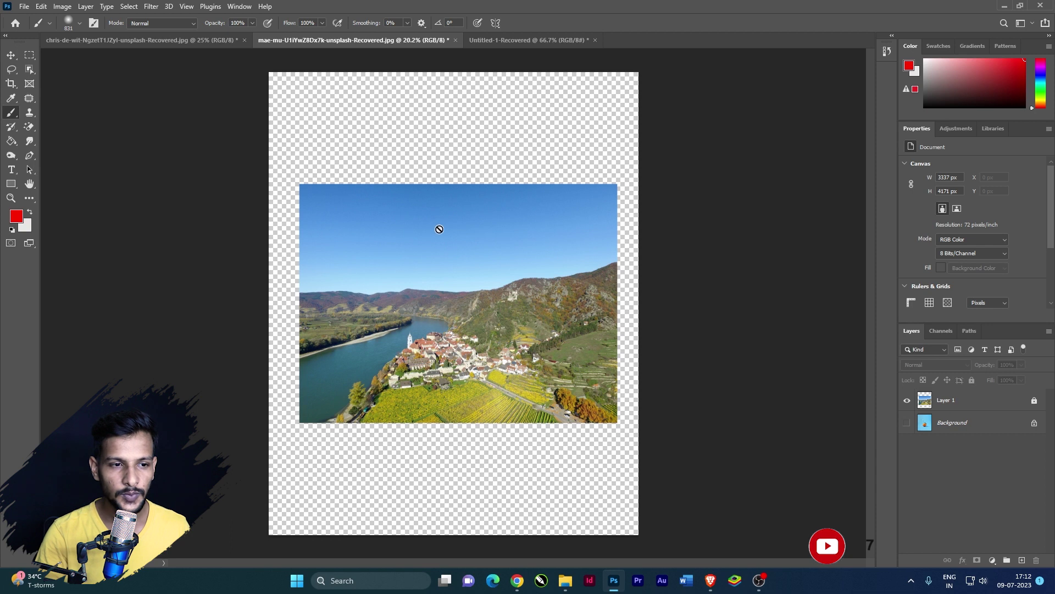
click(466, 214)
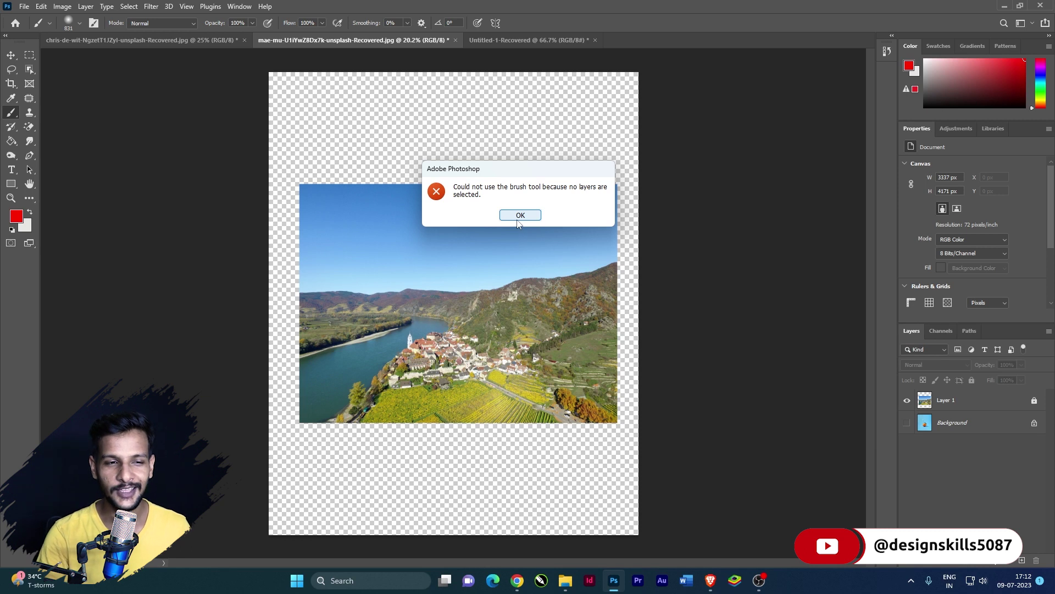
click(518, 217)
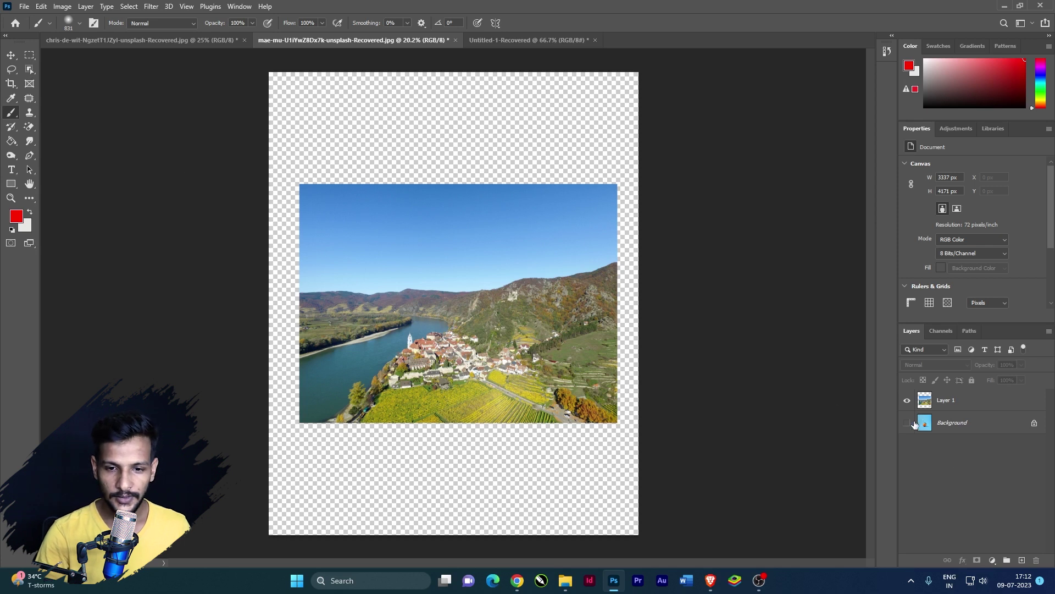
- Show the Background layer and select the landscape layer with the Move tool
click(907, 422)
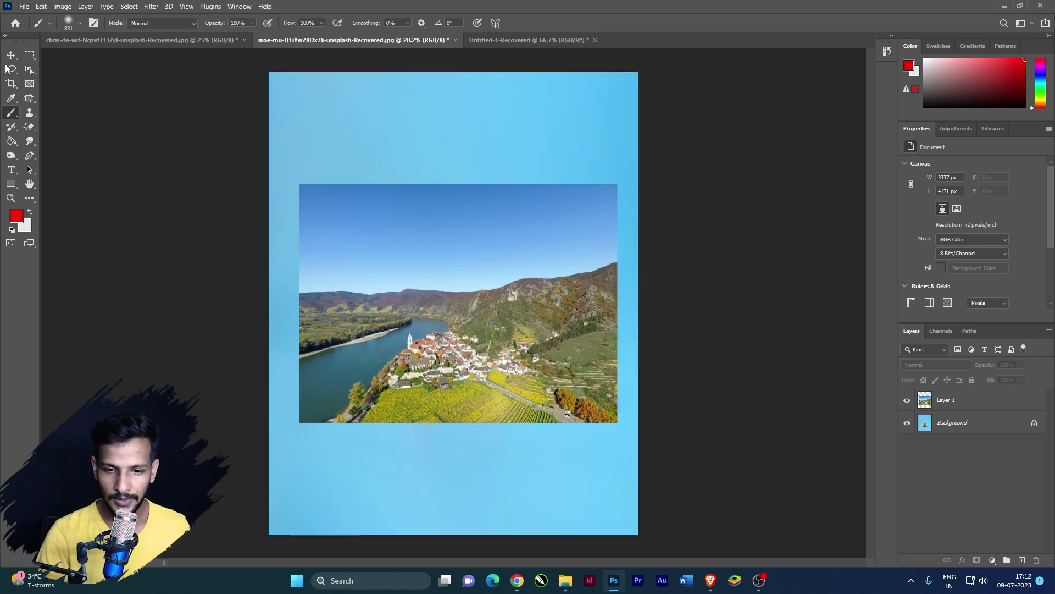
click(11, 55)
click(481, 293)
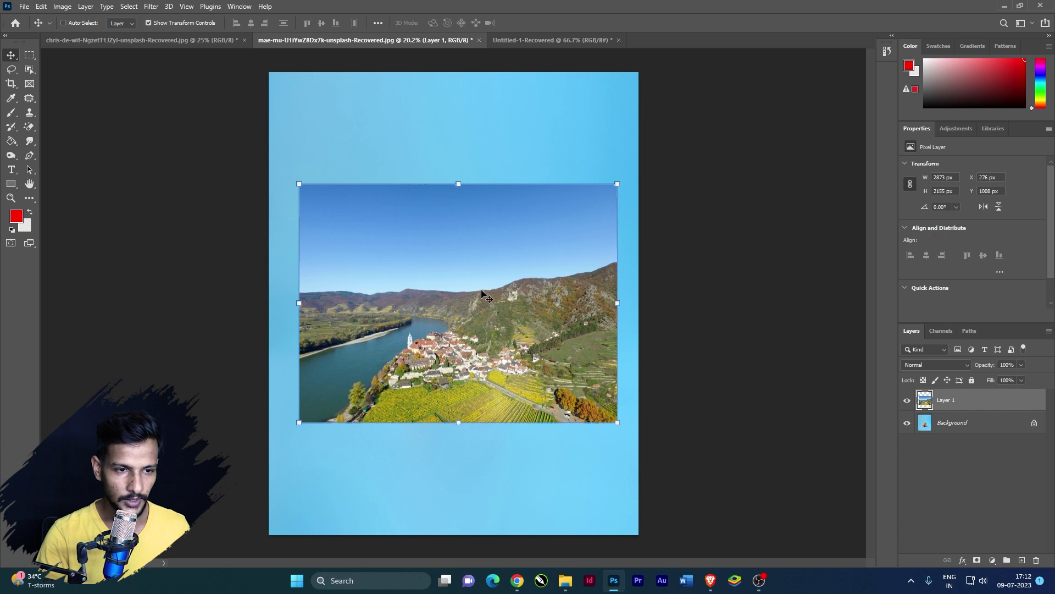
- Free-transform the landscape on Layer 1, repeatedly stretching, narrowing and repositioning it on the canvas without keeping its proportions
key(ctrl+t)
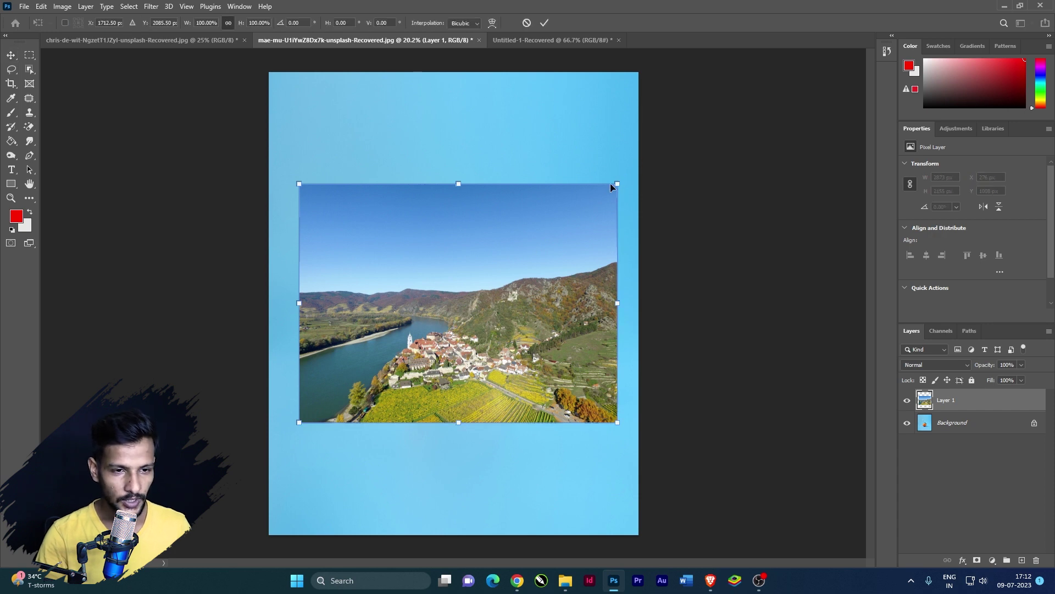
drag(617, 185, 624, 122)
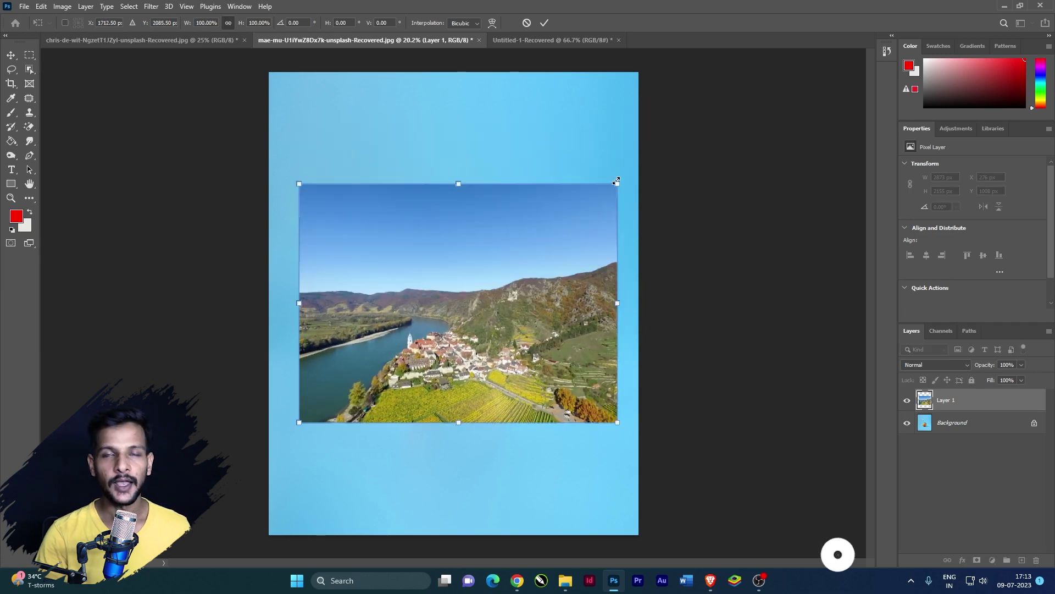
drag(617, 182, 555, 142)
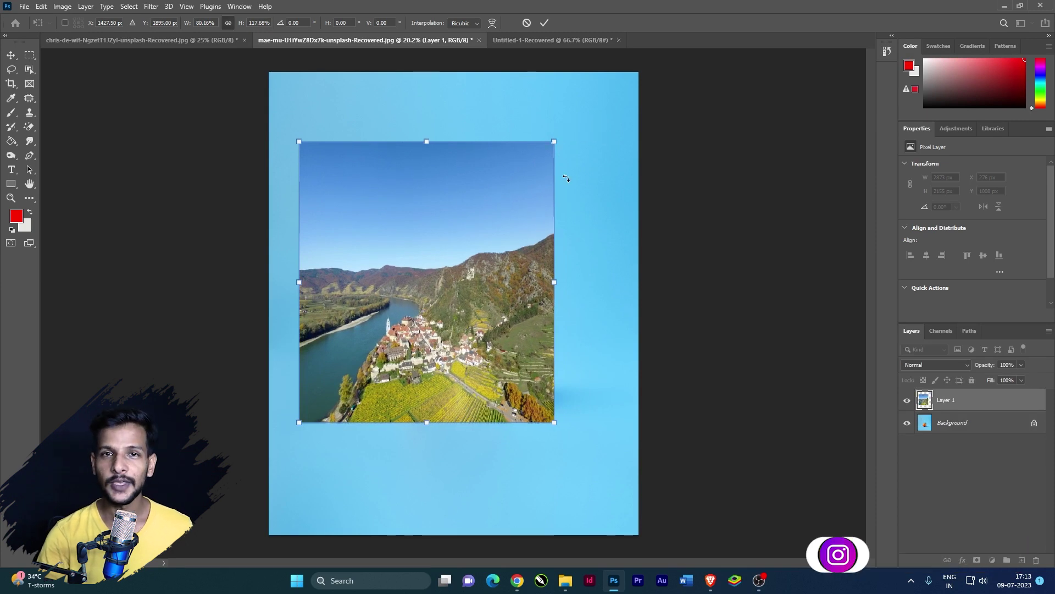
drag(451, 247, 478, 244)
drag(579, 280, 796, 276)
drag(533, 299, 497, 300)
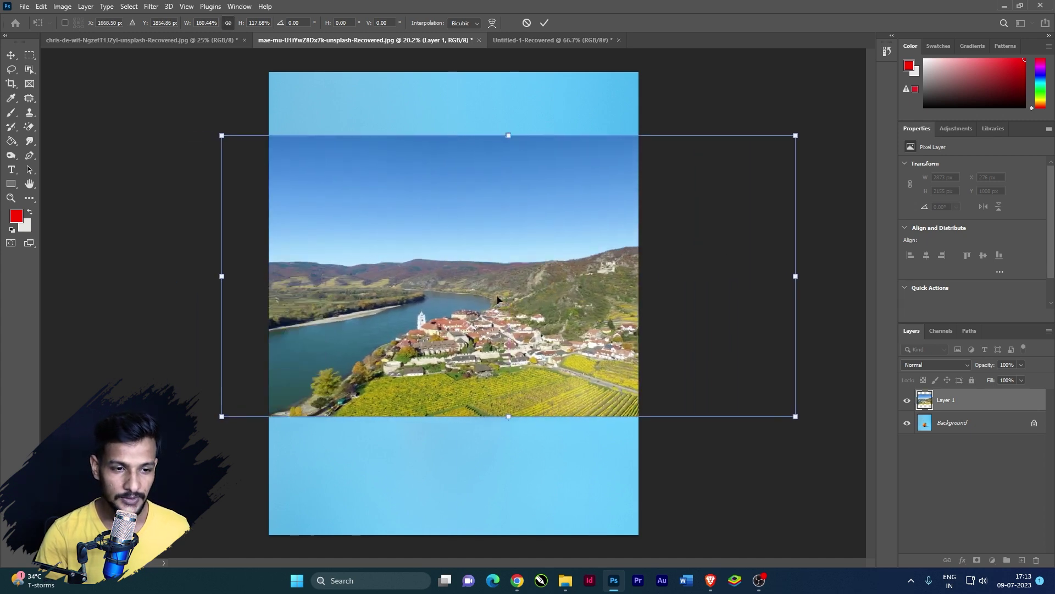
drag(794, 277, 408, 276)
drag(351, 301, 484, 311)
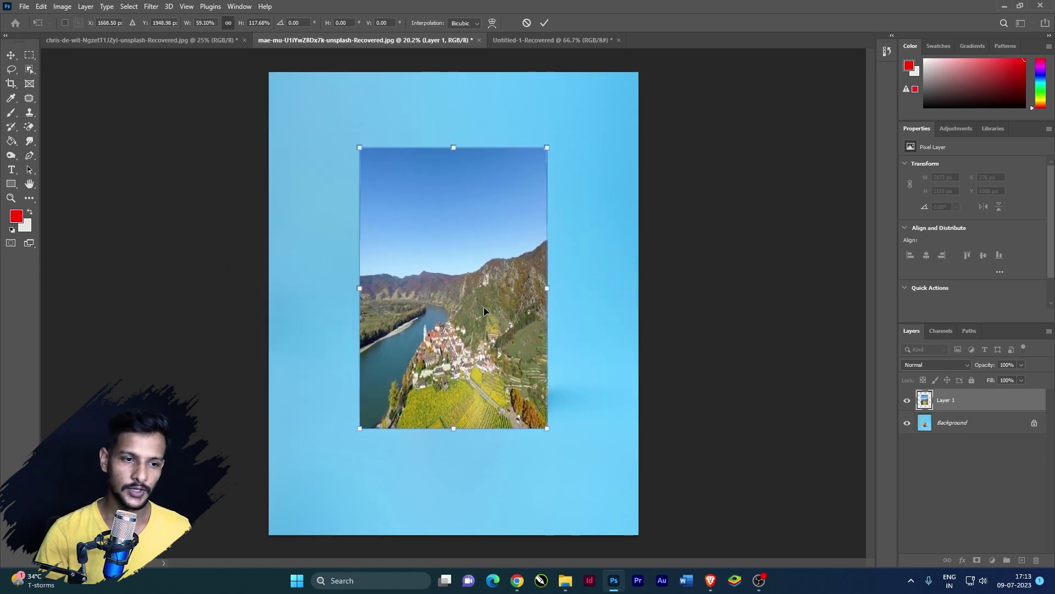
- Undo all the landscape's stretching and moves back to its original proportions and leave Free Transform
key(ctrl+z)
key(ctrl+z)
key(ctrl+z)
key(ctrl+z)
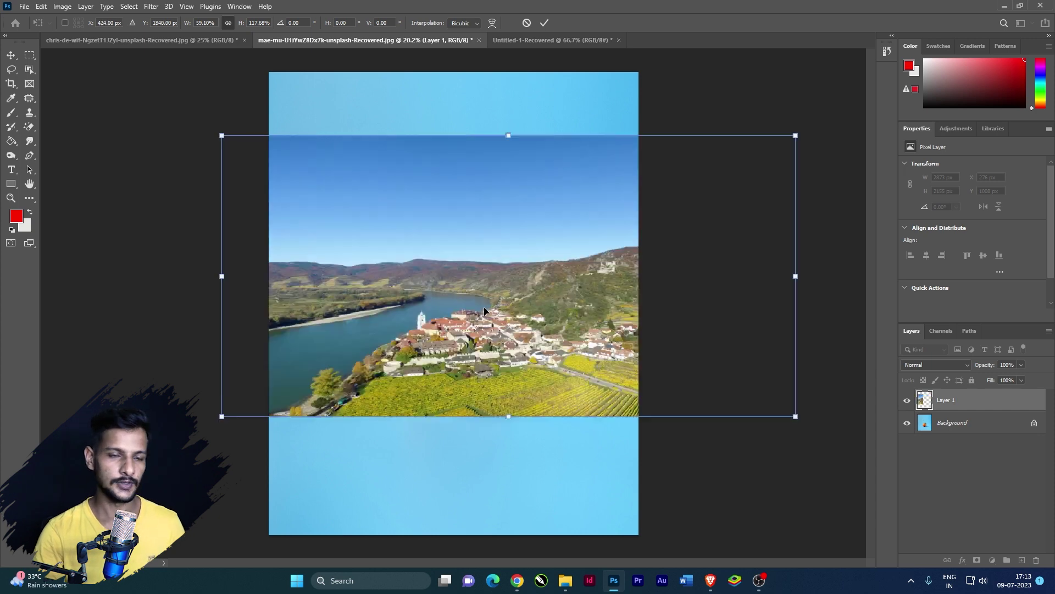
key(ctrl+z)
key(ctrl+z)
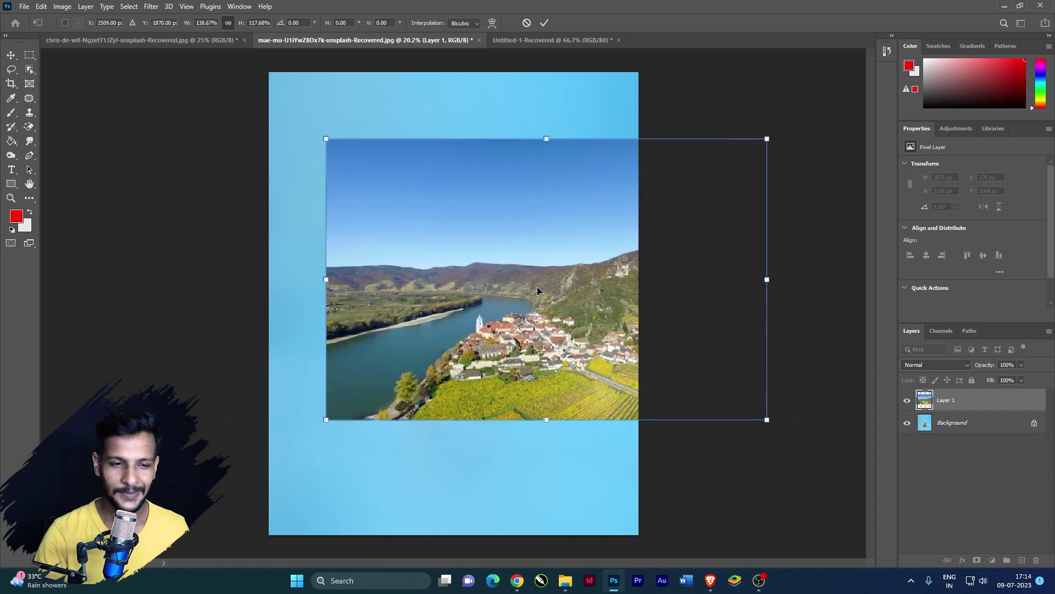
key(ctrl+z)
key(ctrl+z)
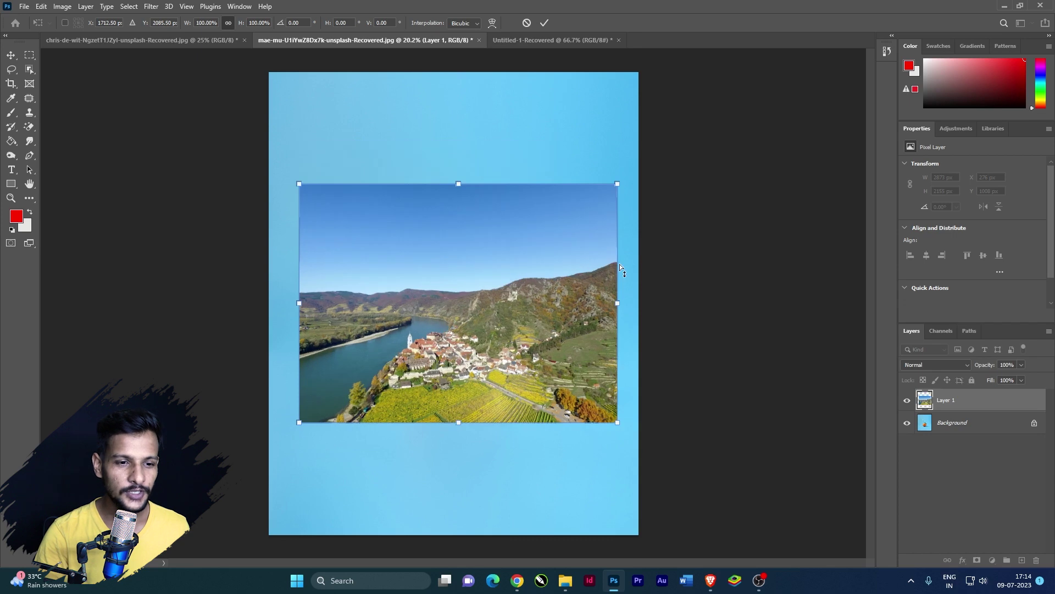
key(Return)
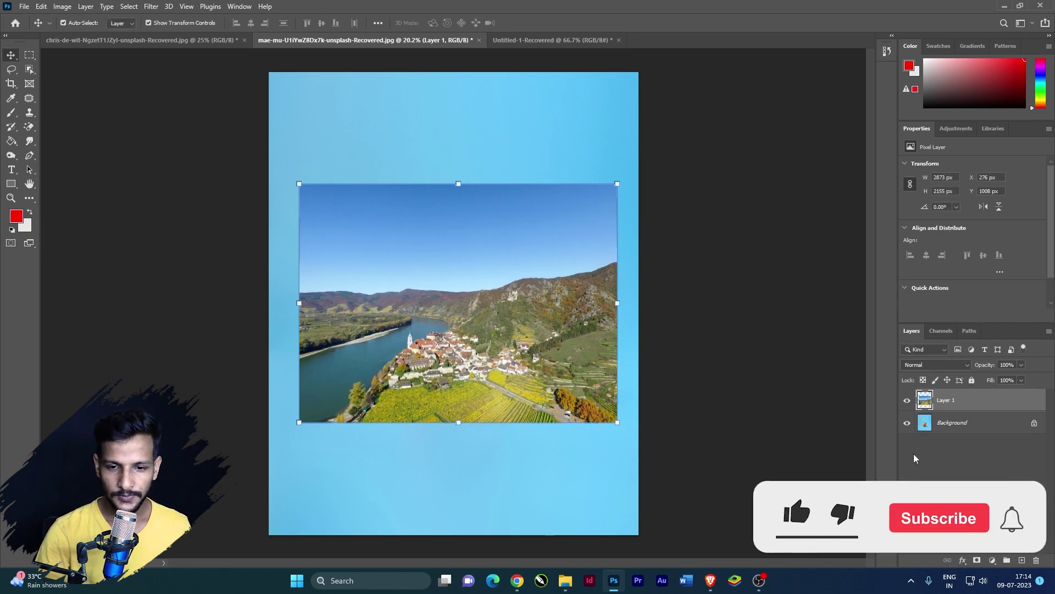
- Duplicate the landscape on Layer 1, placing the copy in the upper part of the canvas and the original in the lower part
ctrl+click(951, 406)
click(951, 405)
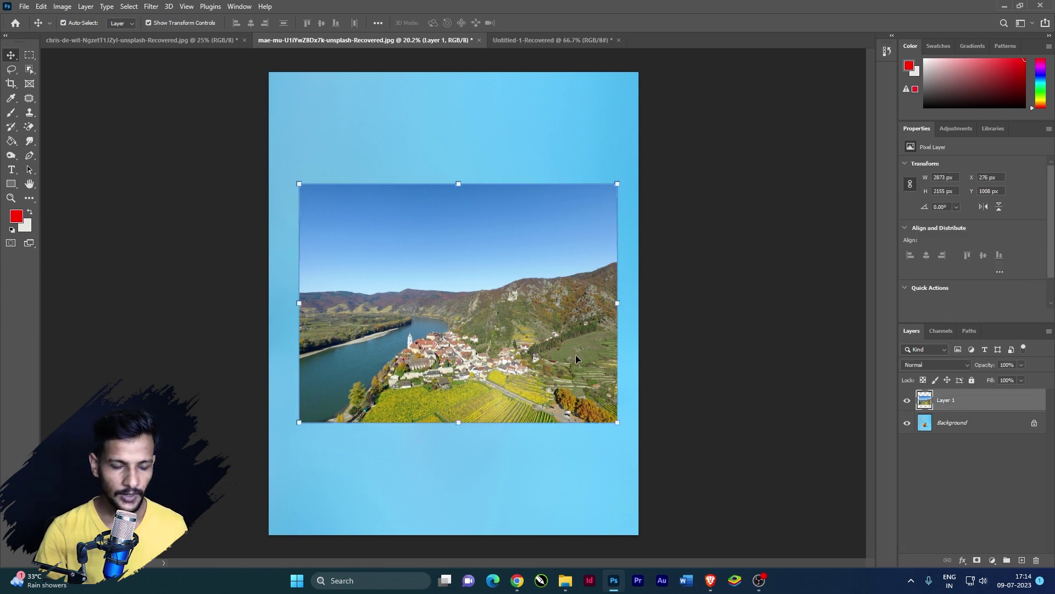
drag(547, 330, 542, 363)
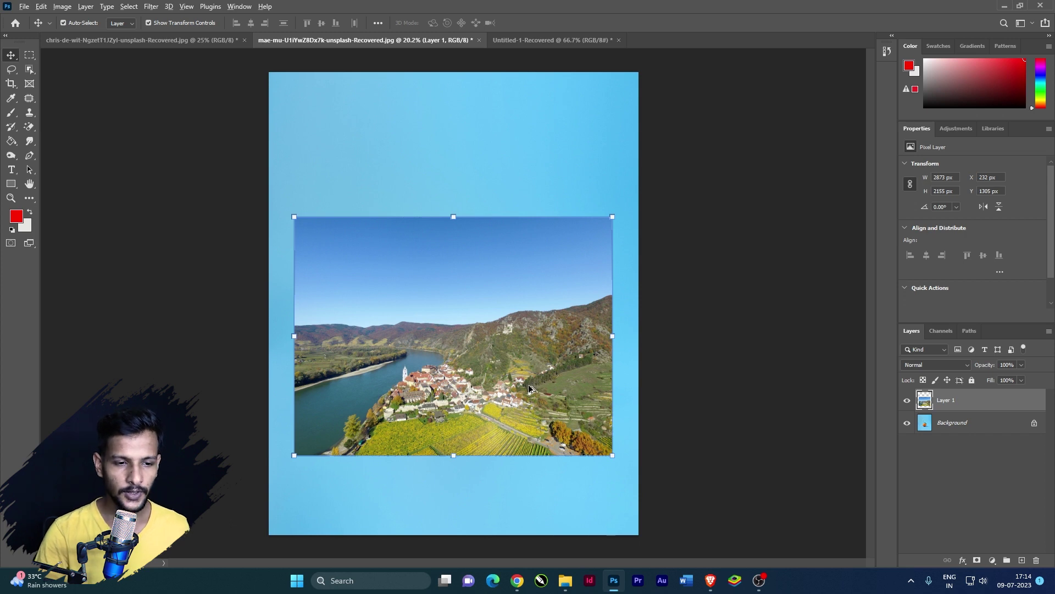
drag(528, 385, 526, 229)
mouse_move(548, 376)
mouse_down()
mouse_move(547, 417)
mouse_move(556, 378)
mouse_up()
- Scale Layer 1 down to about 2342 × 1756 px and Layer 1 copy to about 2175 × 1632 px, centring both horizontally
drag(610, 285, 552, 328)
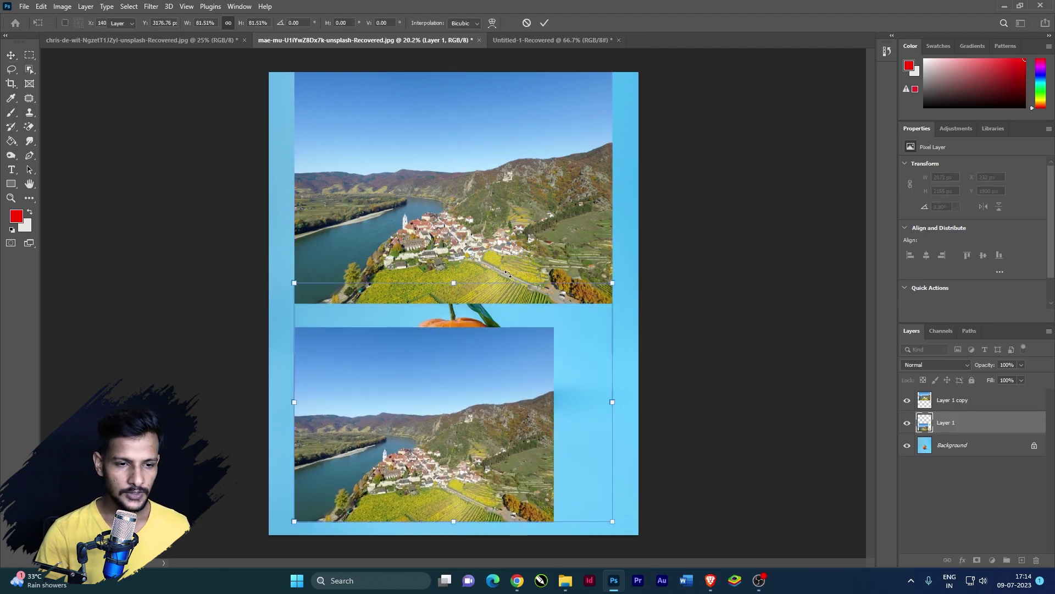
key(Return)
click(602, 165)
drag(613, 65, 535, 123)
drag(464, 238, 503, 217)
key(Return)
drag(469, 405, 499, 393)
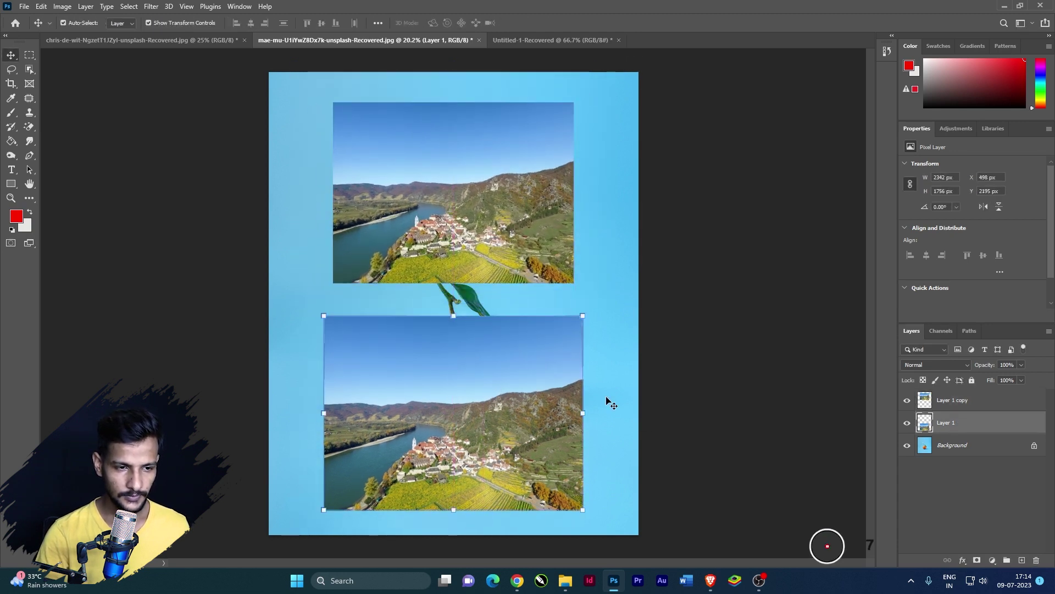
- Delete Layer 1 with the lower landscape and hide Layer 1 copy
key(Delete)
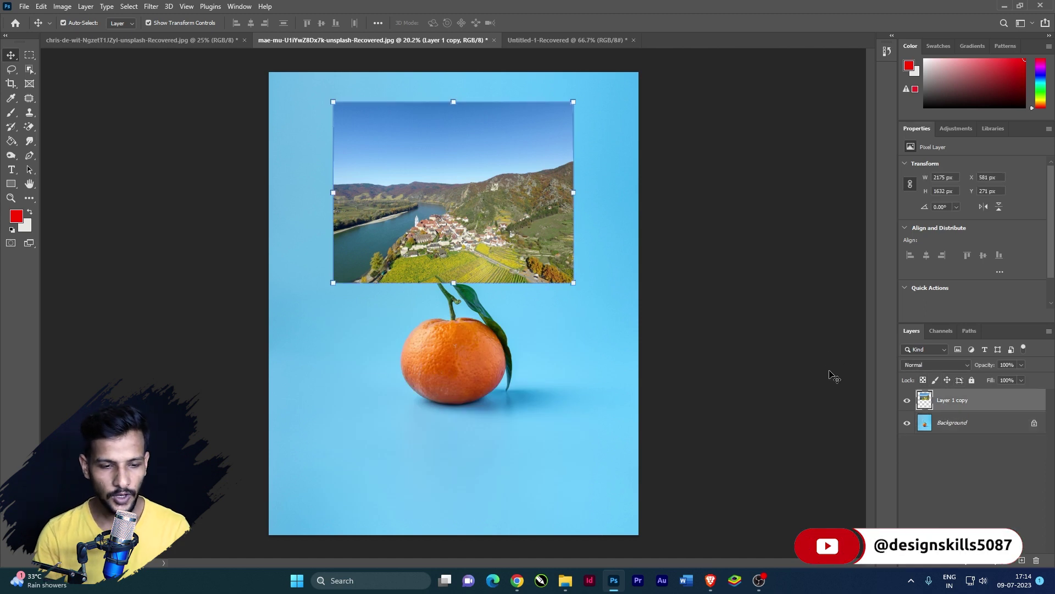
click(908, 399)
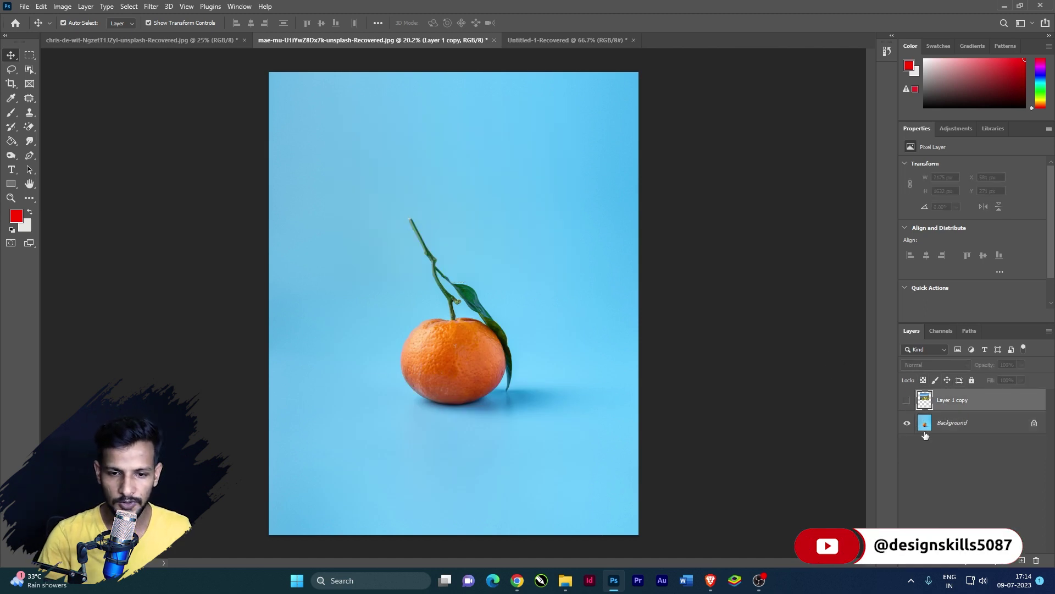
- Convert the locked Background into a regular layer named Layer 0
click(962, 429)
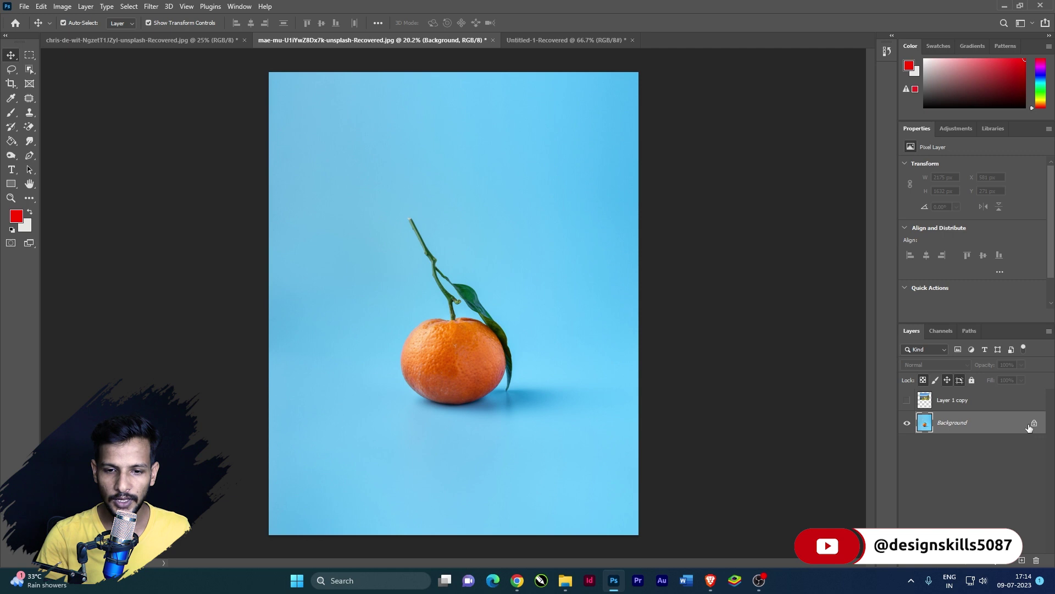
double_click(1003, 429)
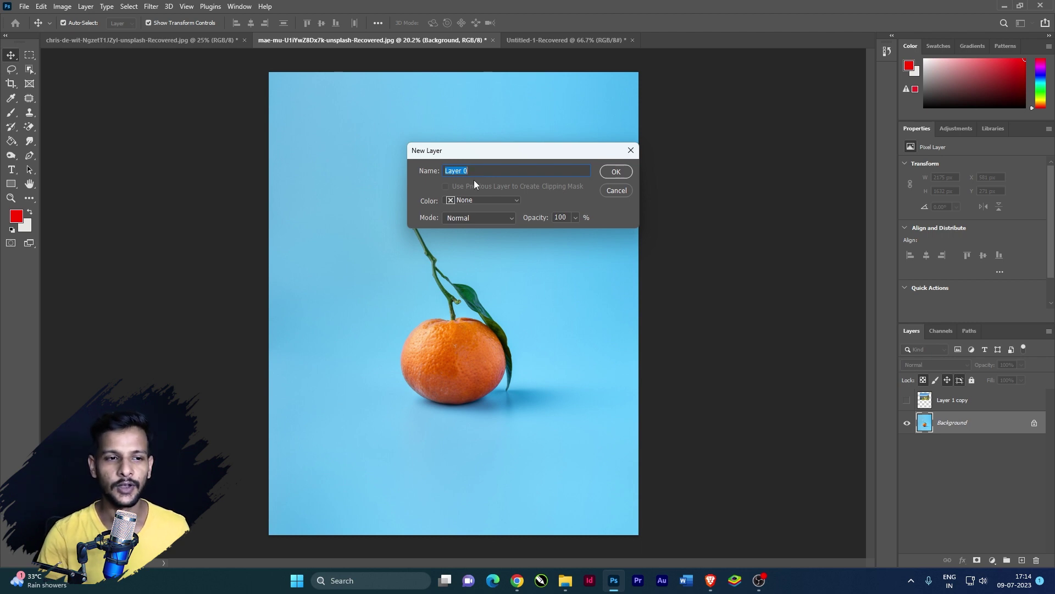
click(619, 174)
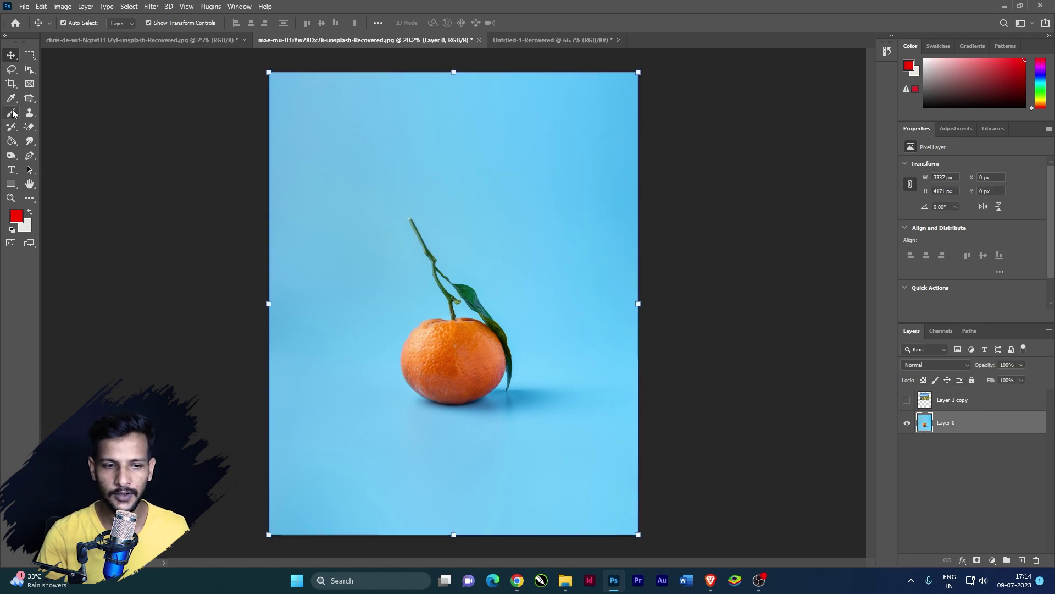
- Move the orange image on Layer 0 in different directions three times, undoing each move
drag(463, 272, 384, 209)
key(ctrl+z)
drag(530, 304, 458, 244)
key(ctrl+z)
drag(510, 323, 572, 235)
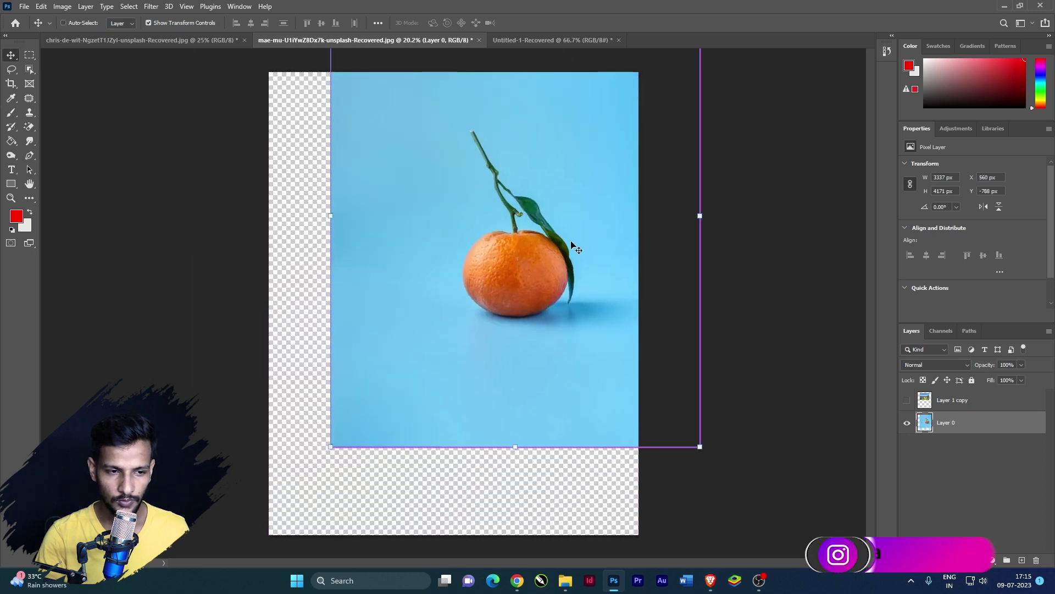
key(ctrl+z)
- Try scaling Layer 0 down with Free Transform and moving it upward, undoing both changes
key(ctrl+t)
drag(638, 73, 421, 142)
key(ctrl+z)
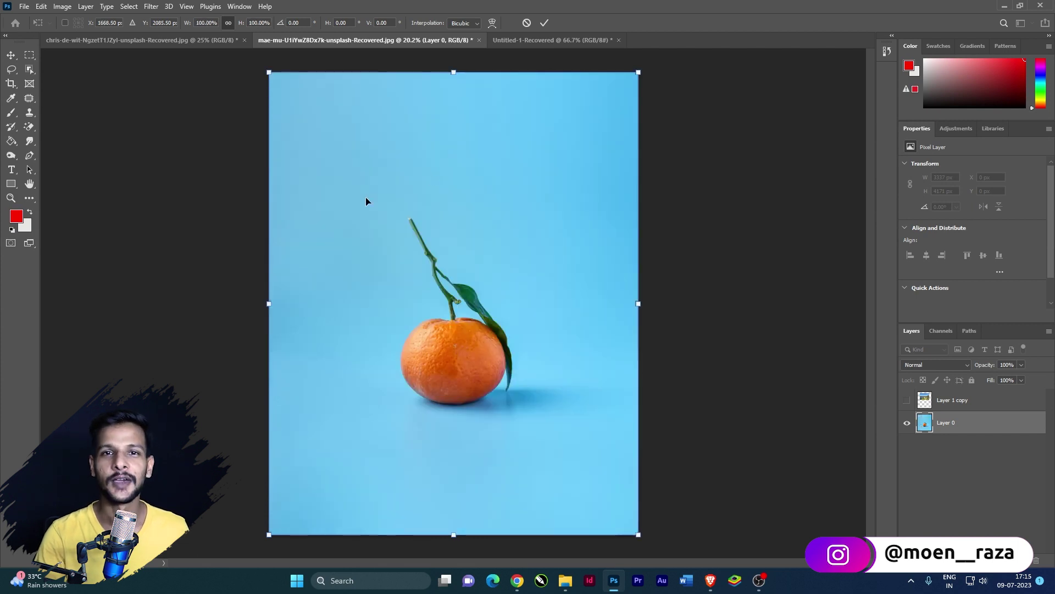
click(756, 211)
drag(517, 308, 523, 251)
key(ctrl+z)
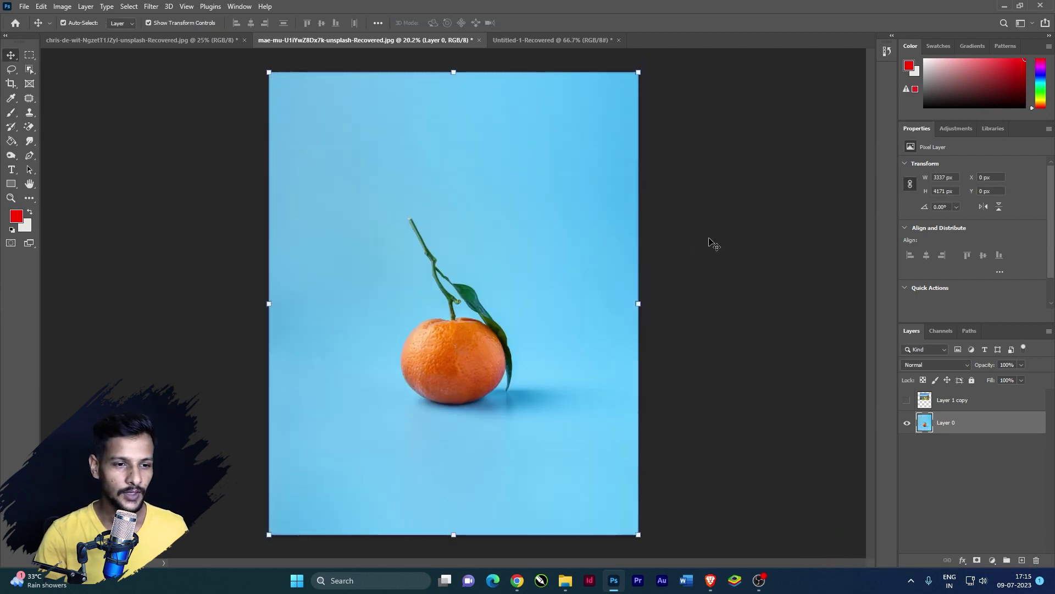
- Show Layer 1 copy, move the landscape down over the orange's stem, and resize it to about 2607 × 1956 px
click(908, 401)
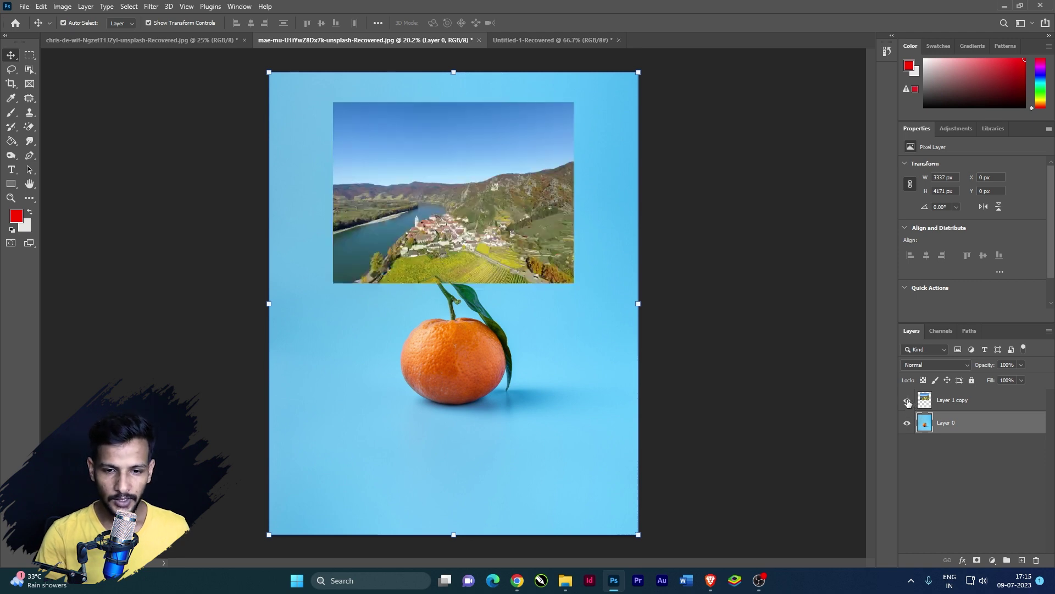
click(957, 465)
click(952, 408)
click(948, 470)
drag(530, 180, 526, 246)
drag(574, 168, 552, 191)
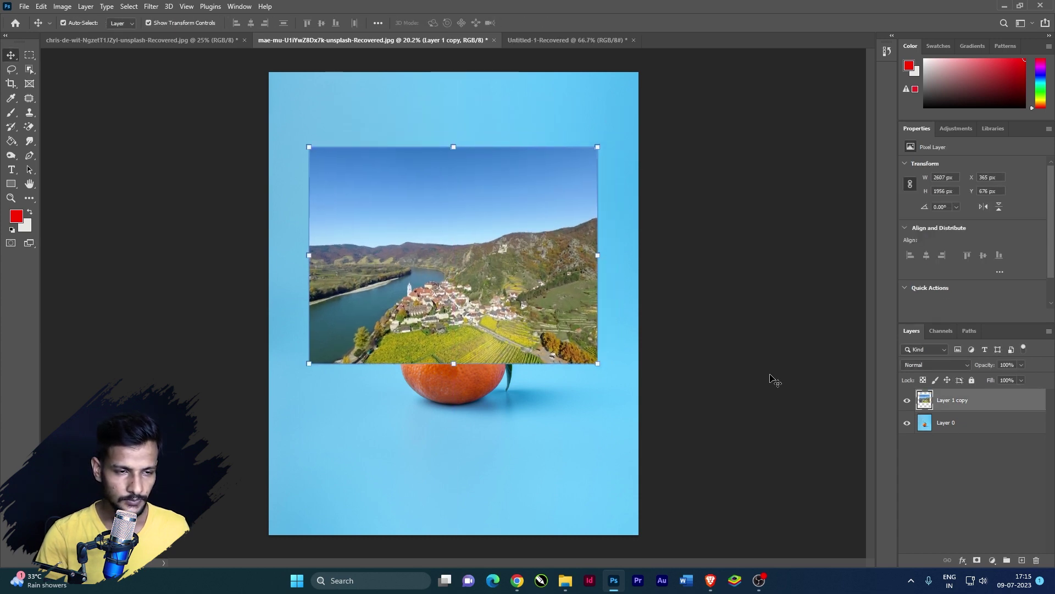
- Reselect Layer 1 copy and move the landscape up to about Y 468 px
click(957, 415)
click(957, 409)
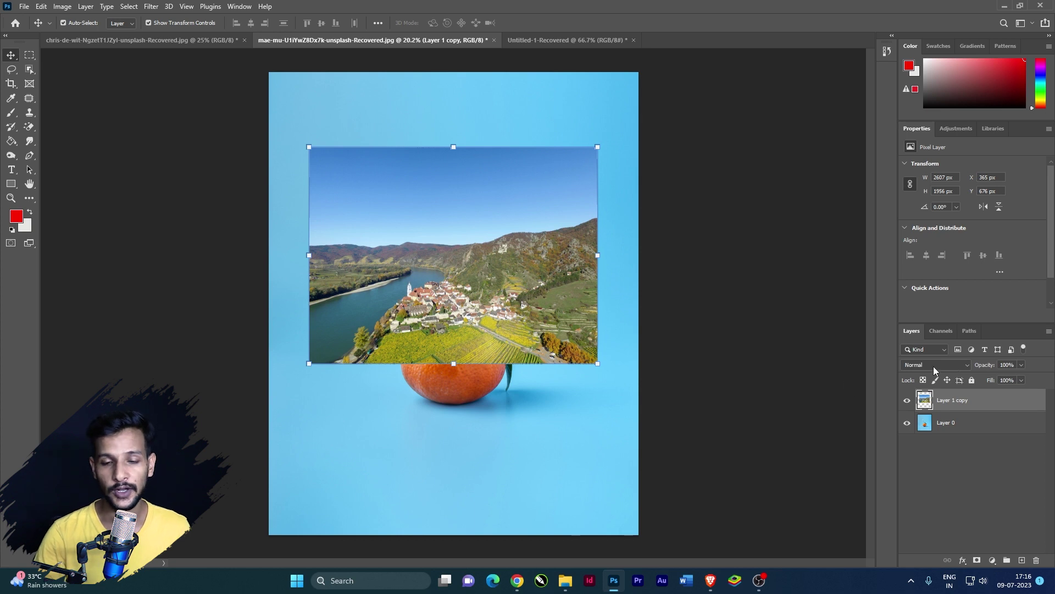
click(804, 410)
click(507, 267)
drag(507, 268, 572, 244)
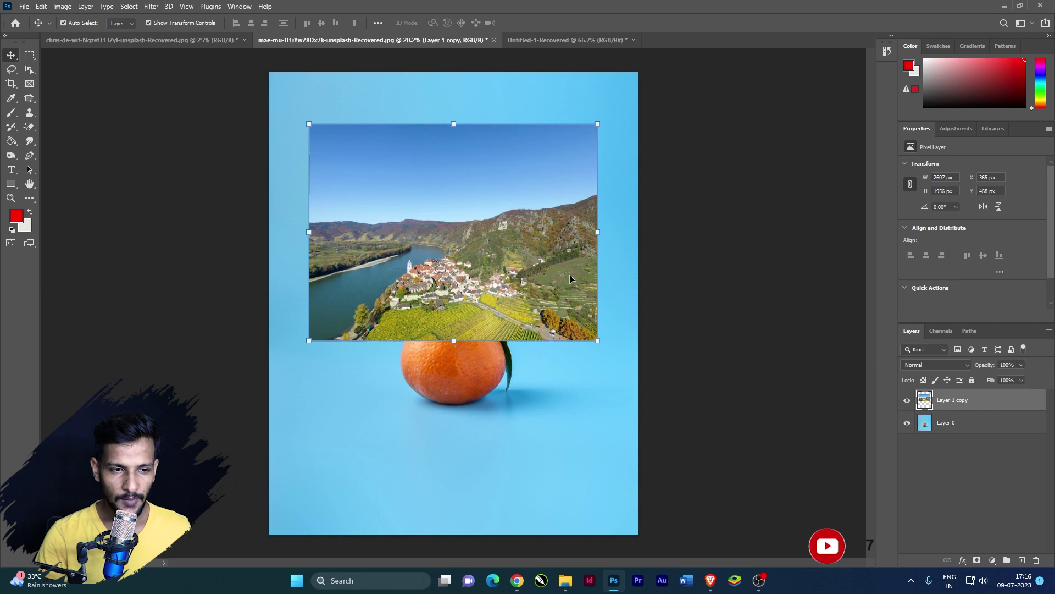
- Set Layer 1 copy's blend mode to Dissolve and inspect the landscape up close with that layer selected
click(925, 364)
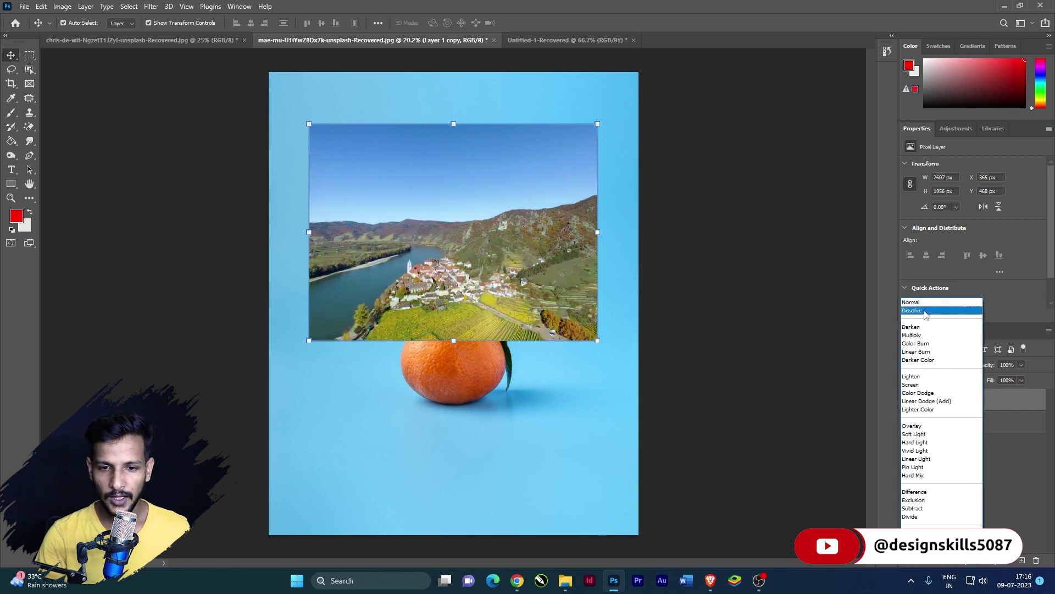
click(926, 312)
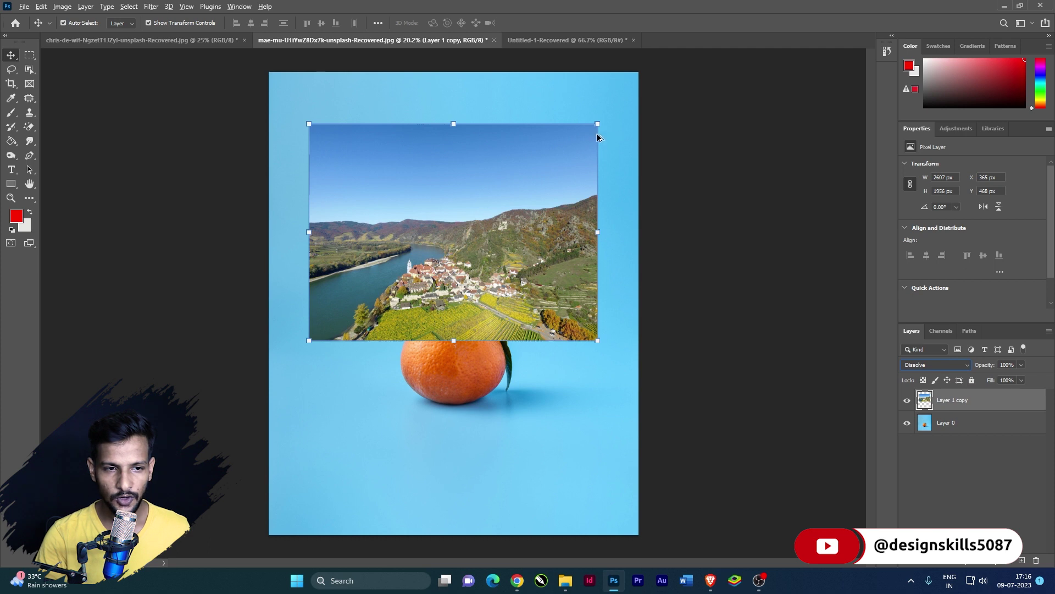
click(624, 156)
scroll(569, 156, up, 1)
scroll(550, 181, up, 3)
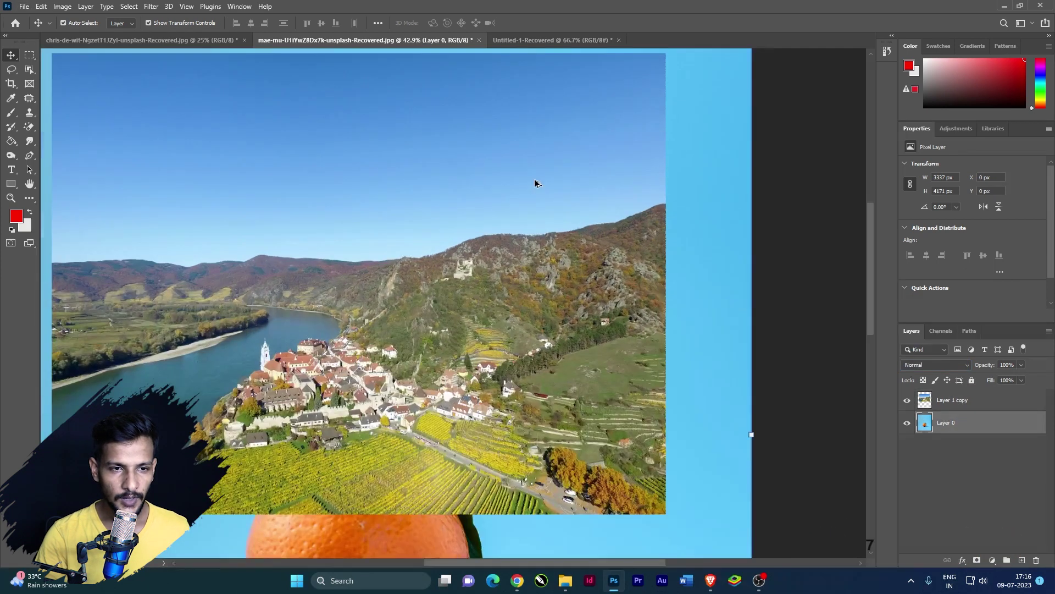
click(550, 186)
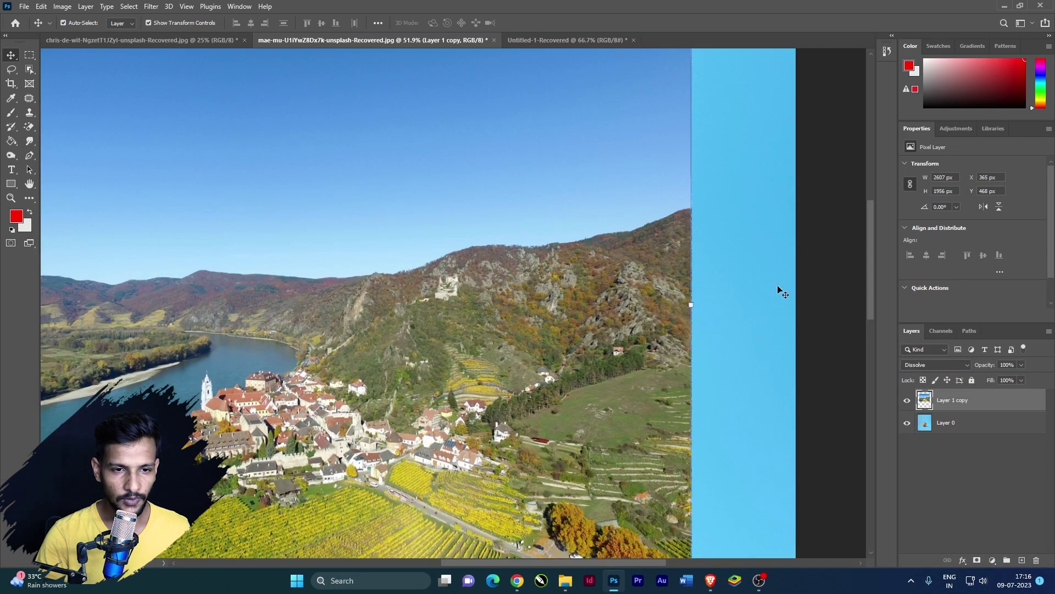
- Lower Layer 1 copy's opacity to 64% to examine the Dissolve grain, raise it to 77%, and return it to 100%
click(1021, 365)
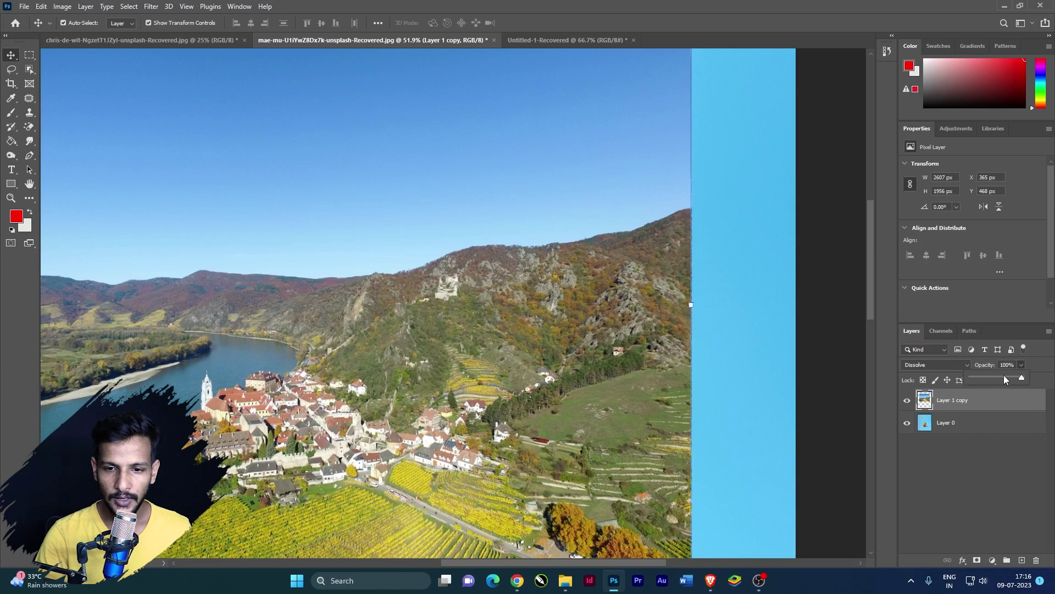
click(1004, 378)
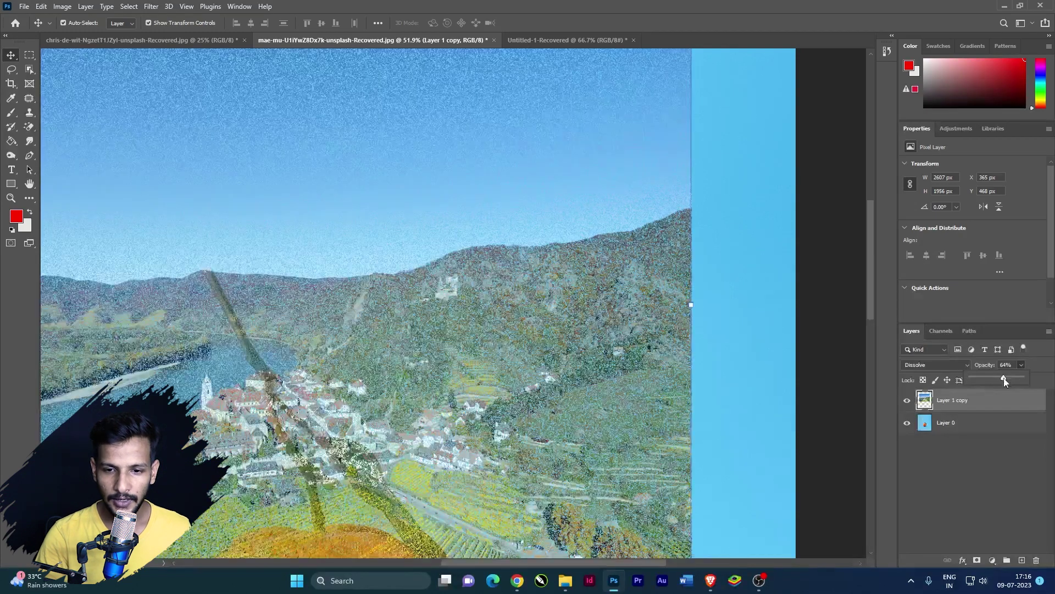
scroll(329, 484, down, 2)
scroll(468, 385, up, 2)
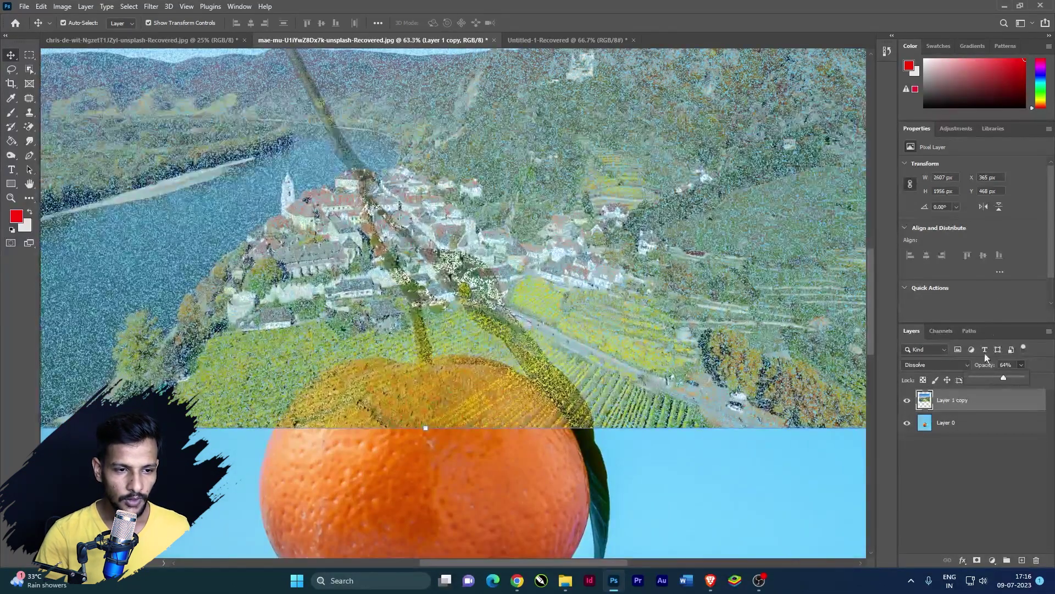
click(1010, 378)
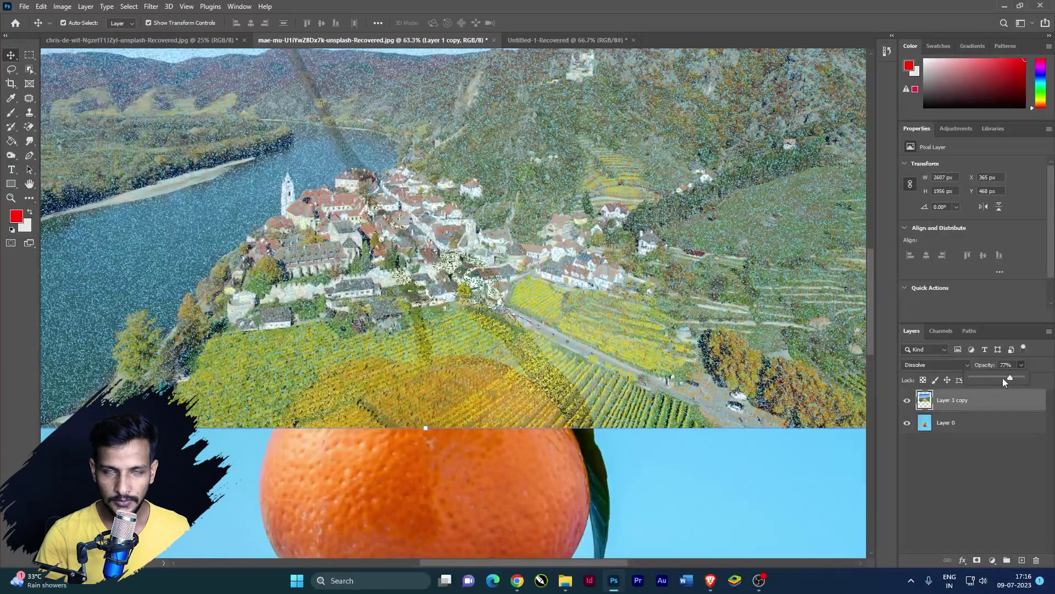
drag(1003, 378, 1026, 375)
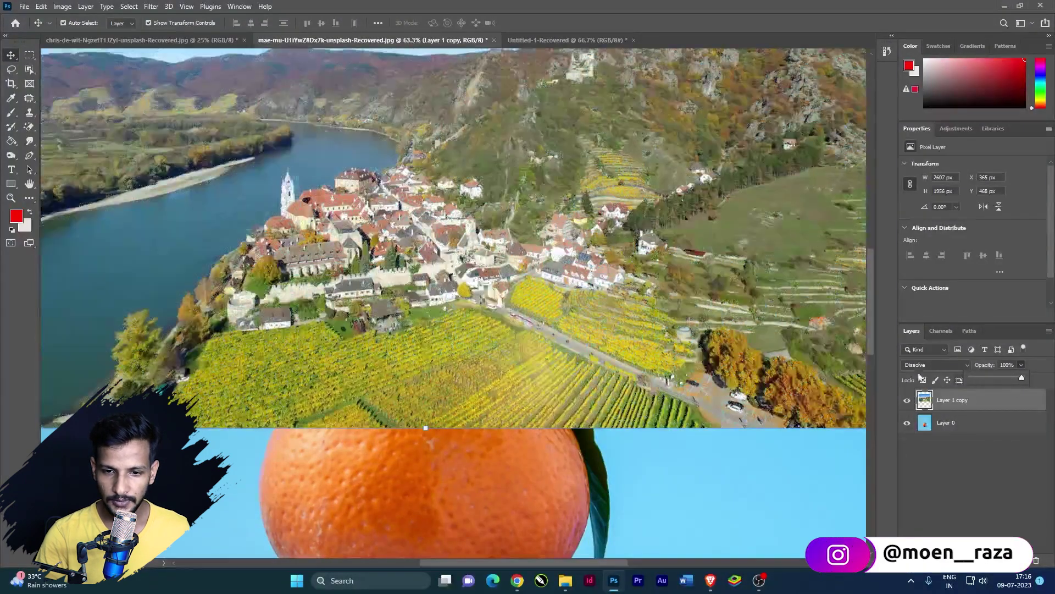
- Reset Layer 1 copy's blend mode from Dissolve to Normal and compare the other modes, settling on Overlay
click(936, 365)
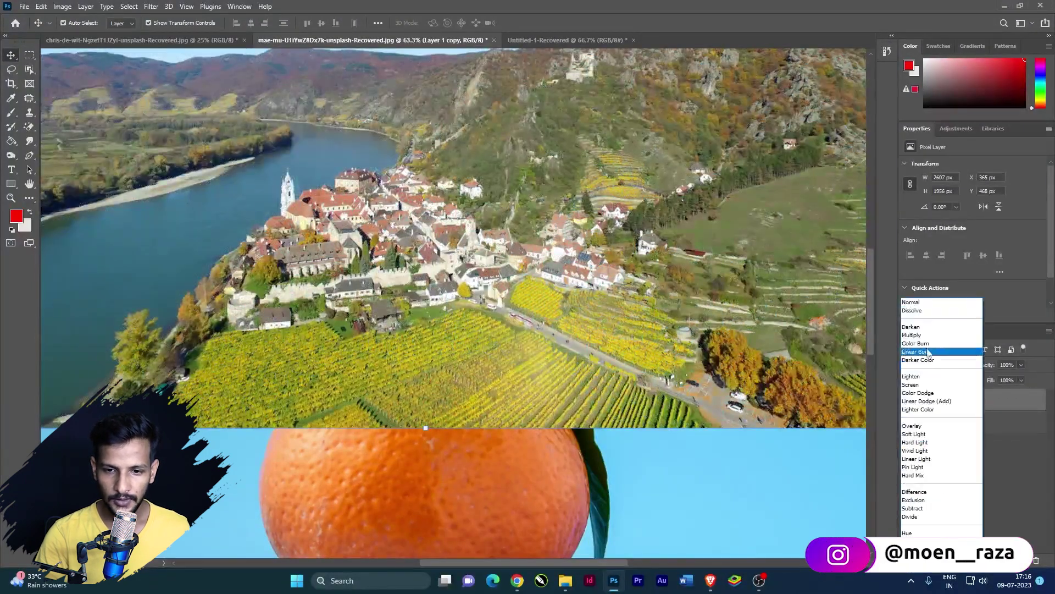
click(919, 303)
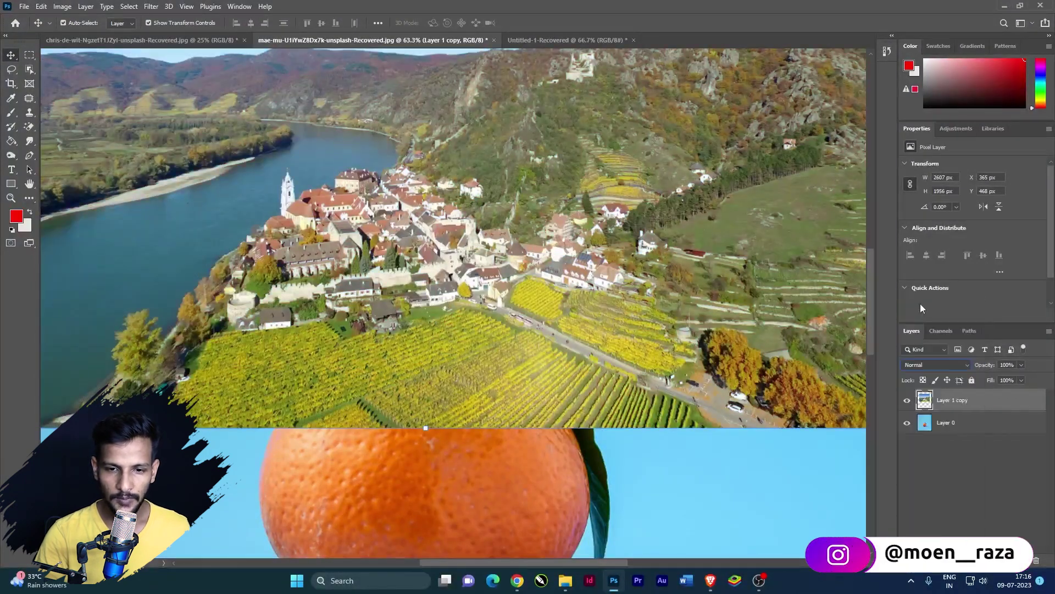
click(933, 366)
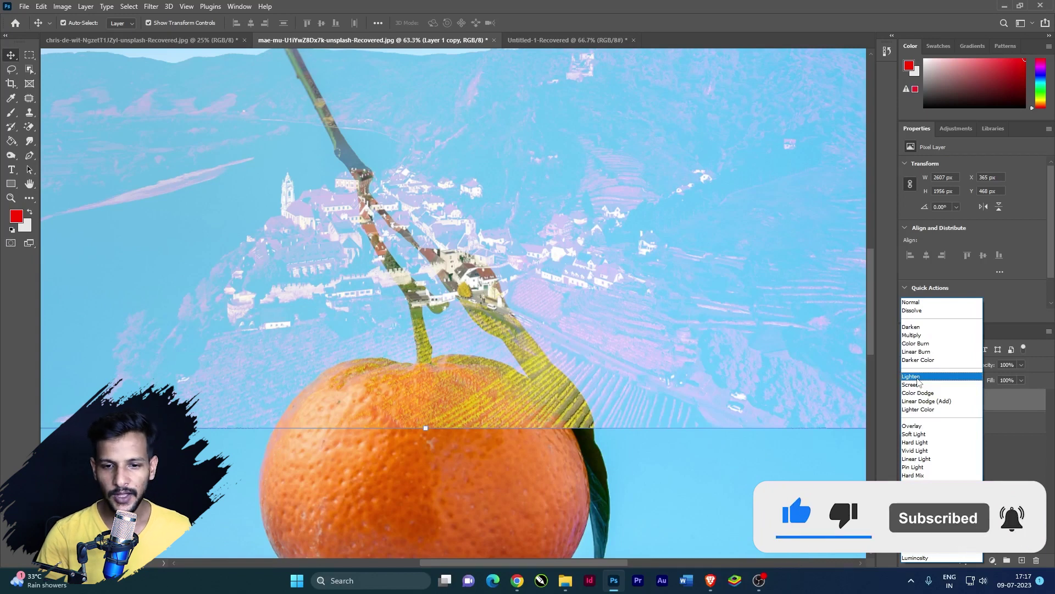
click(920, 427)
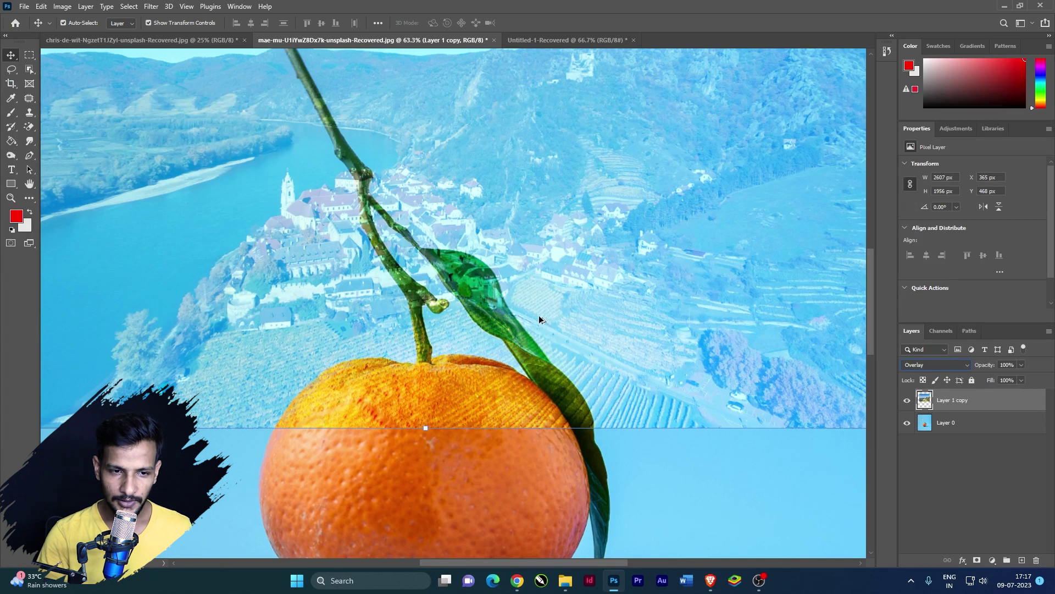
- Try the landscape lower over the orange at about Y 1168 px, reapply Overlay to it, and undo the move
scroll(549, 291, down, 5)
drag(596, 200, 609, 298)
scroll(506, 394, up, 3)
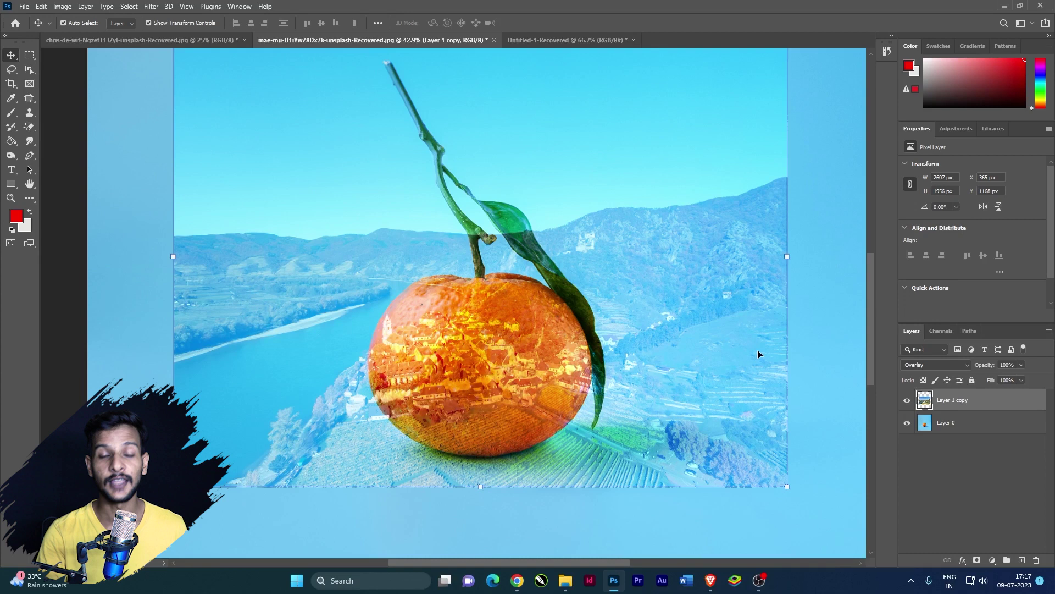
click(934, 364)
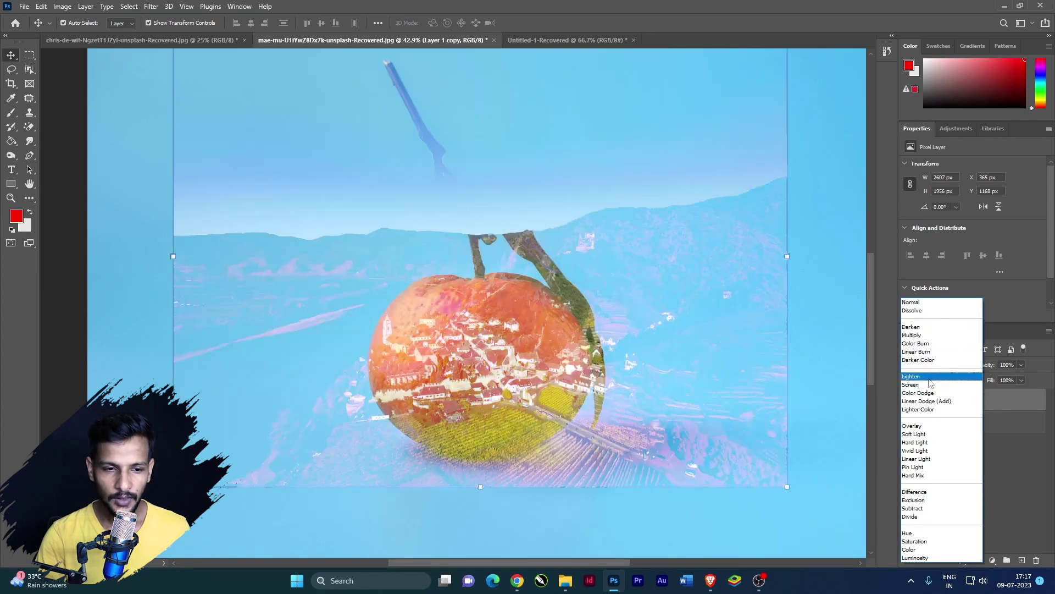
click(912, 426)
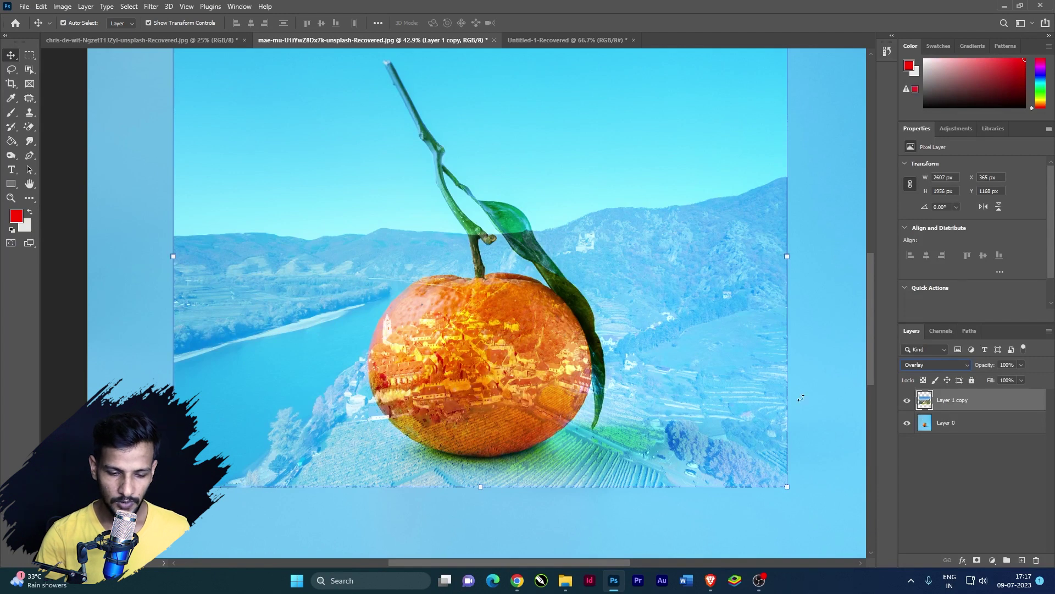
key(ctrl+z)
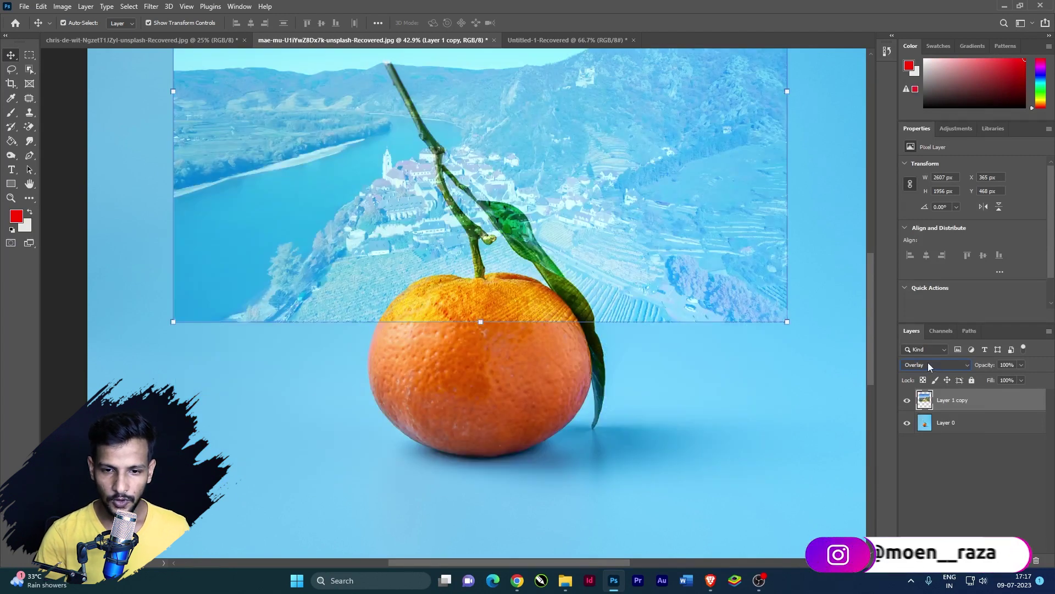
- Set Layer 1 copy's blend mode to Normal and hide the layer, leaving no layer selected
click(928, 363)
click(910, 302)
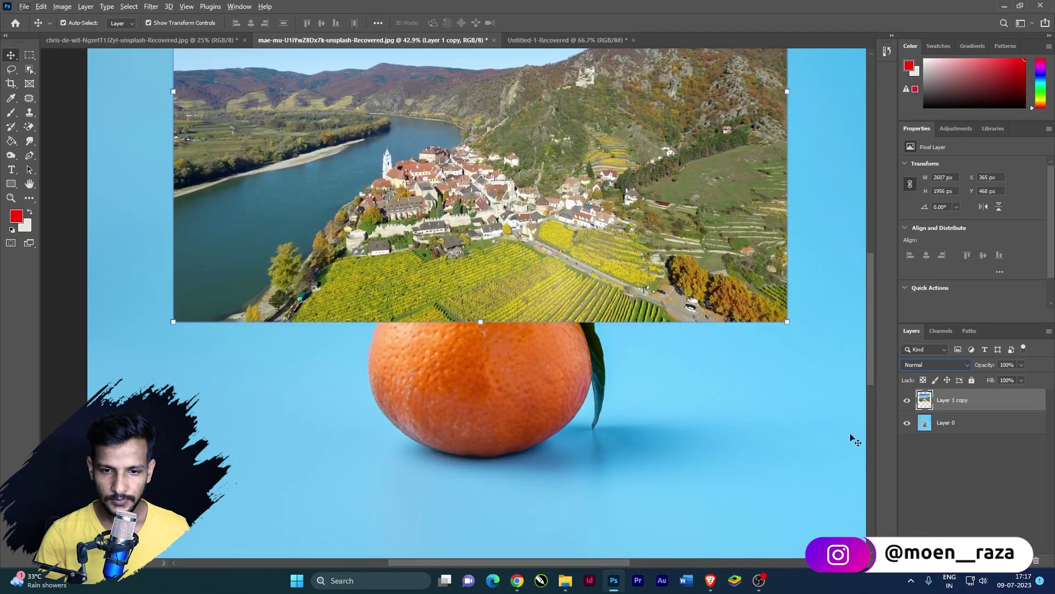
click(907, 401)
click(914, 455)
scroll(479, 269, down, 9)
scroll(460, 309, up, 3)
scroll(440, 355, up, 2)
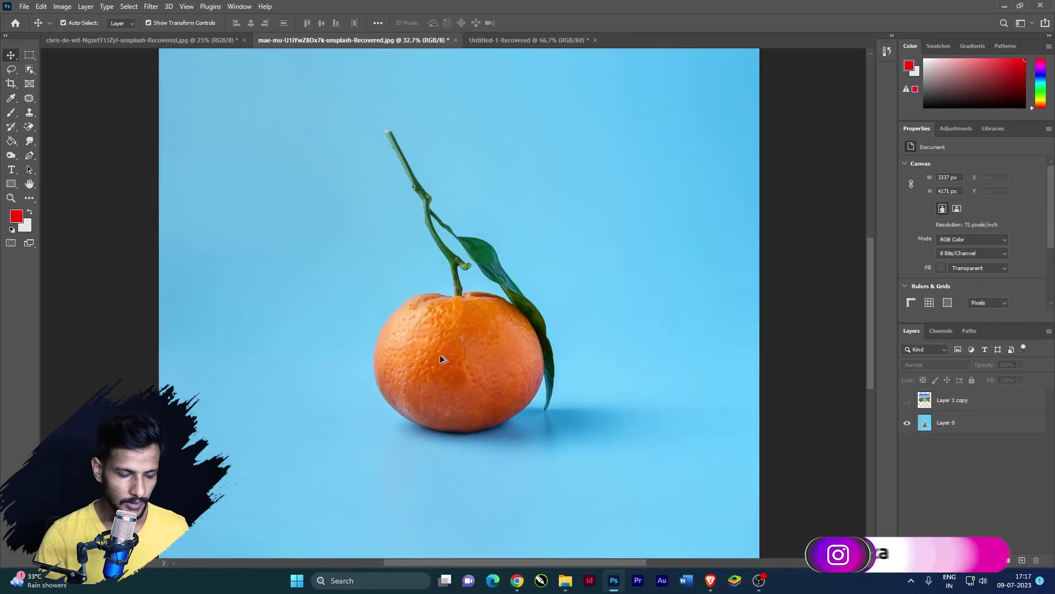
- Switch to Chrome and run a Google image search for "black and white logo" in a new tab
click(518, 580)
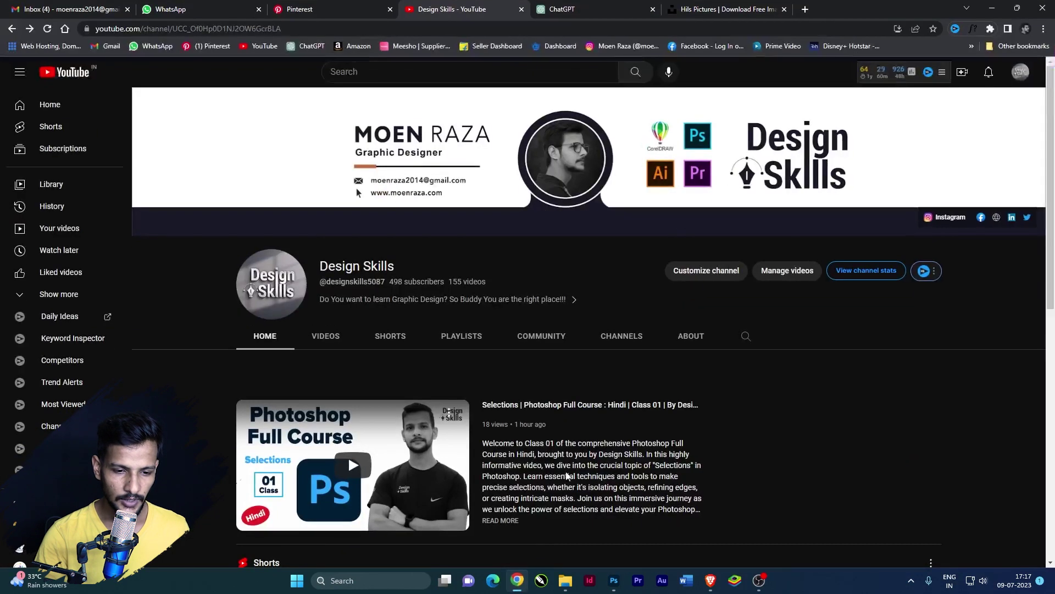
click(805, 8)
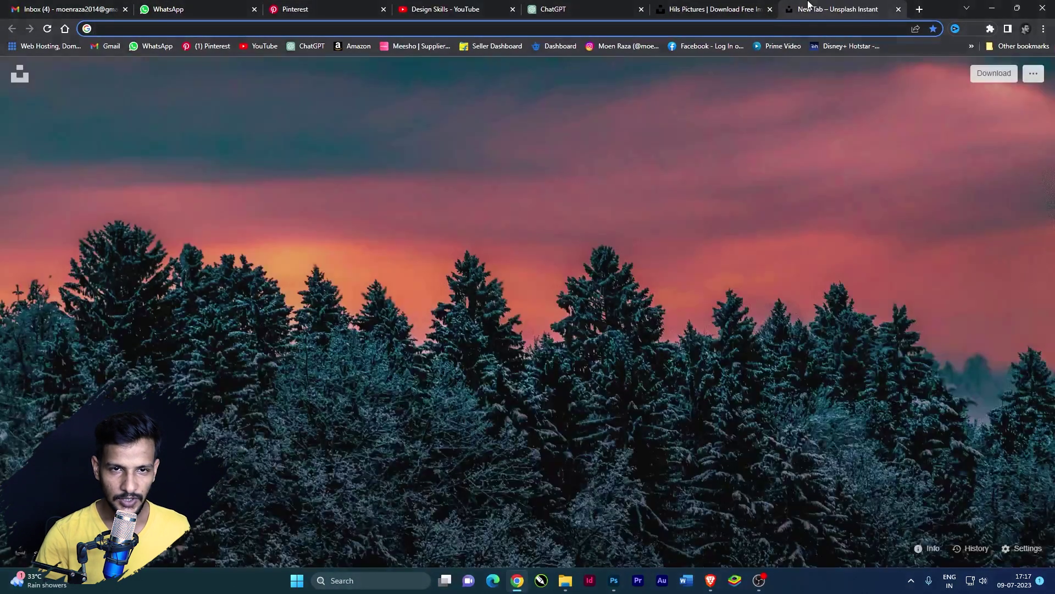
text(black a)
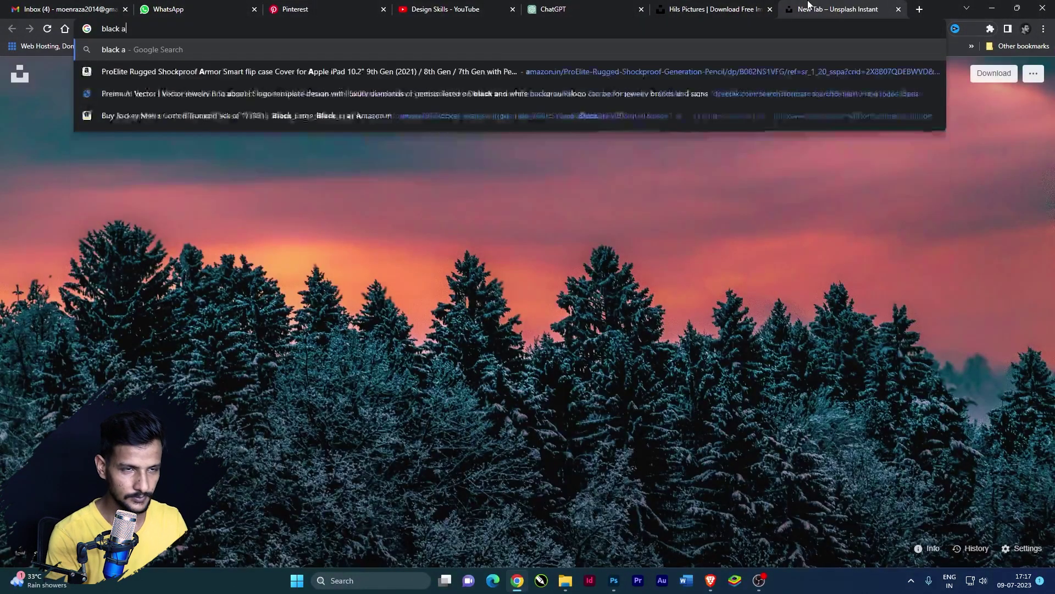
text(nd white logo)
key(Return)
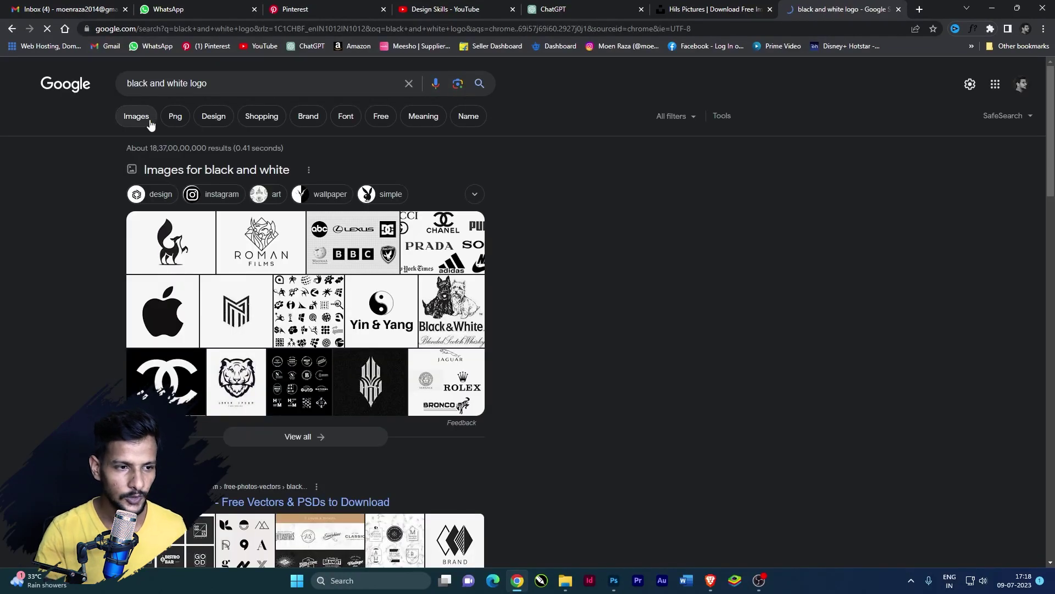
click(149, 120)
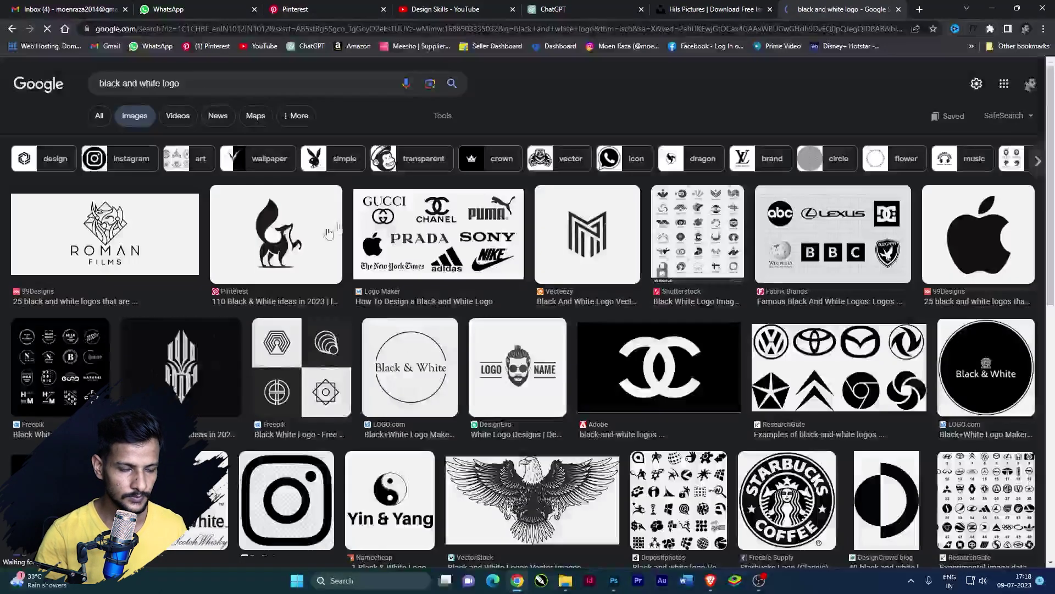
- Open the VectorStock black and white eagle image full size in its own tab and copy the image
click(532, 497)
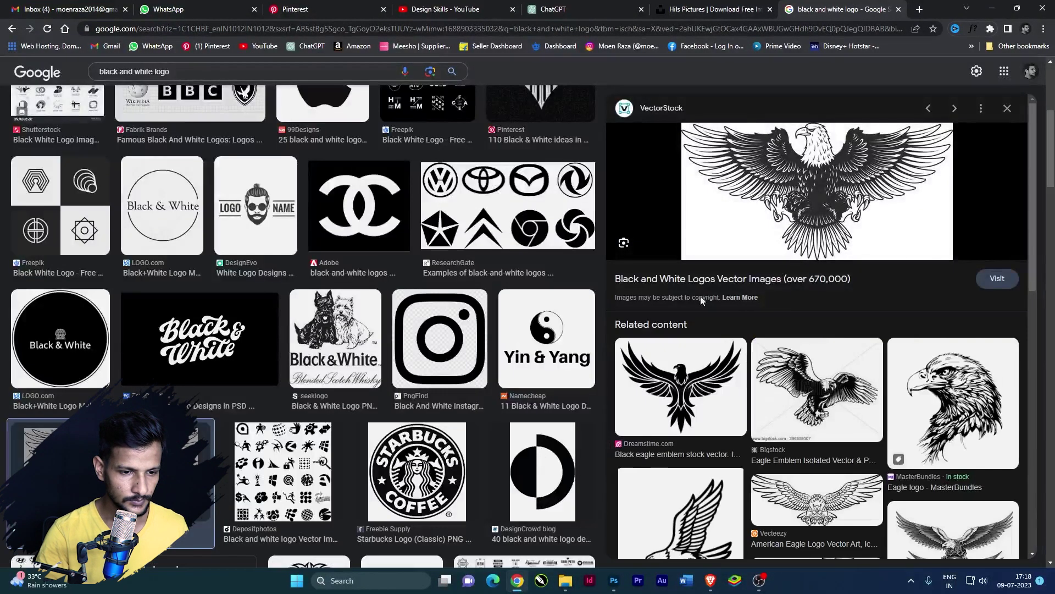
right_click(781, 207)
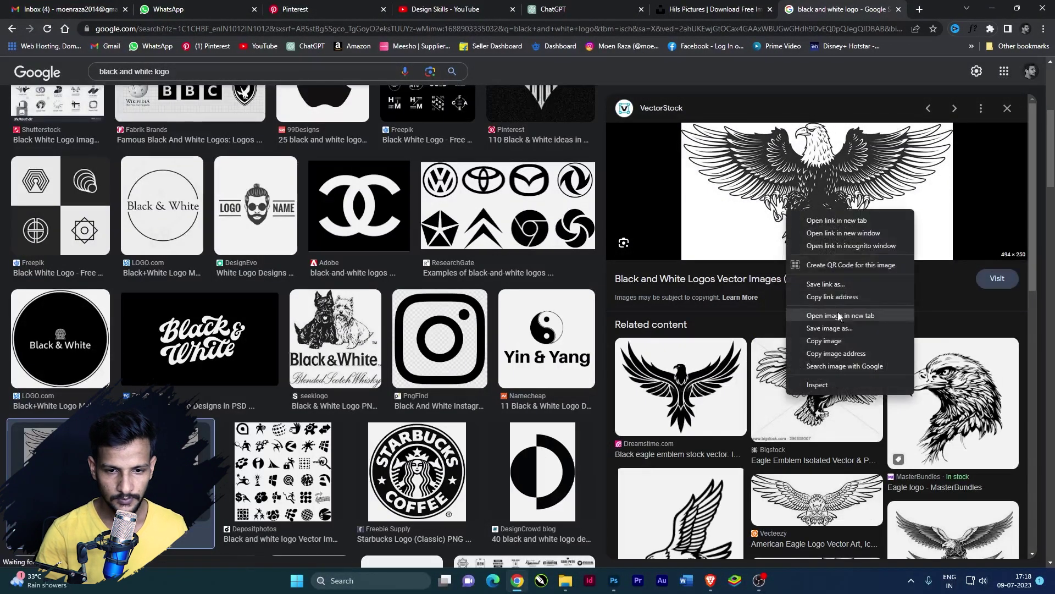
click(841, 317)
click(849, 7)
right_click(608, 298)
click(630, 335)
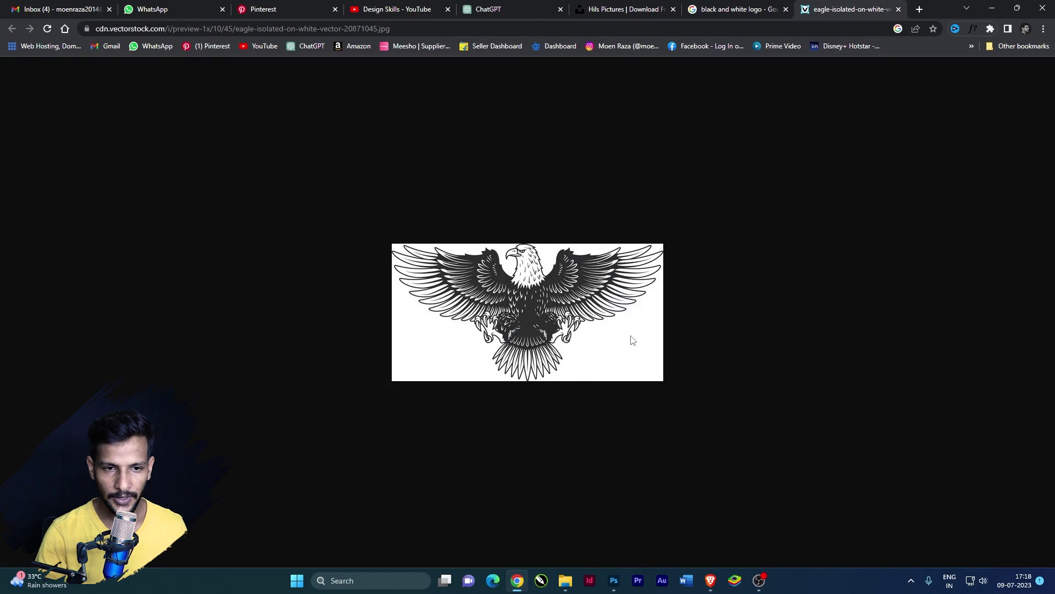
- Return to Photoshop, paste the eagle into the orange document, and enlarge it to about 2530 × 1280 px
click(993, 8)
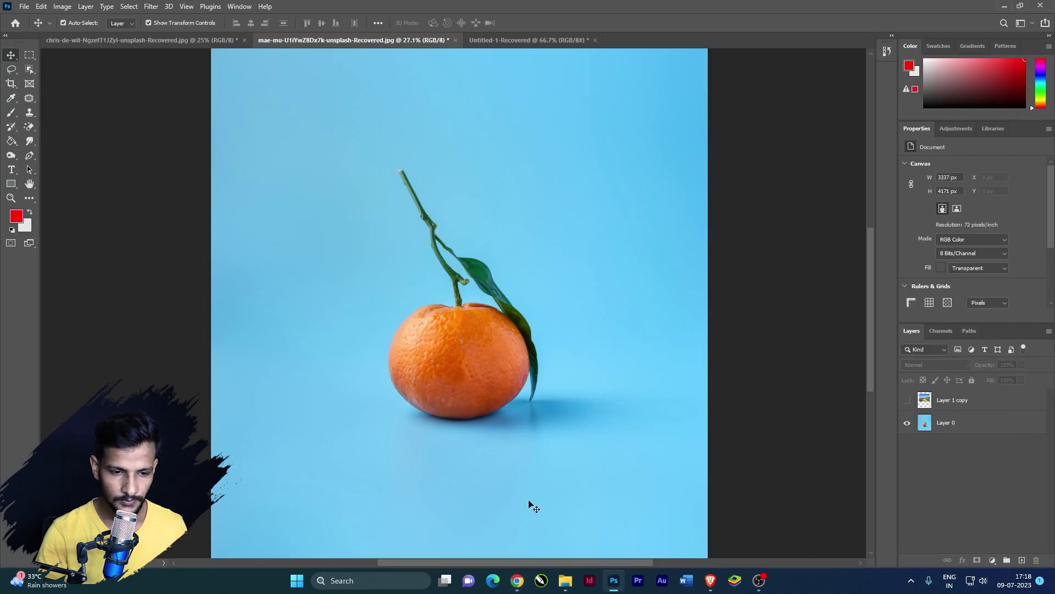
key(ctrl+v)
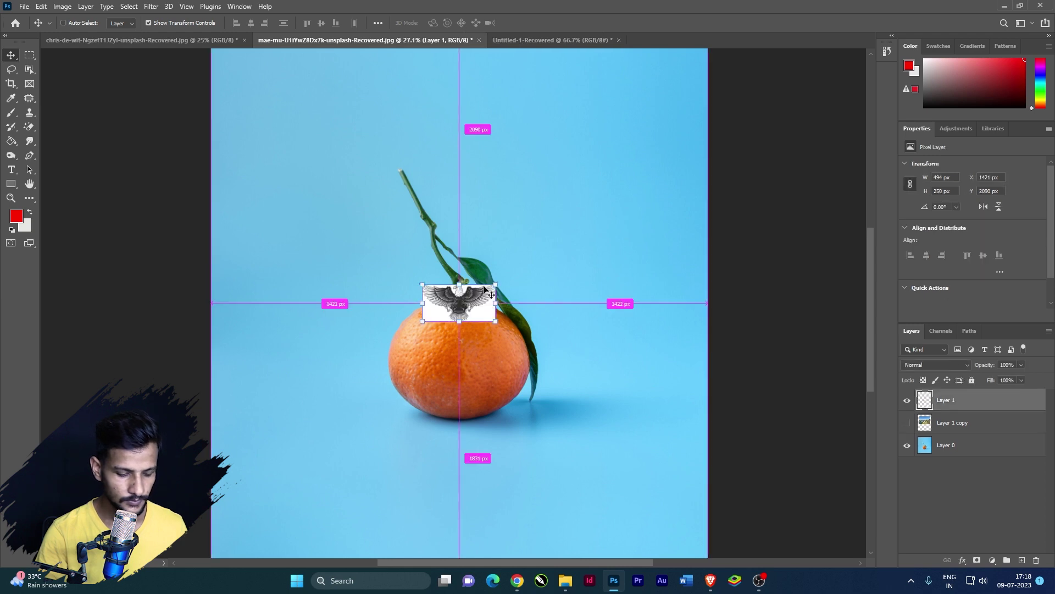
drag(495, 284, 633, 177)
key(Return)
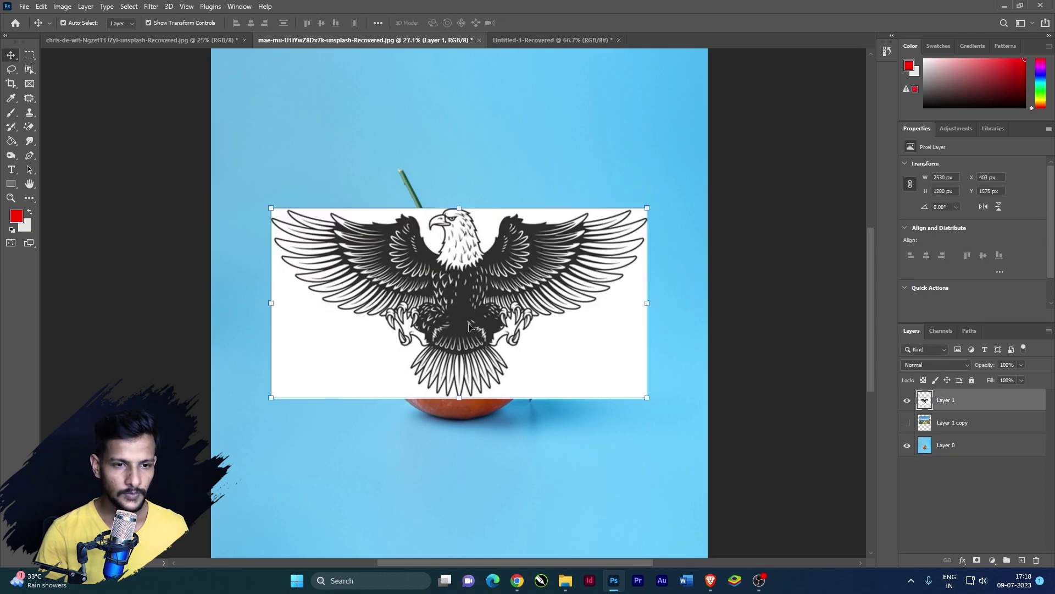
scroll(629, 261, right, 1)
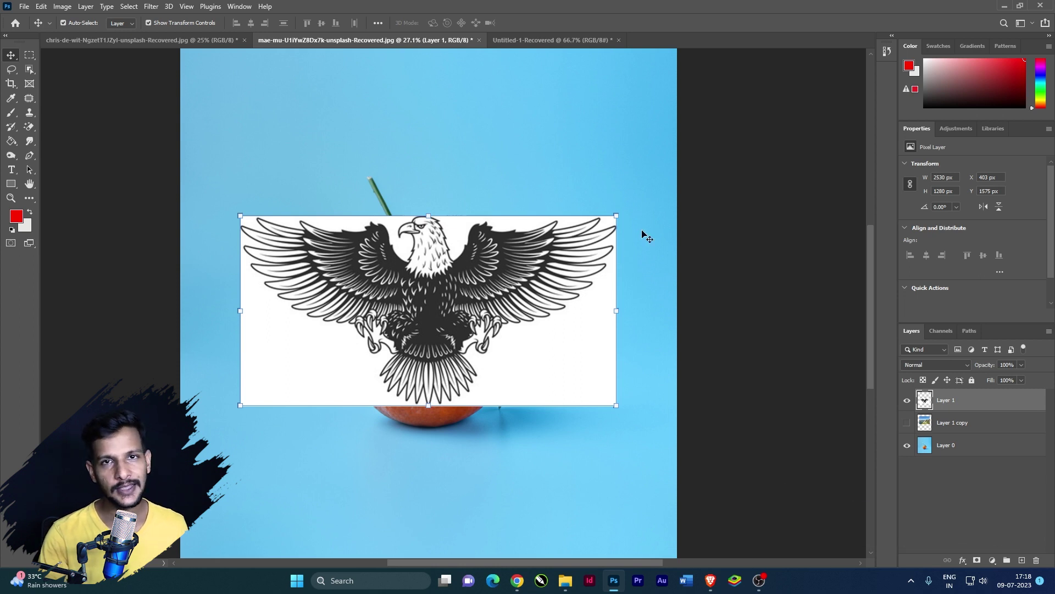
- Try Darken on the eagle layer with the eagle moved to about X 743 px, Y 743 px, and undo both changes
click(938, 364)
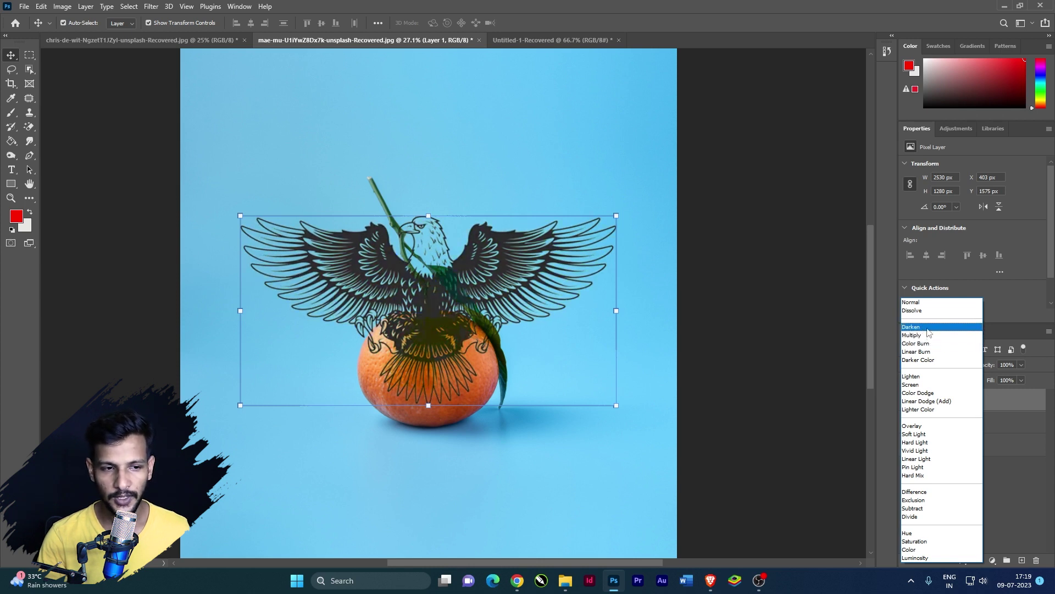
click(927, 329)
drag(536, 279, 588, 154)
scroll(610, 141, up, 5)
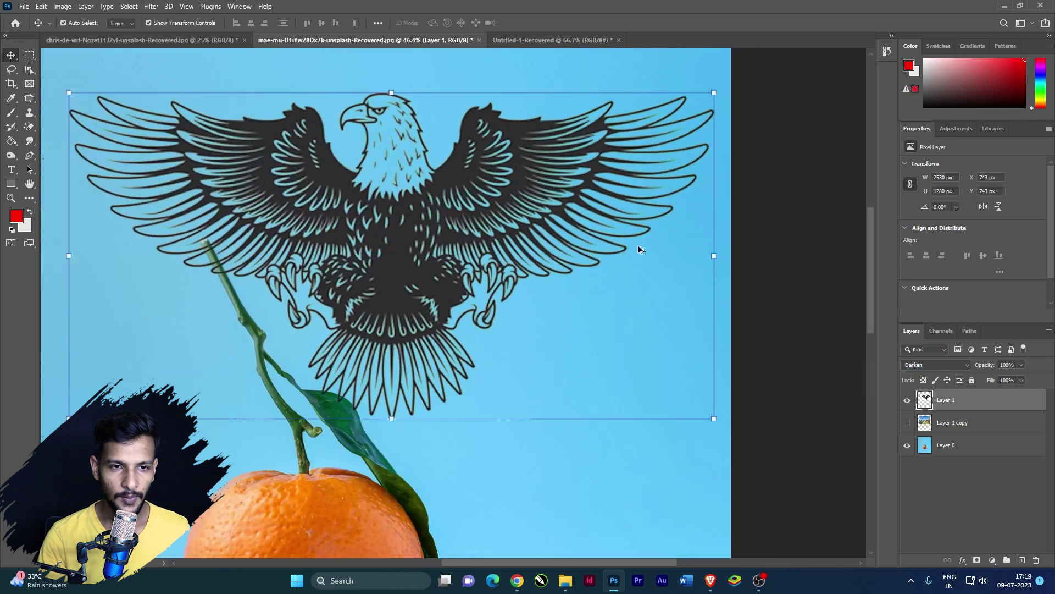
scroll(517, 303, down, 3)
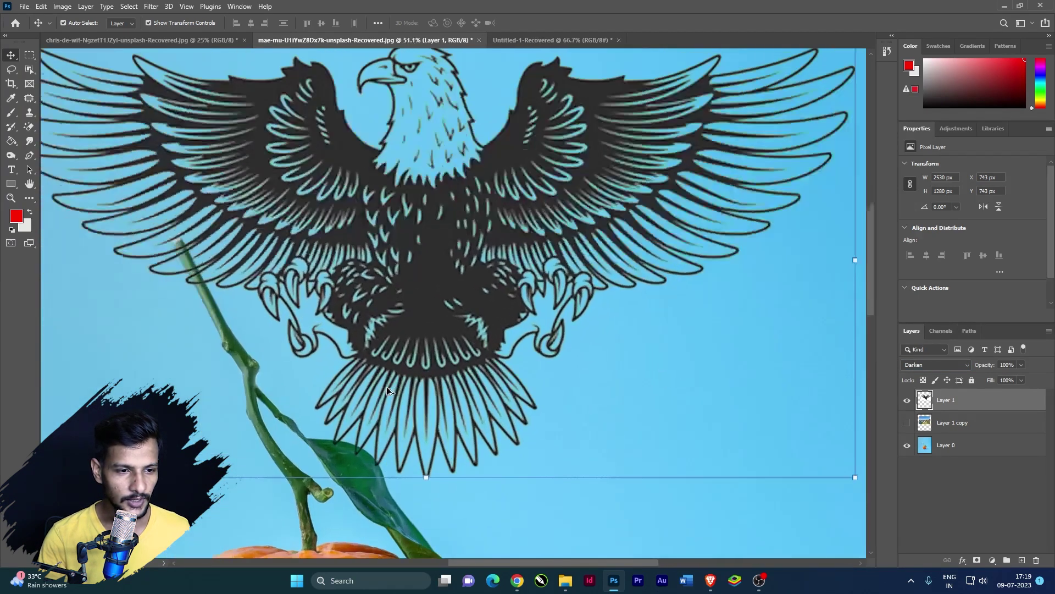
scroll(612, 220, down, 3)
key(ctrl+z)
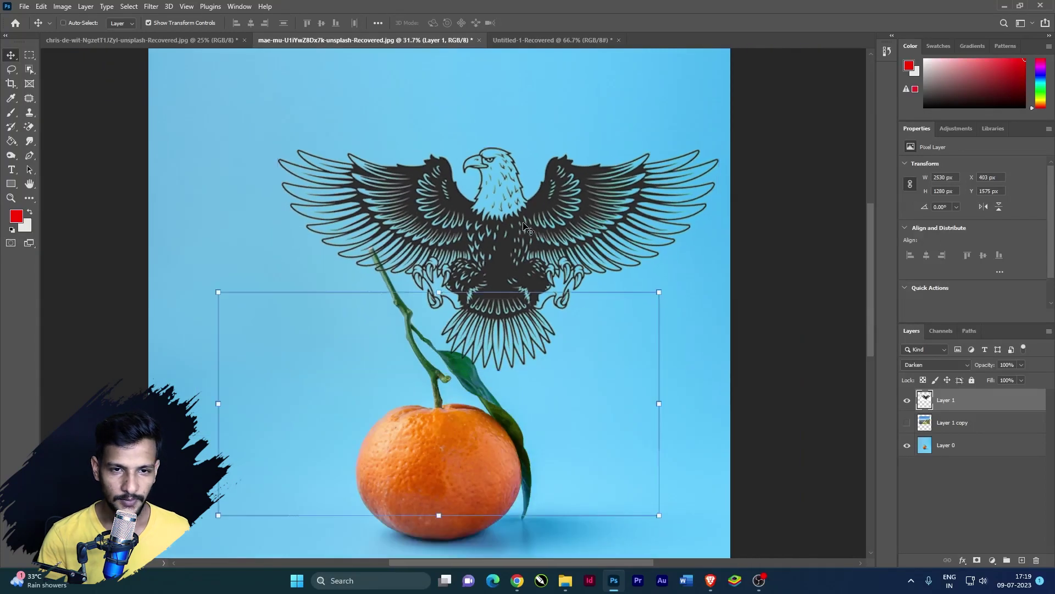
key(ctrl+z)
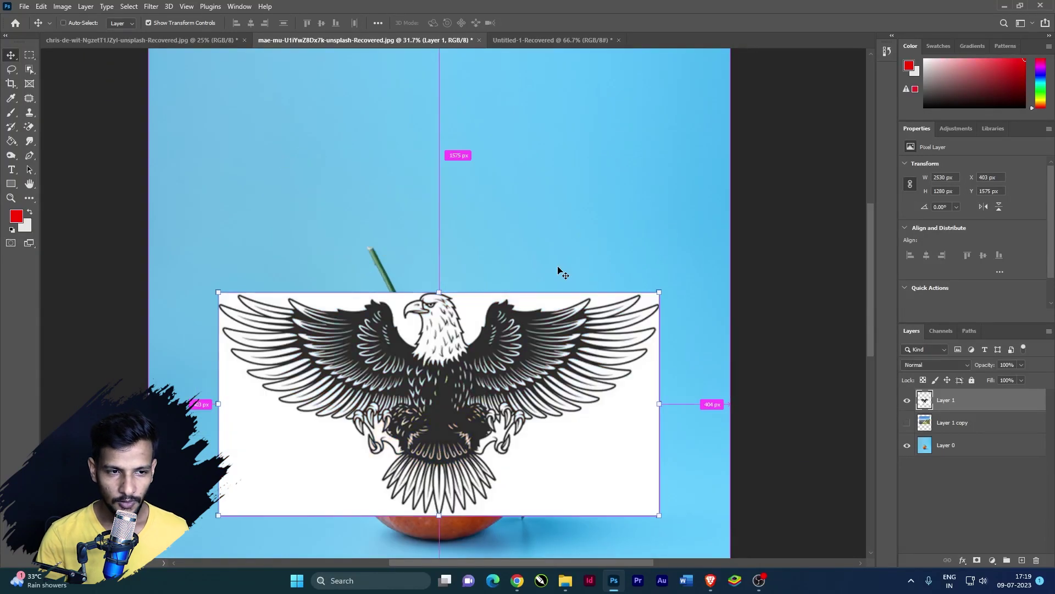
- Set the eagle layer's blend mode to Screen and inspect the eagle over the orange up close
click(928, 365)
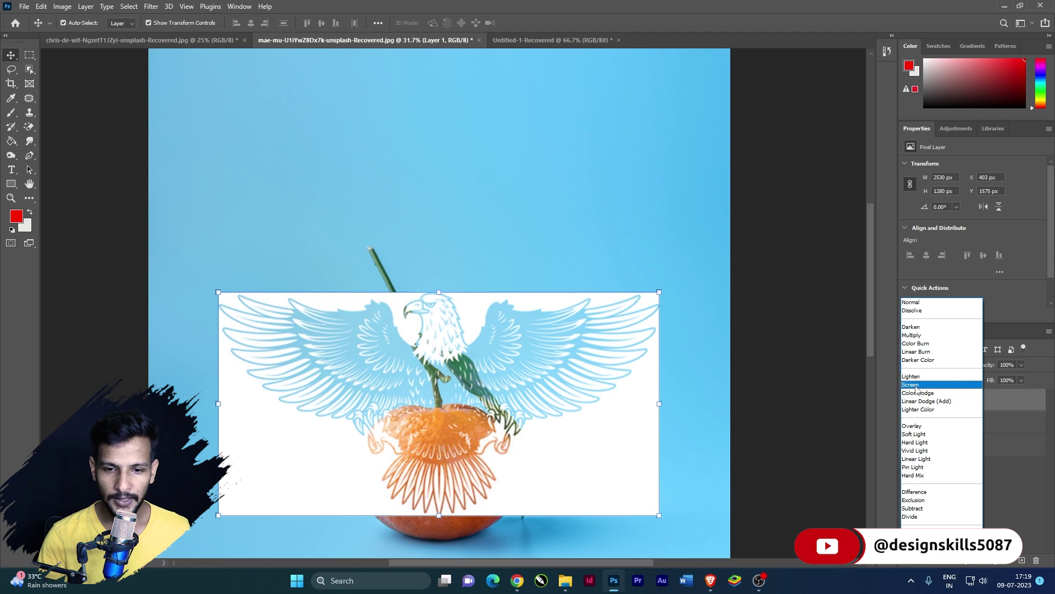
click(917, 385)
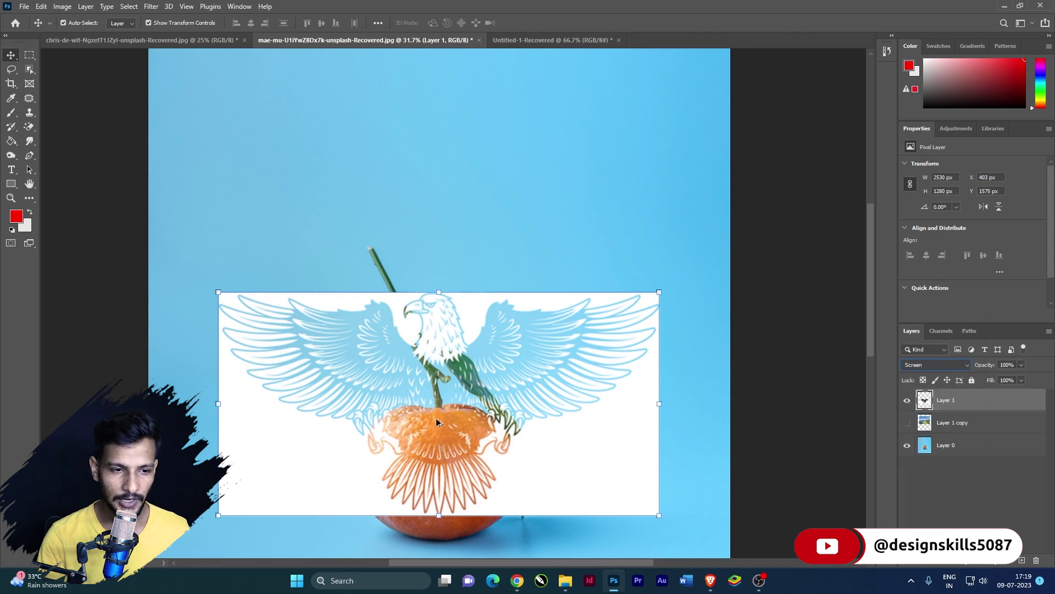
scroll(493, 431, up, 2)
scroll(582, 227, down, 1)
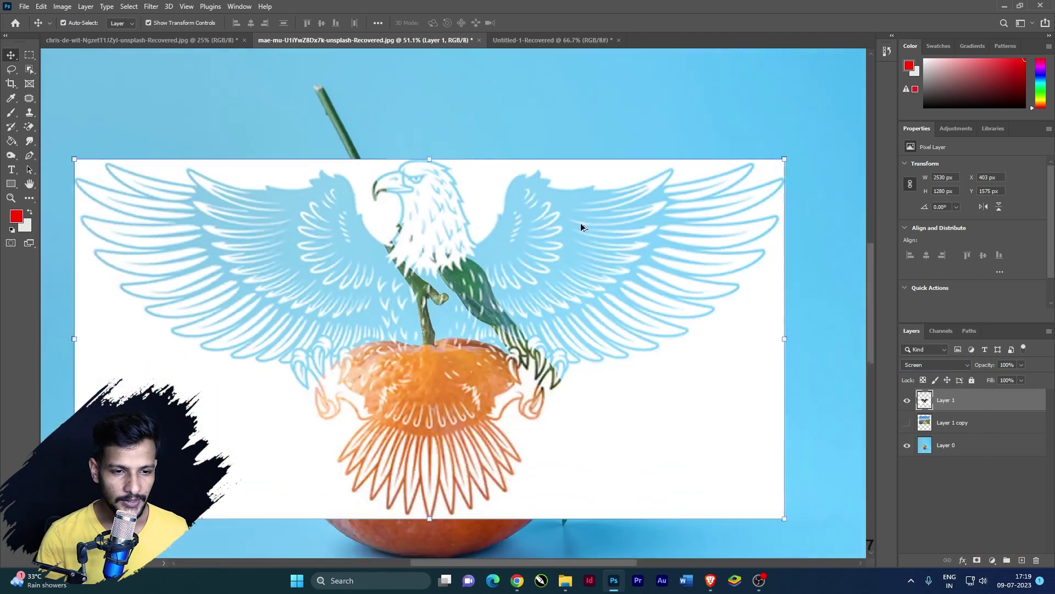
- Move the eagle up above the orange to about X 612 px, Y 496 px
drag(472, 214, 584, 122)
scroll(520, 99, down, 1)
scroll(583, 122, up, 1)
scroll(514, 279, down, 1)
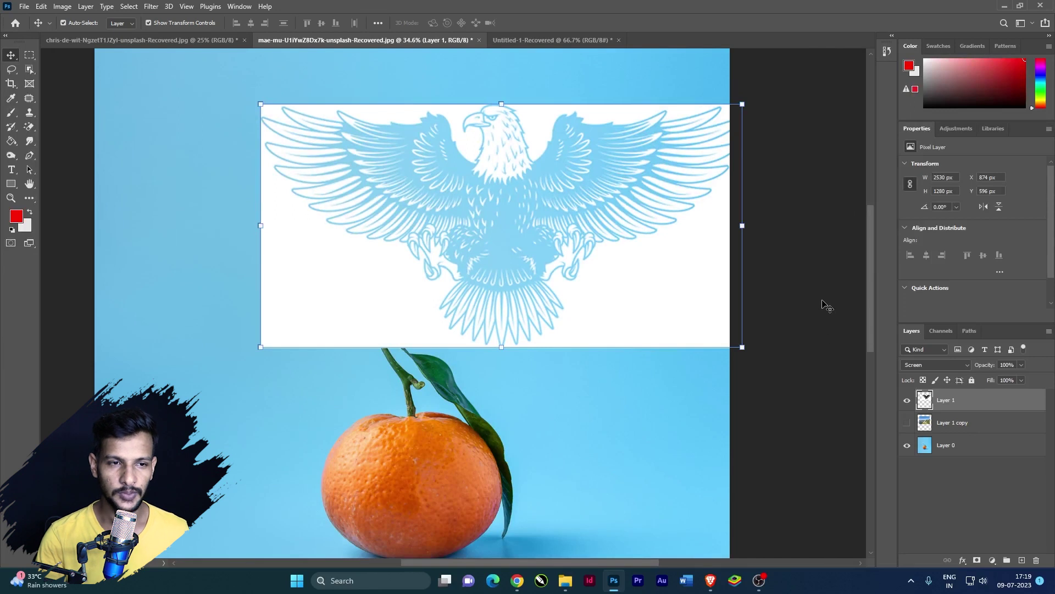
drag(669, 220, 620, 201)
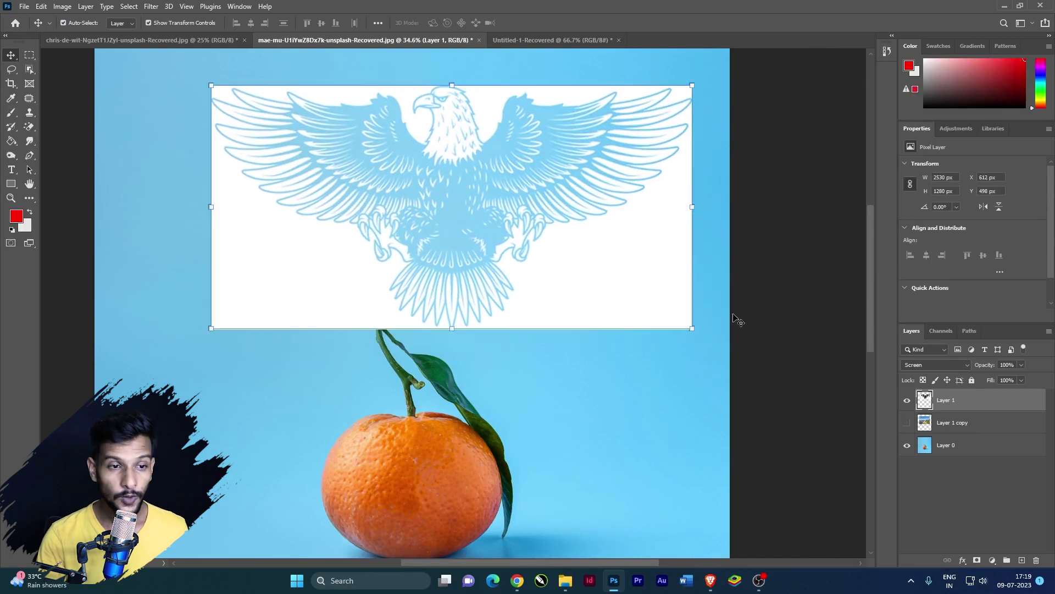
- Preview the blend modes down to Luminosity on the eagle layer without changing it, and delete that layer
click(928, 364)
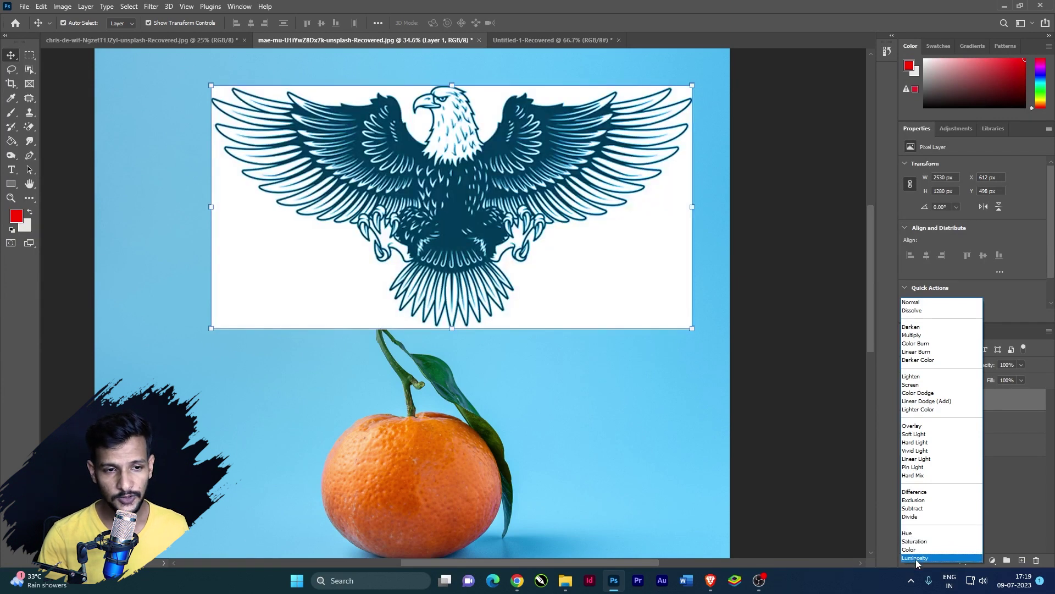
click(668, 447)
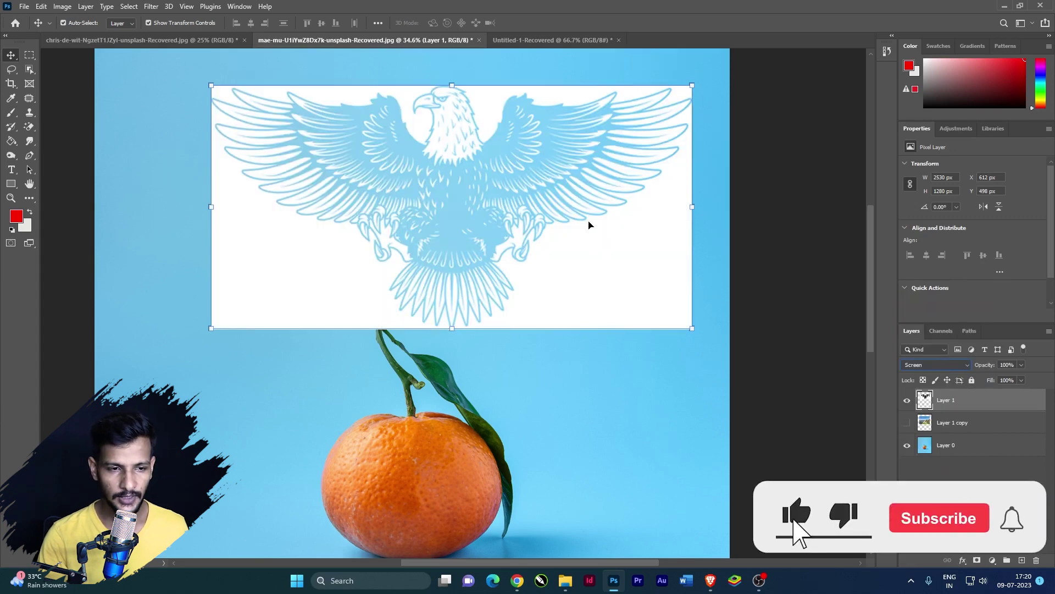
key(Delete)
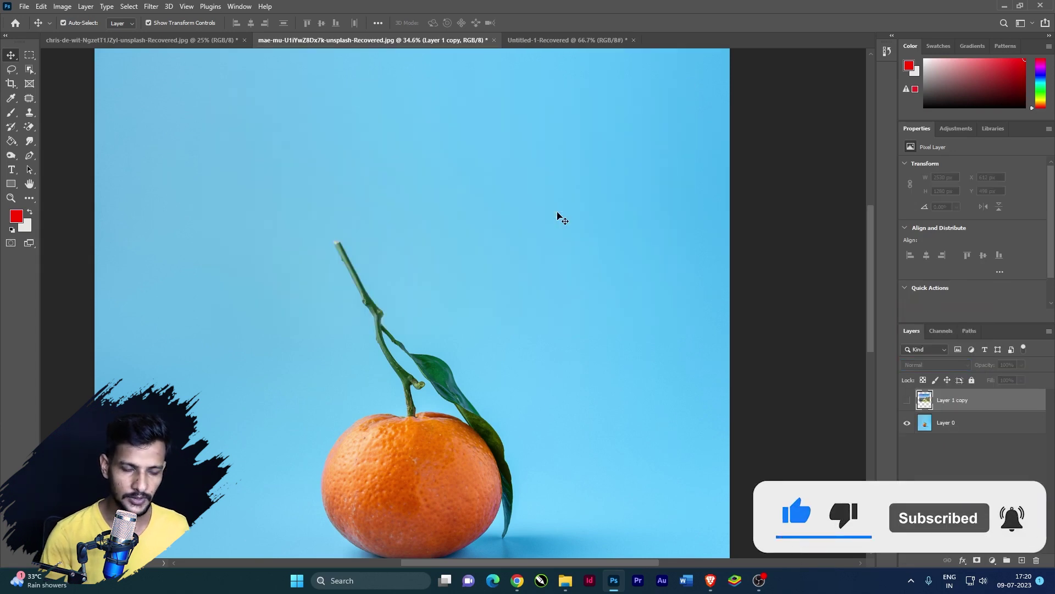
- Select the orange without its stem and leaf using the Quick Selection Tool
scroll(489, 345, down, 2)
scroll(437, 359, up, 5)
scroll(409, 367, up, 2)
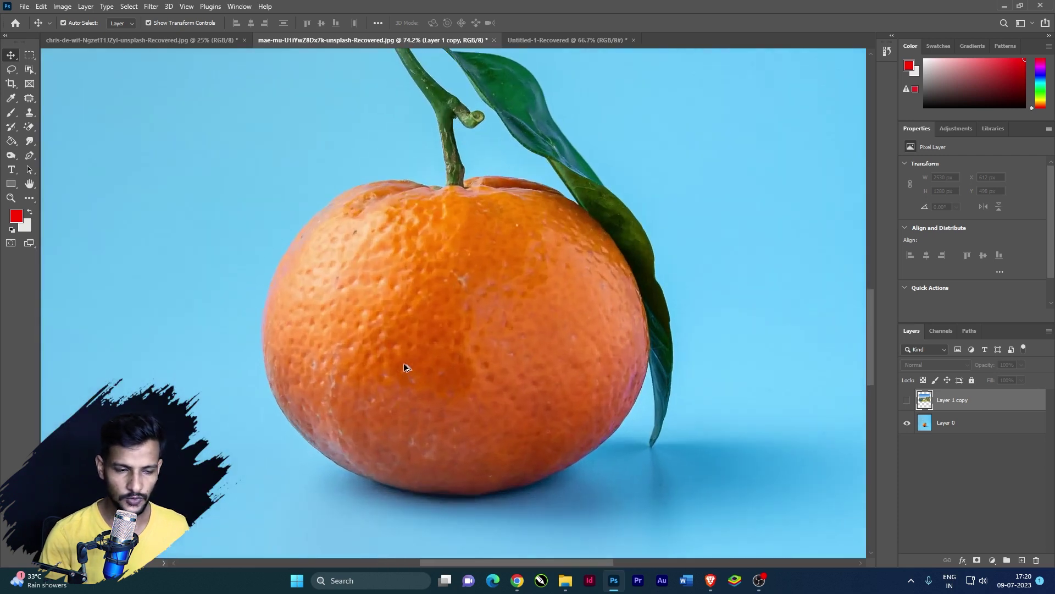
click(29, 69)
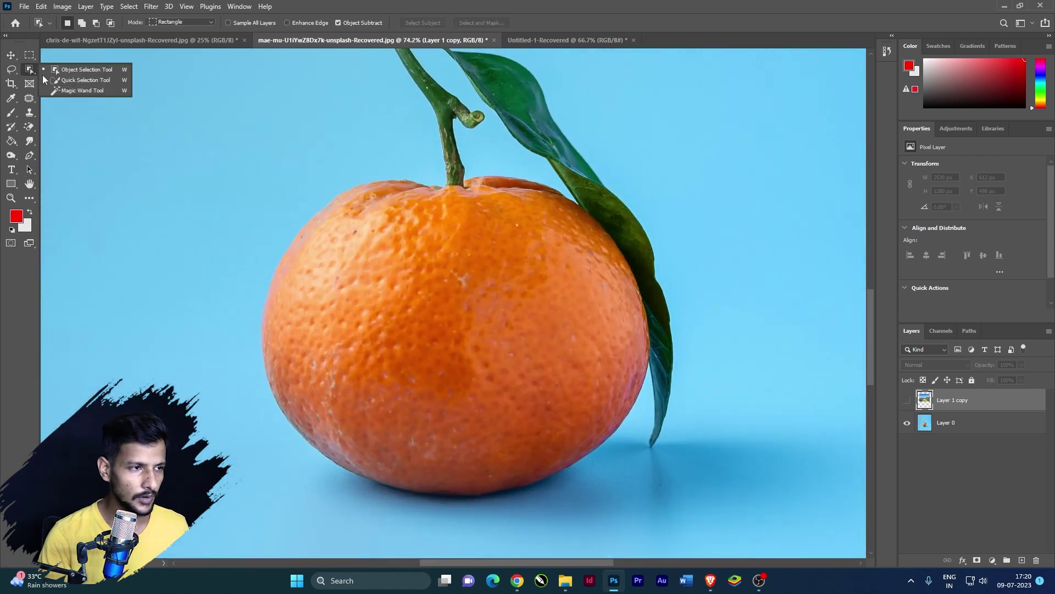
click(55, 80)
mouse_move(336, 211)
mouse_down()
mouse_move(380, 300)
mouse_move(489, 330)
mouse_move(538, 324)
mouse_move(486, 330)
mouse_move(488, 358)
mouse_up()
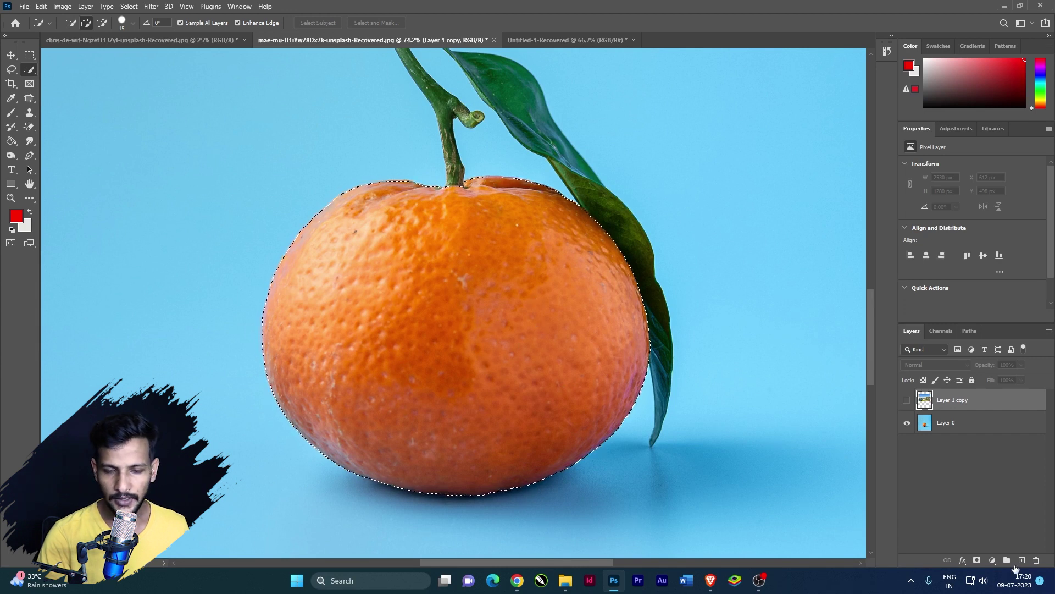
- Add an empty layer directly above Layer 0, leaving the landscape layer above it hidden
click(1037, 560)
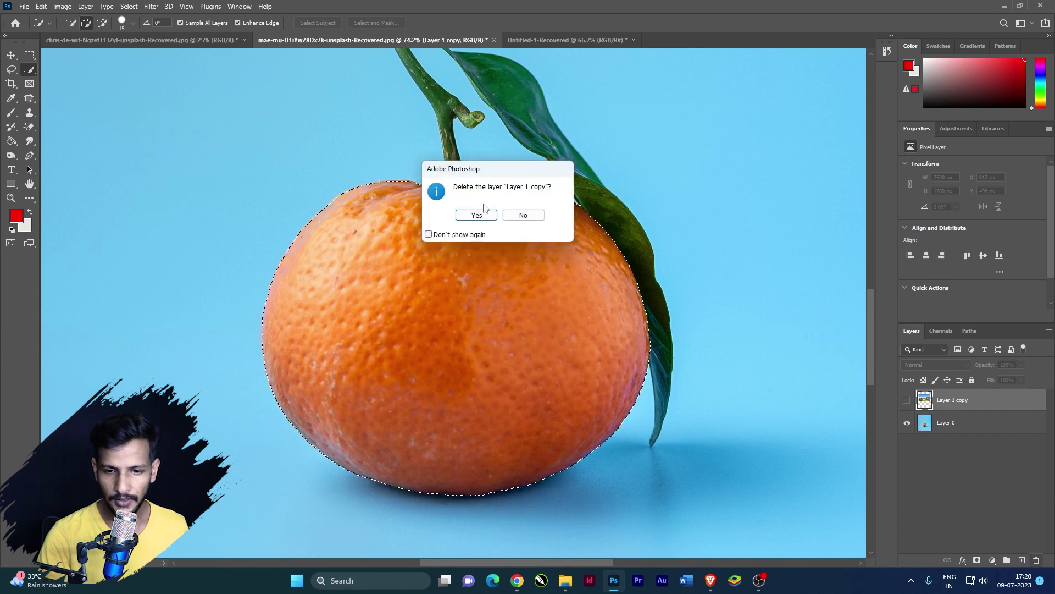
click(523, 215)
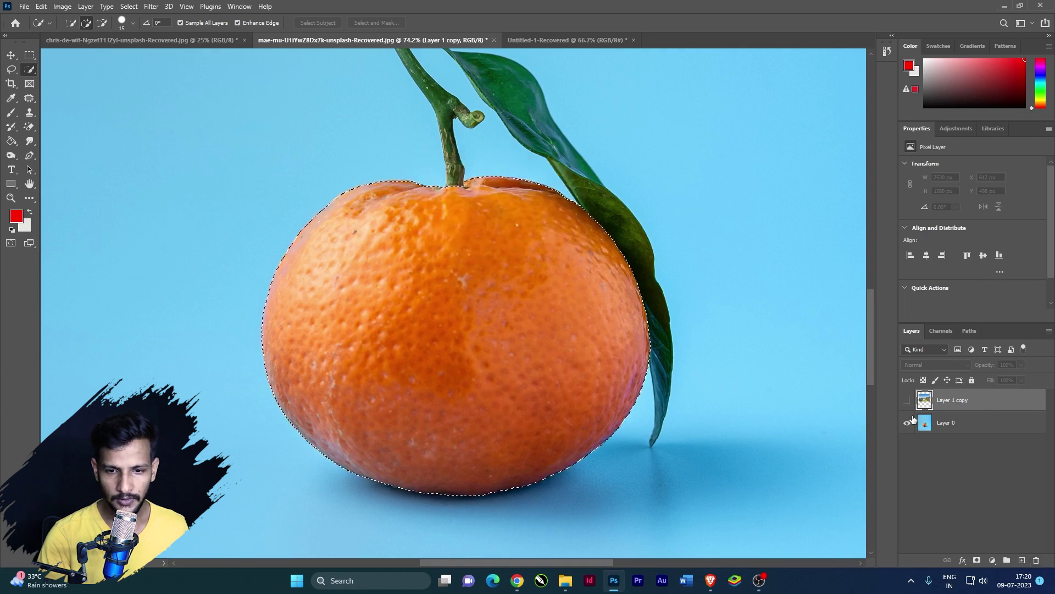
click(939, 422)
click(907, 401)
click(1022, 559)
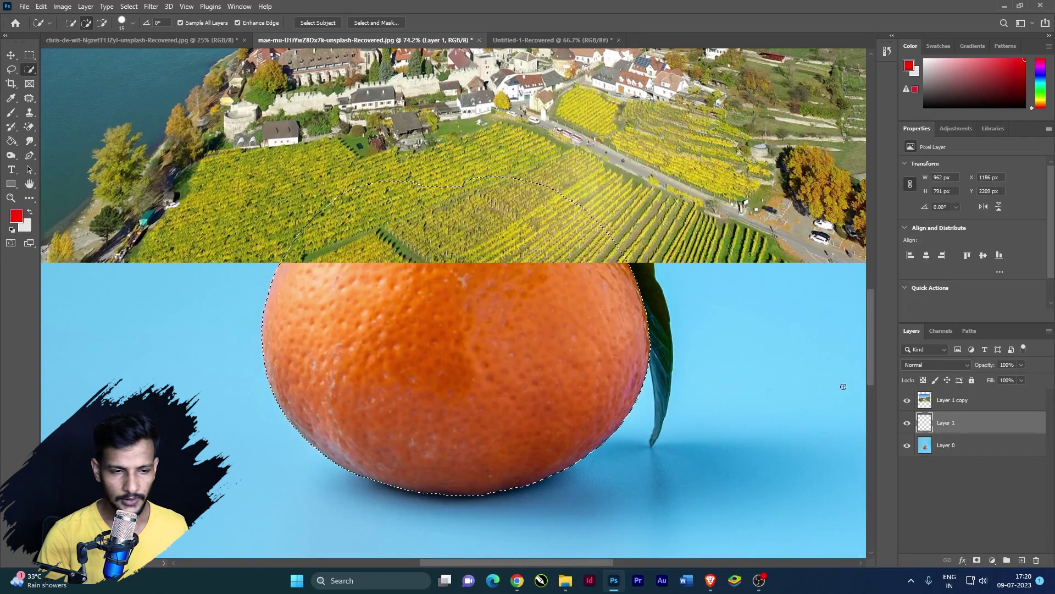
click(907, 400)
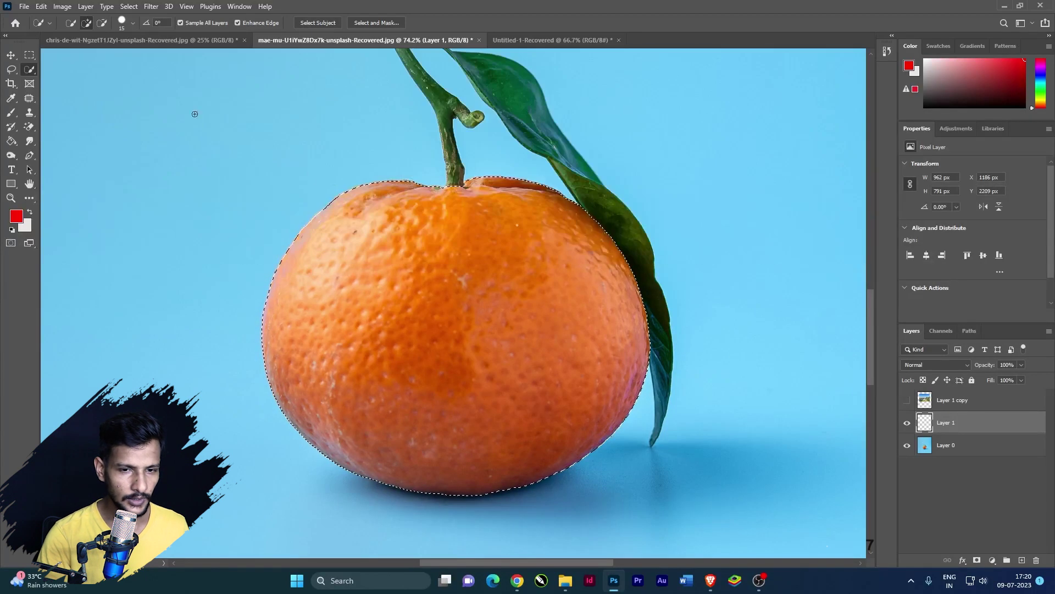
- Set the background color to dark green 00650c, fill the orange-shaped selection on the new layer with it, and deselect
click(10, 55)
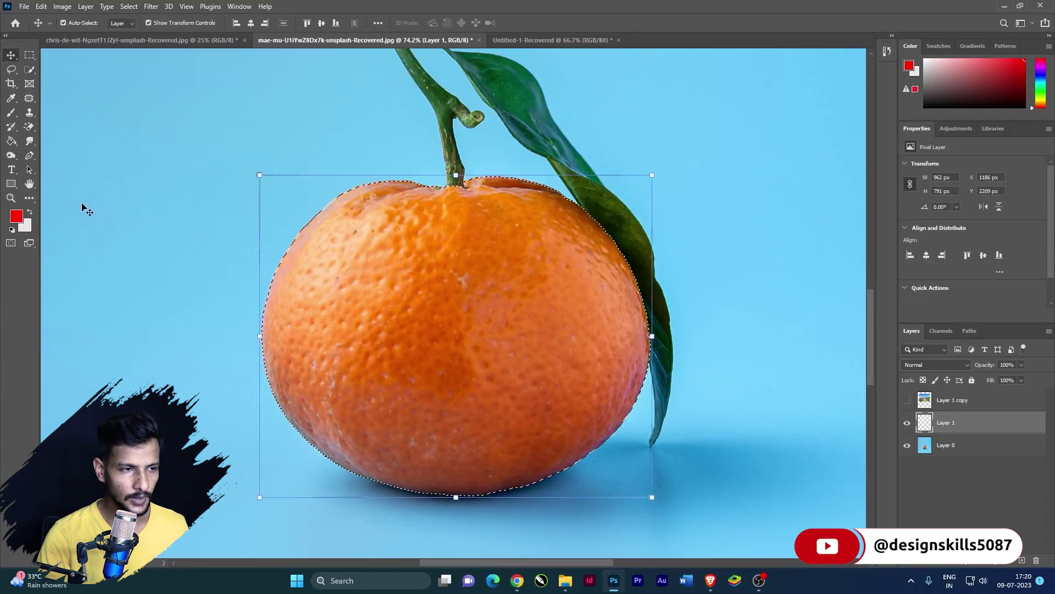
key(ctrl+BackSpace)
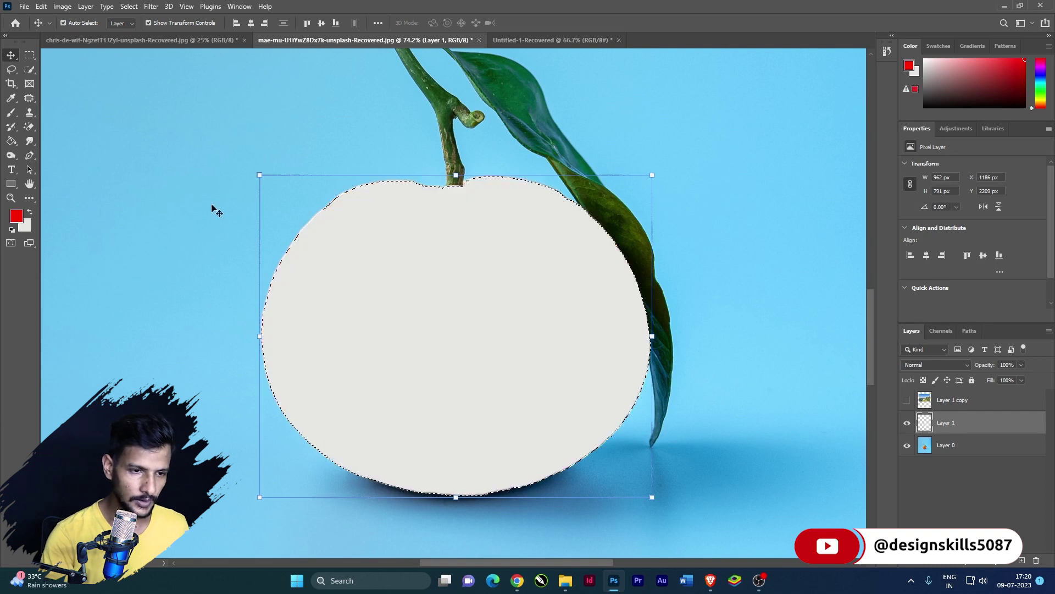
click(28, 226)
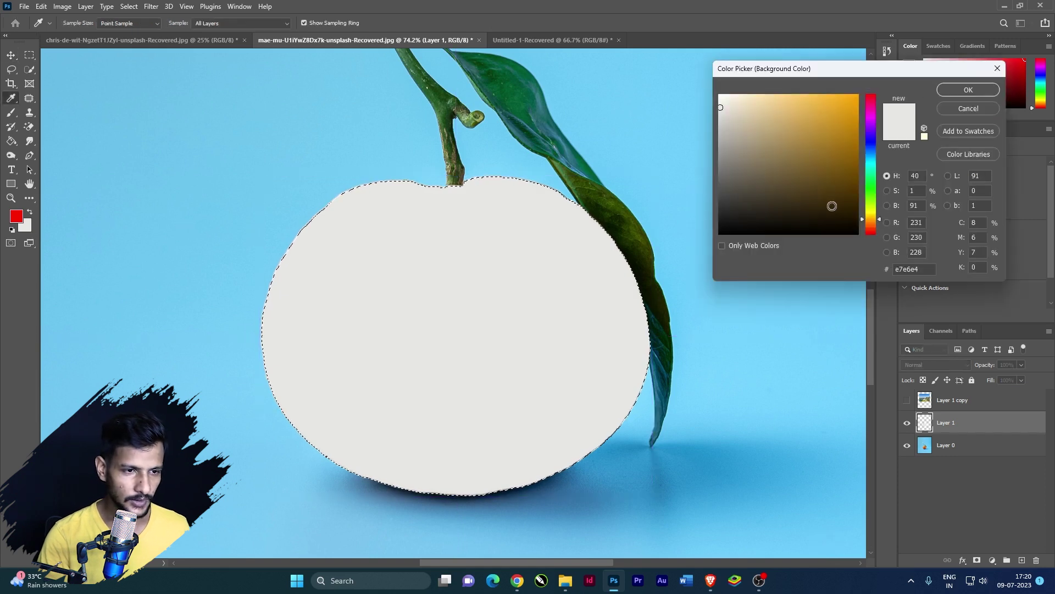
click(857, 154)
click(871, 186)
click(859, 179)
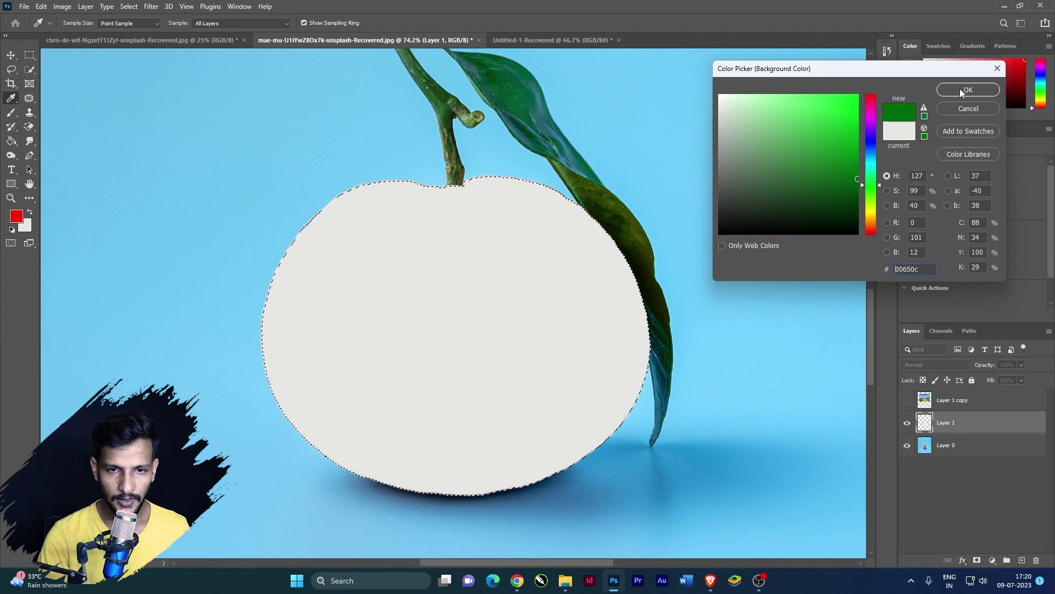
click(968, 90)
key(v)
key(ctrl+BackSpace)
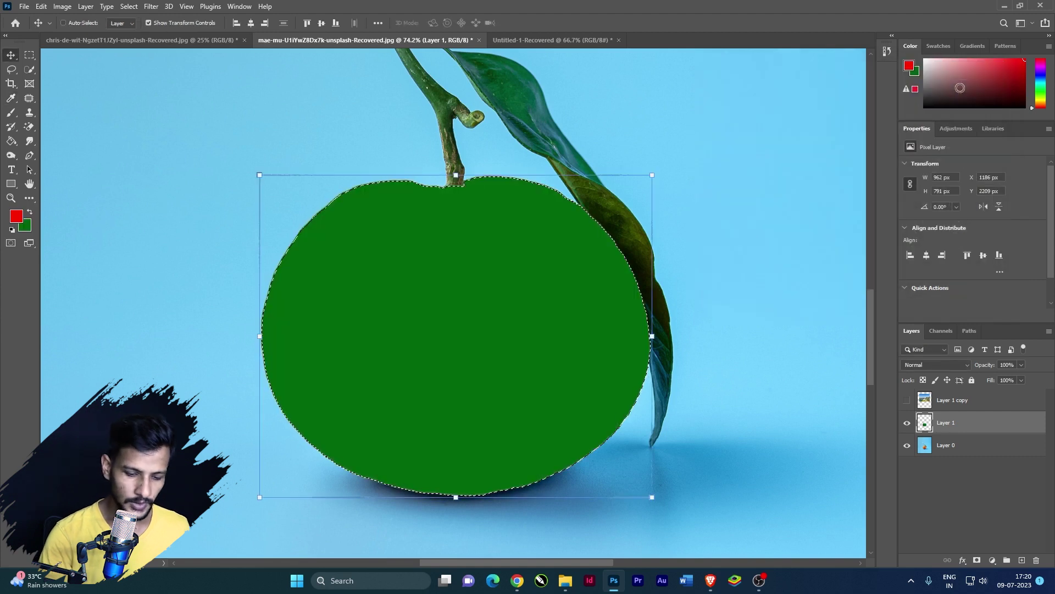
key(ctrl+d)
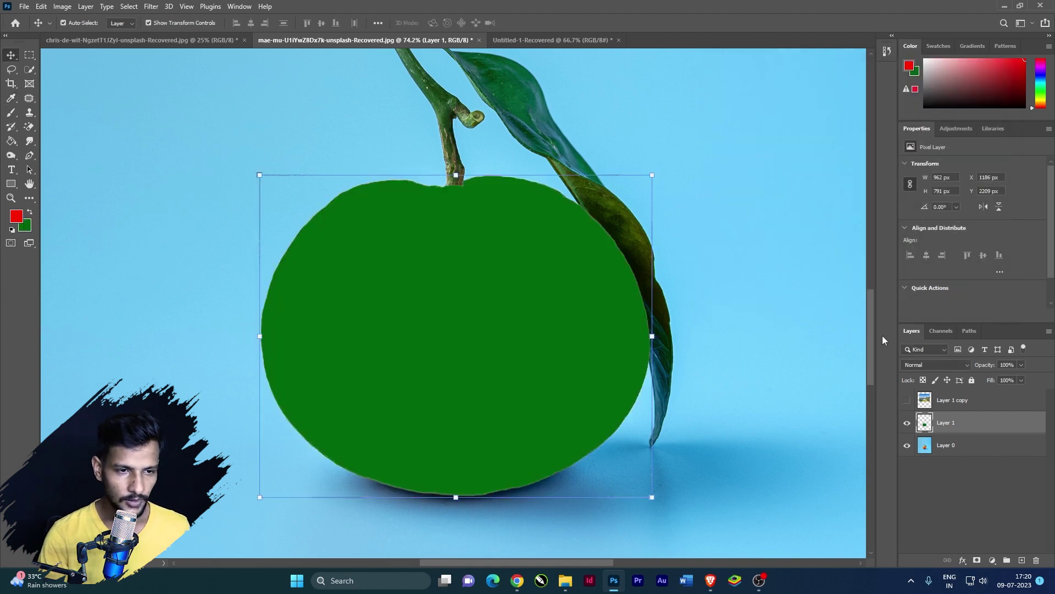
- Try the Multiply blend mode at 83% opacity on the green layer, and return it to Normal at 100%
click(930, 366)
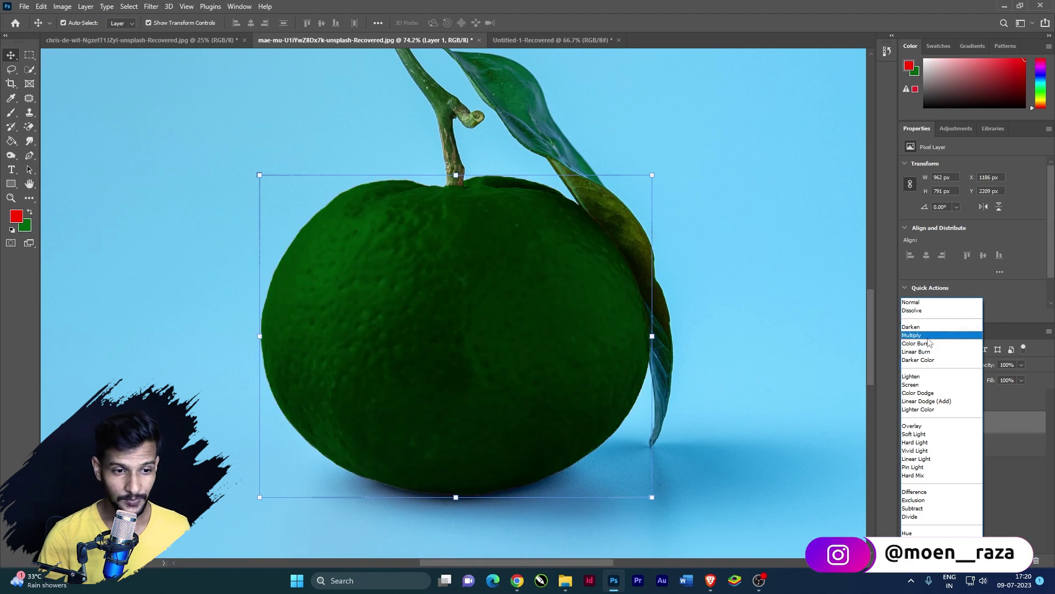
click(928, 337)
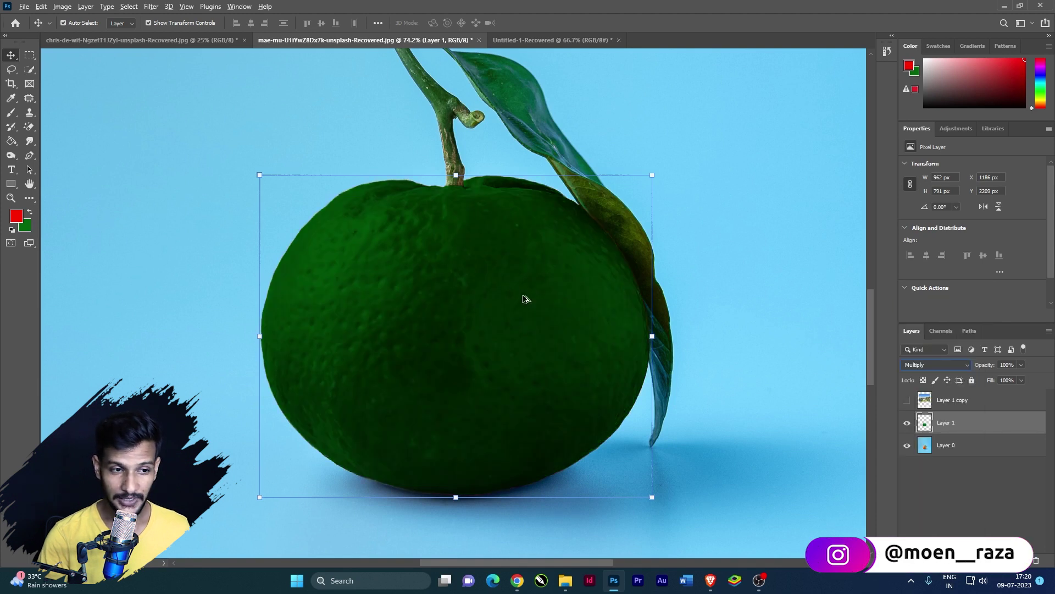
click(724, 184)
scroll(429, 348, down, 2)
scroll(465, 321, up, 1)
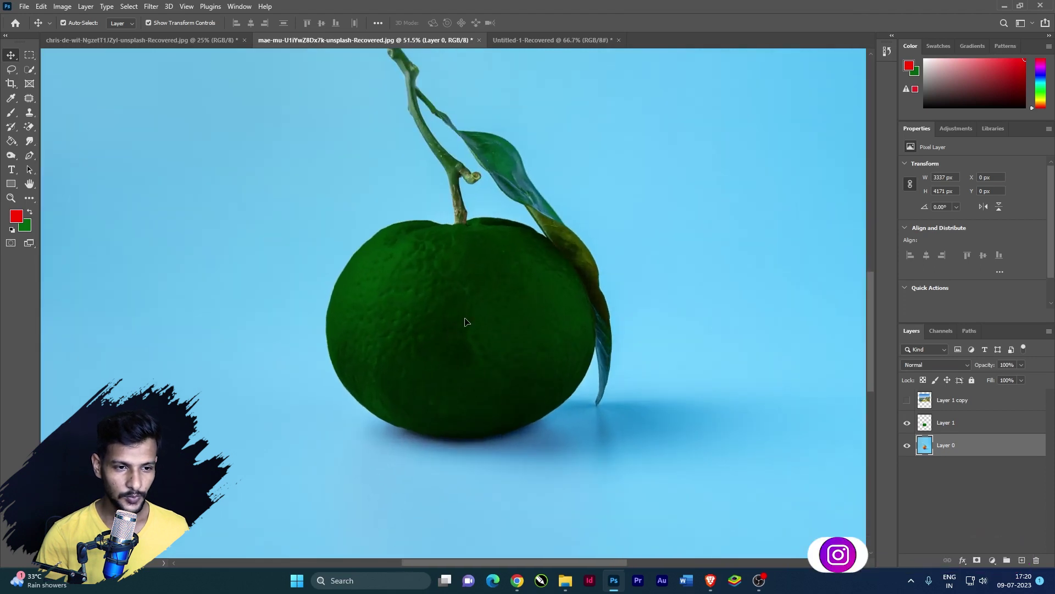
click(465, 322)
drag(1008, 376, 1013, 378)
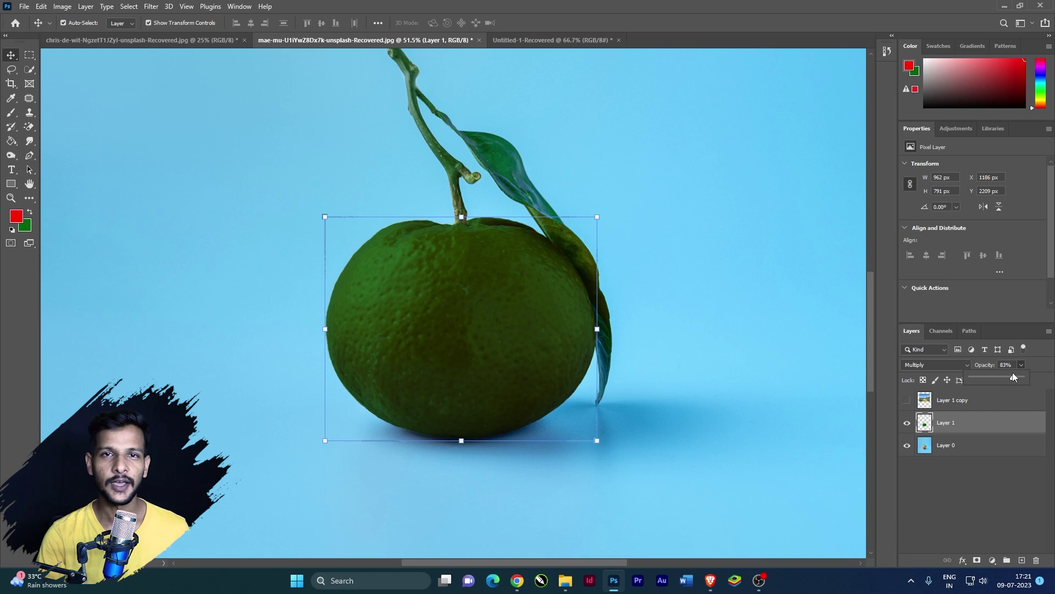
click(976, 429)
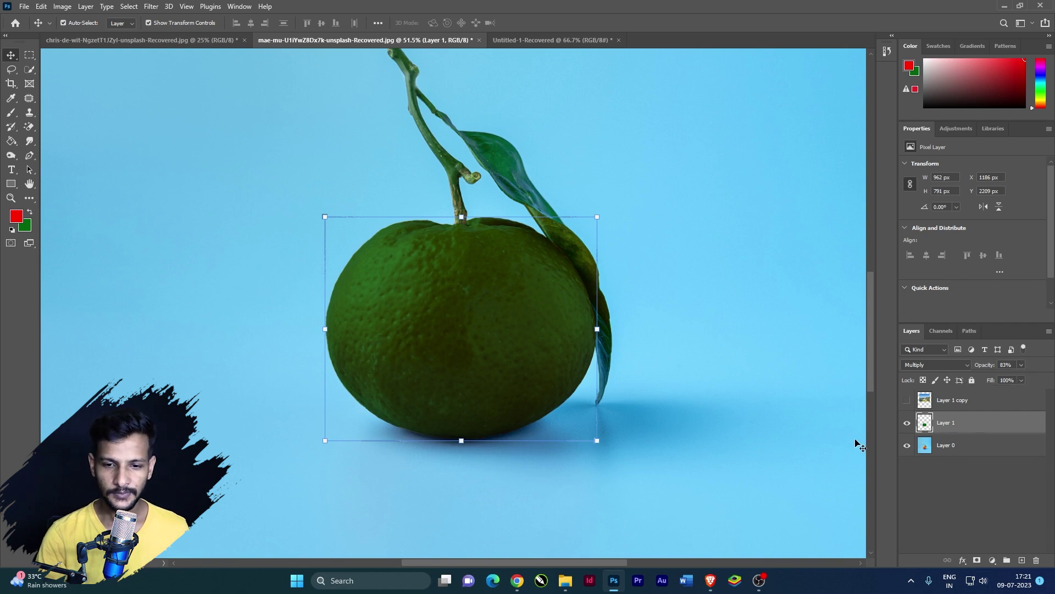
key(shift+alt+n)
key(0)
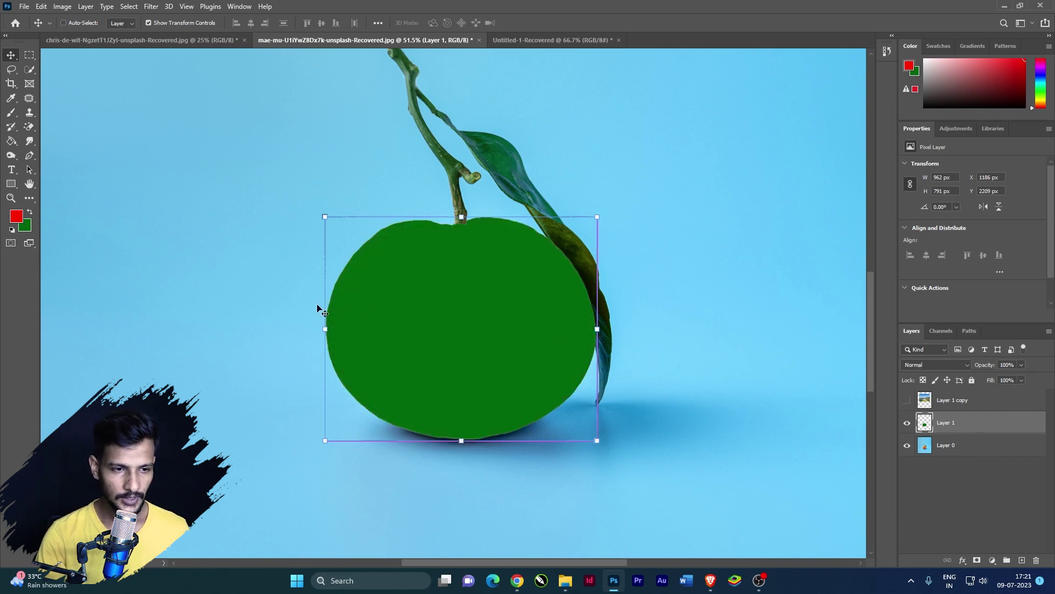
- Set the background color to pinkish red ff0741
click(24, 226)
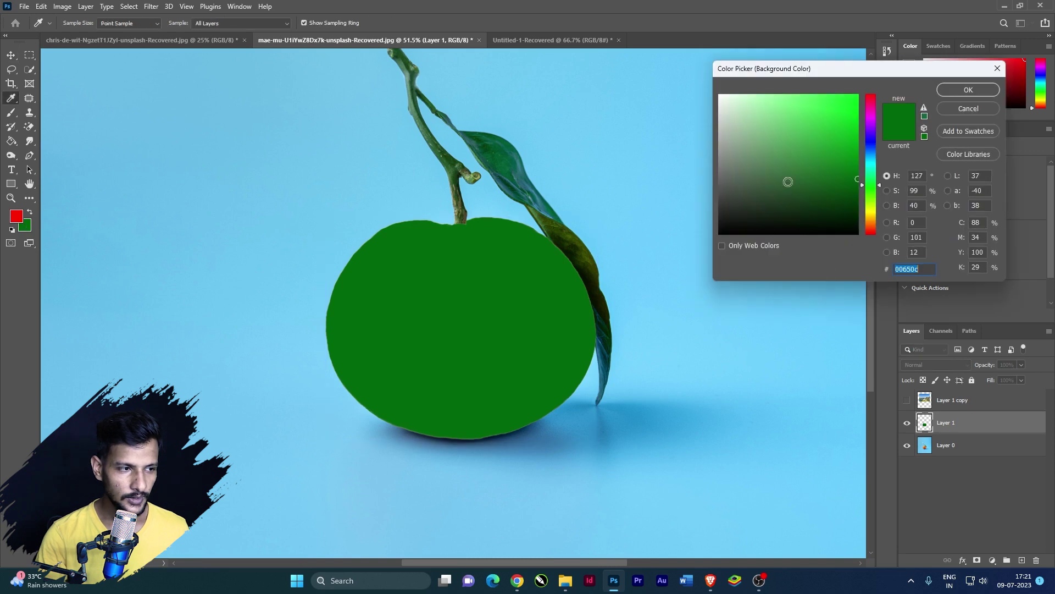
drag(869, 113, 870, 100)
click(854, 88)
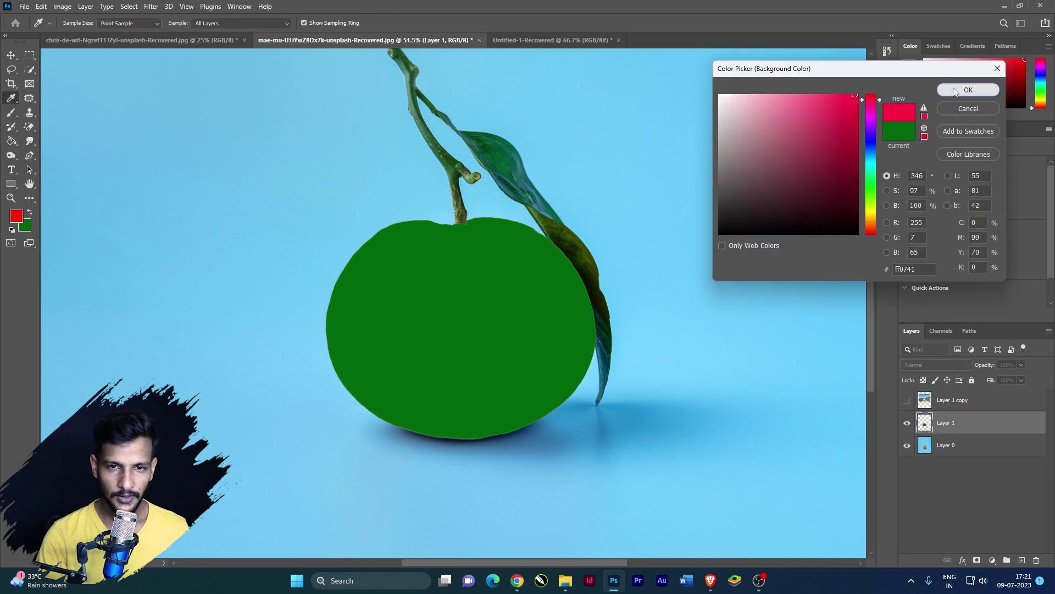
click(968, 89)
- Try filling the green layer with the red background color without a selection, and undo the fill
key(ctrl)
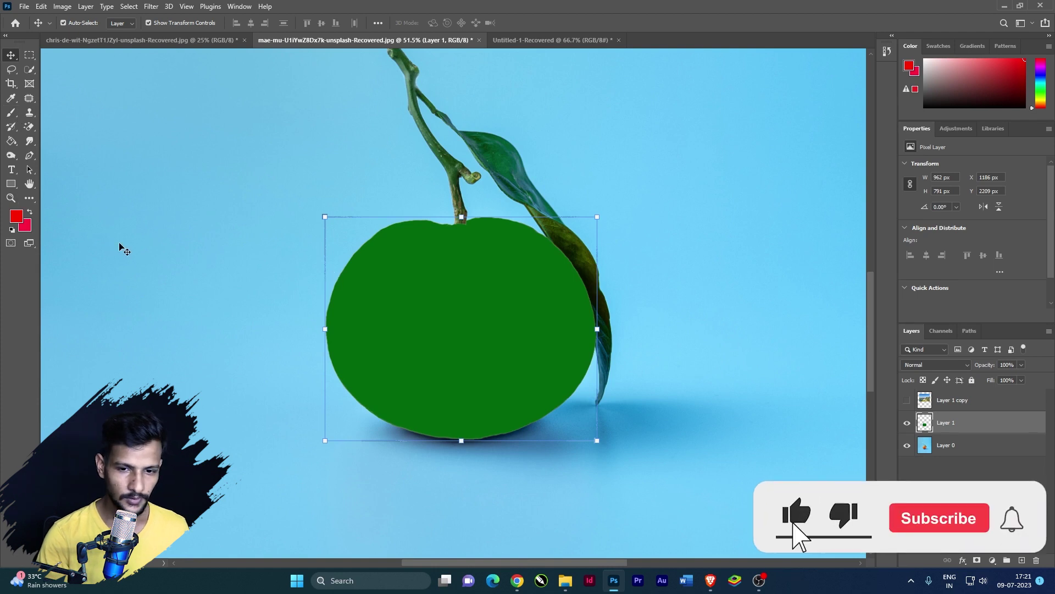
key(ctrl+BackSpace)
key(z)
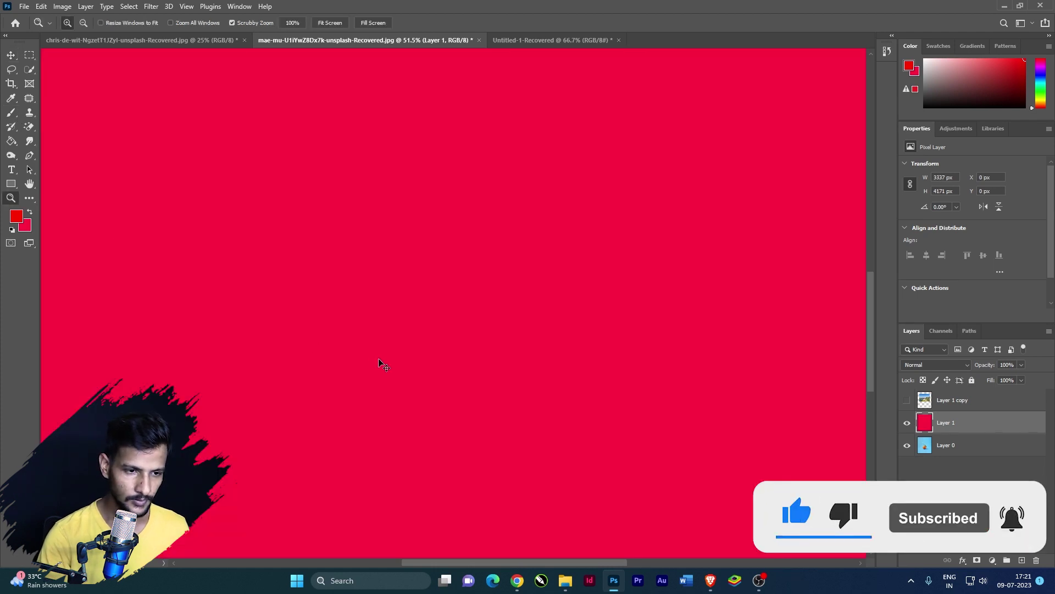
key(ctrl+z)
- Load the green shape of Layer 1 as a selection, fill it with the red background color, and deselect
click(497, 300)
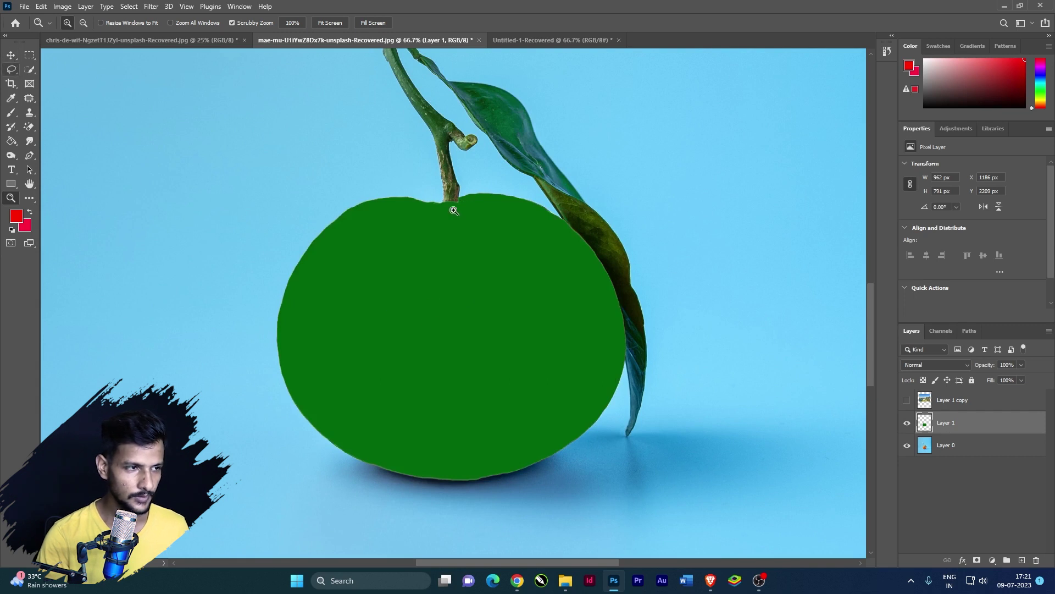
ctrl+click(926, 422)
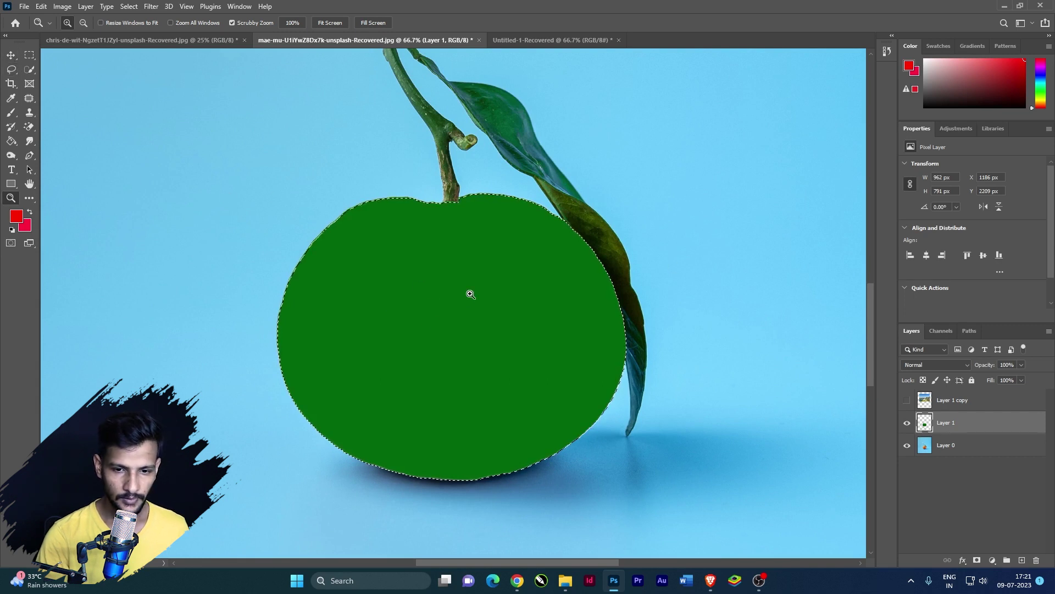
key(ctrl+BackSpace)
key(ctrl+d)
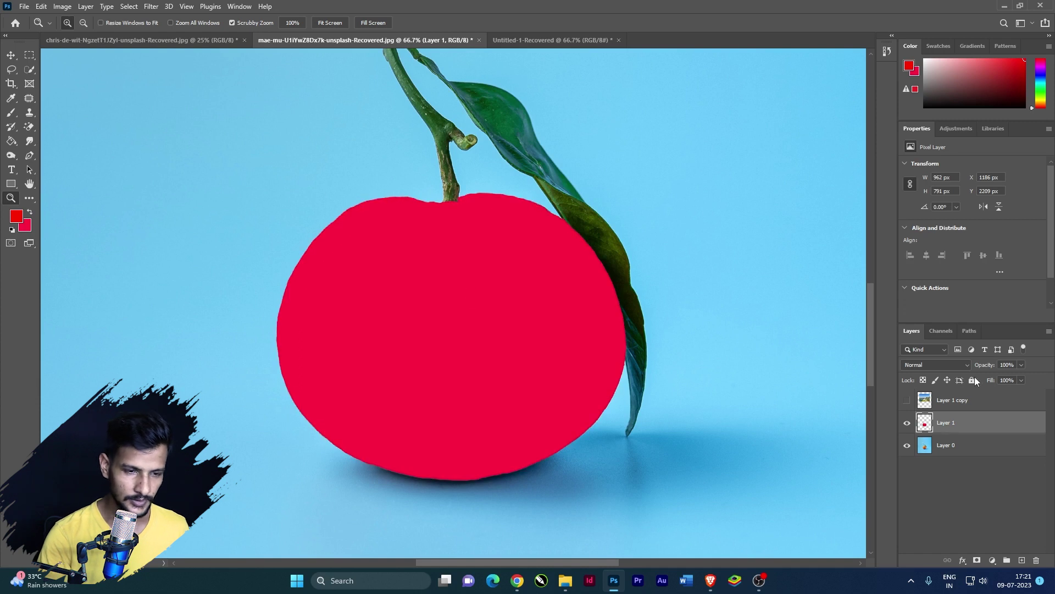
- Set the red layer's blend mode to Multiply and its opacity to 51%
click(941, 364)
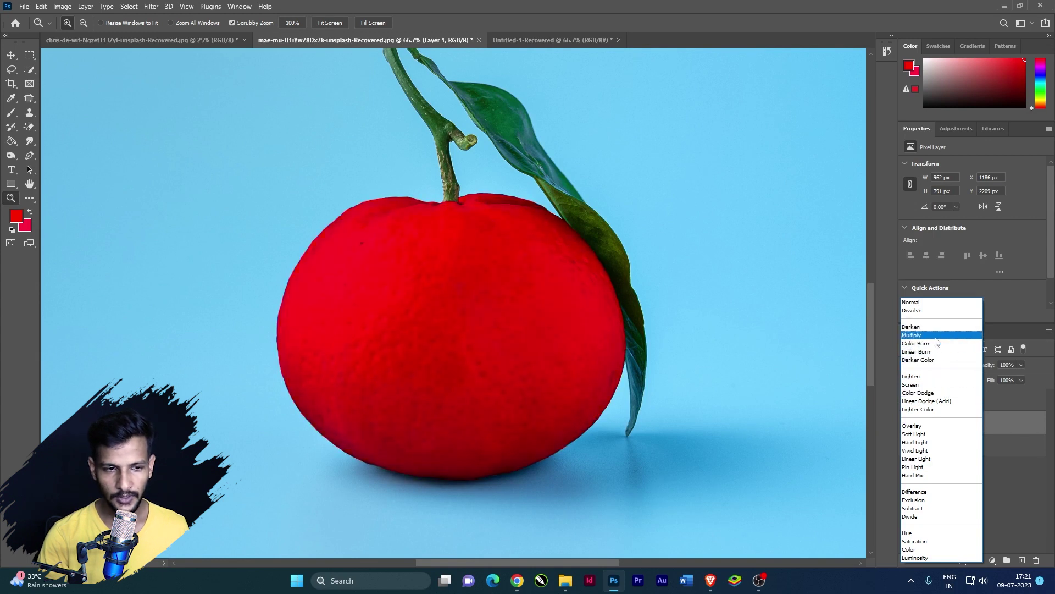
click(937, 335)
click(1022, 365)
drag(1011, 376, 997, 385)
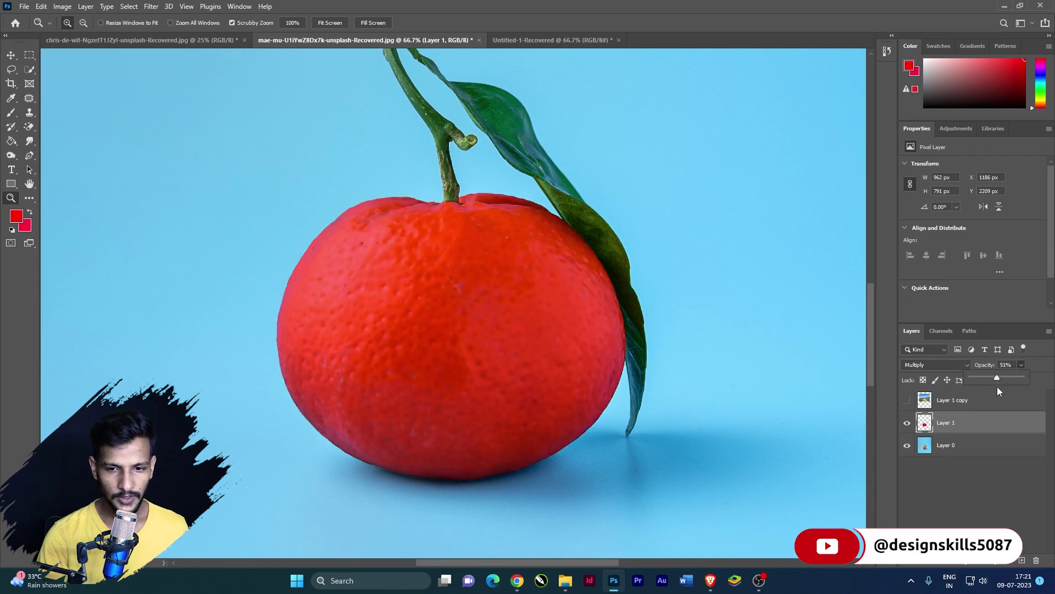
- Examine how the recolored fruit looks both up close and within the whole image
click(11, 56)
click(474, 218)
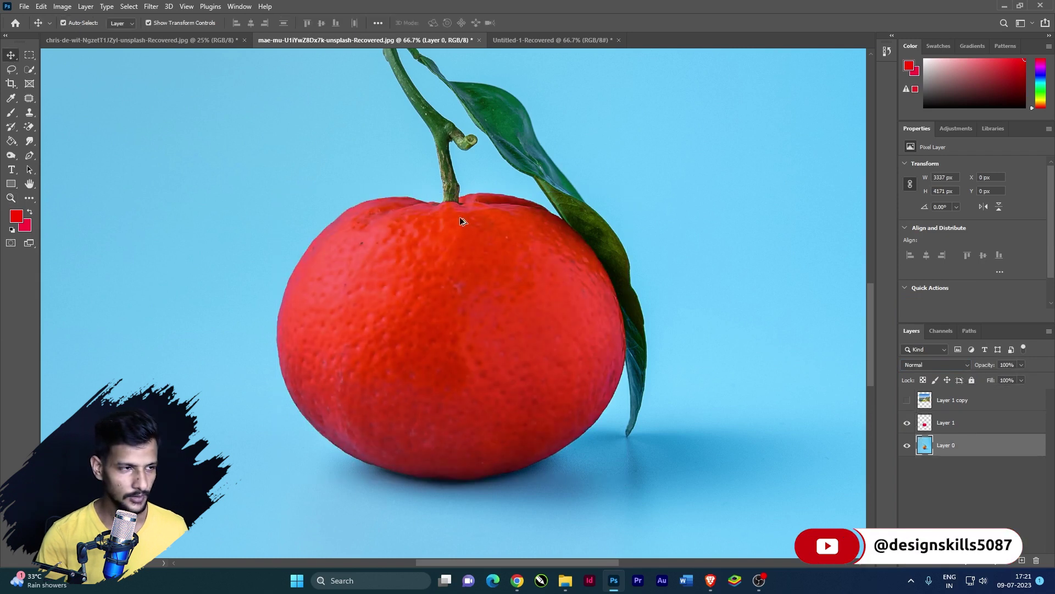
scroll(456, 214, down, 6)
scroll(380, 139, up, 4)
scroll(473, 421, down, 6)
scroll(481, 427, up, 4)
scroll(481, 429, up, 2)
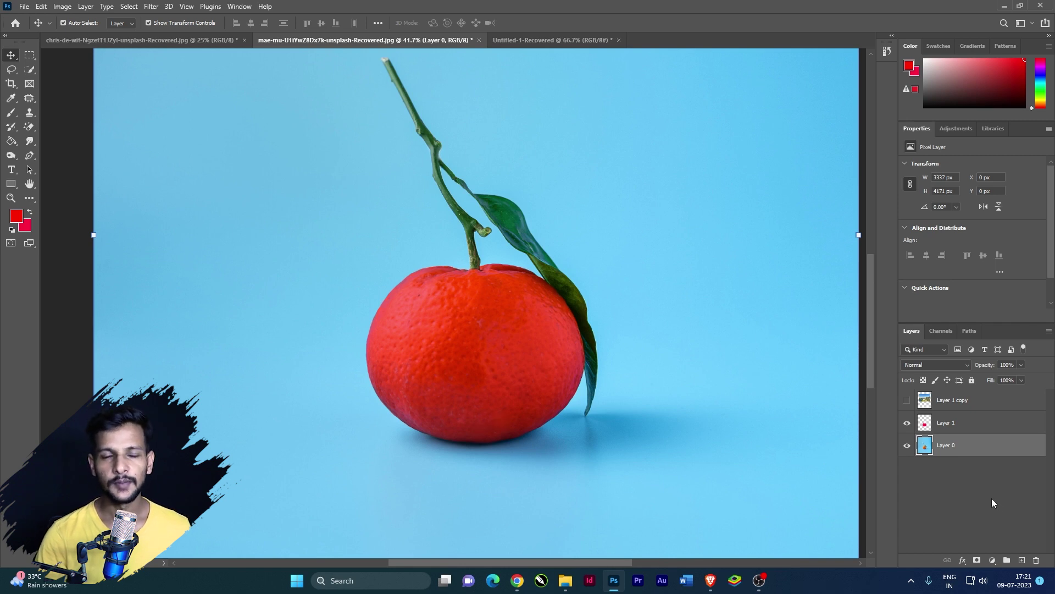
- Show the hidden landscape layer, Layer 1 copy, and delete it
click(984, 401)
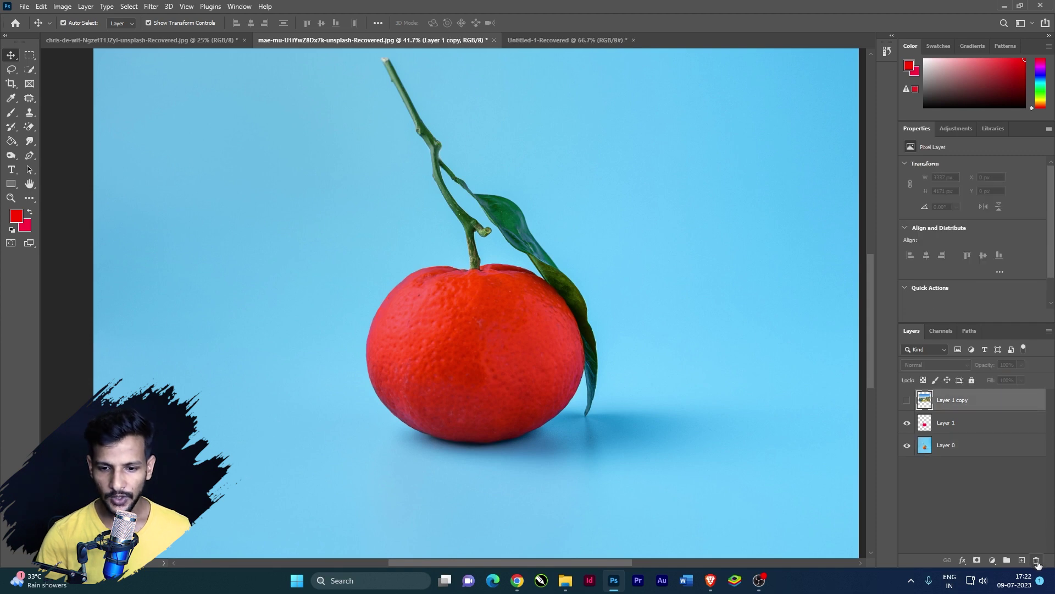
click(908, 401)
key(ctrl+0)
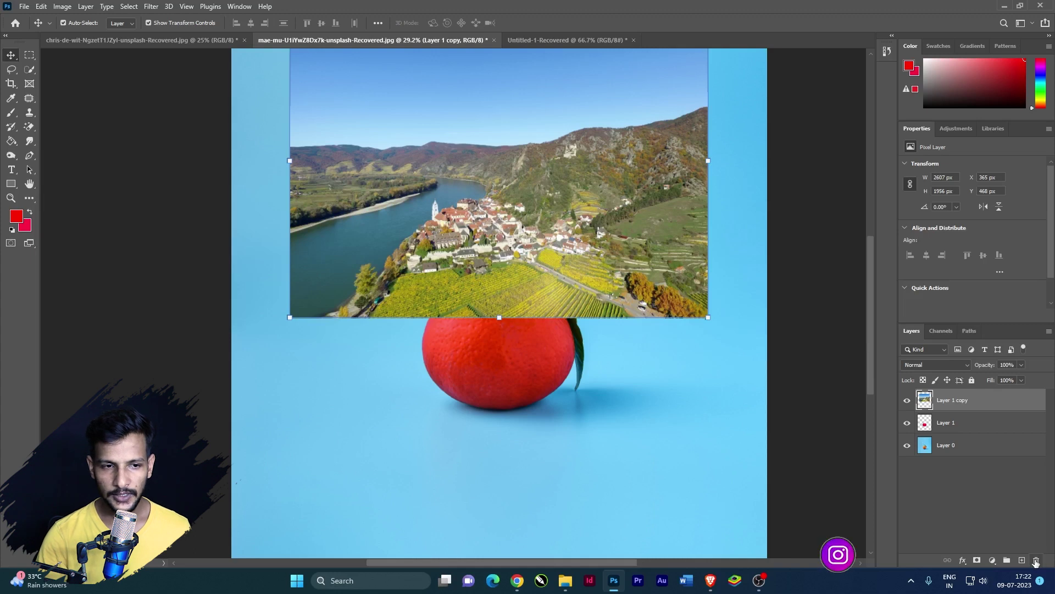
click(1036, 561)
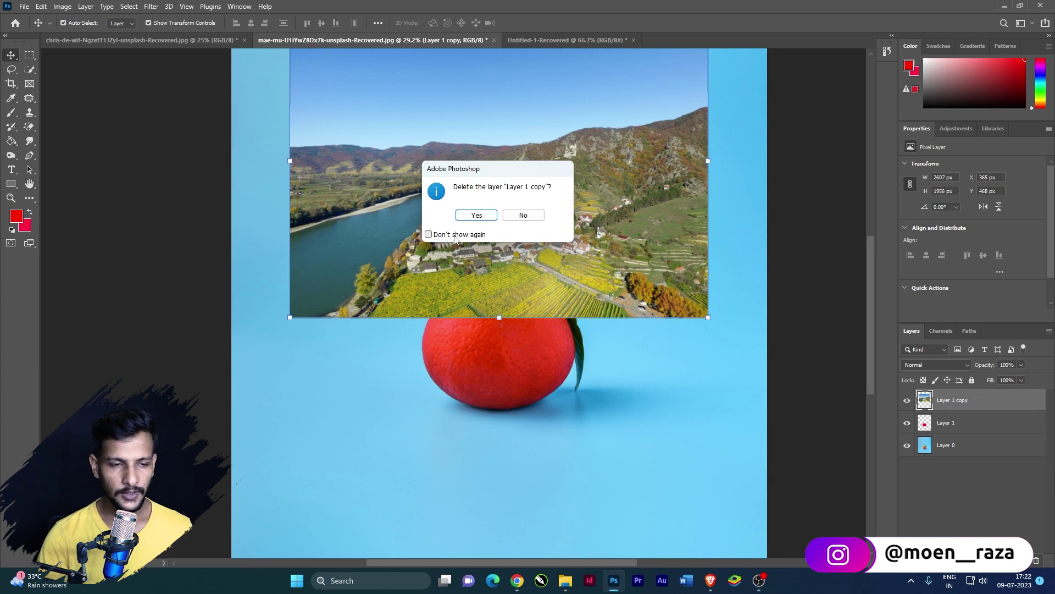
click(526, 214)
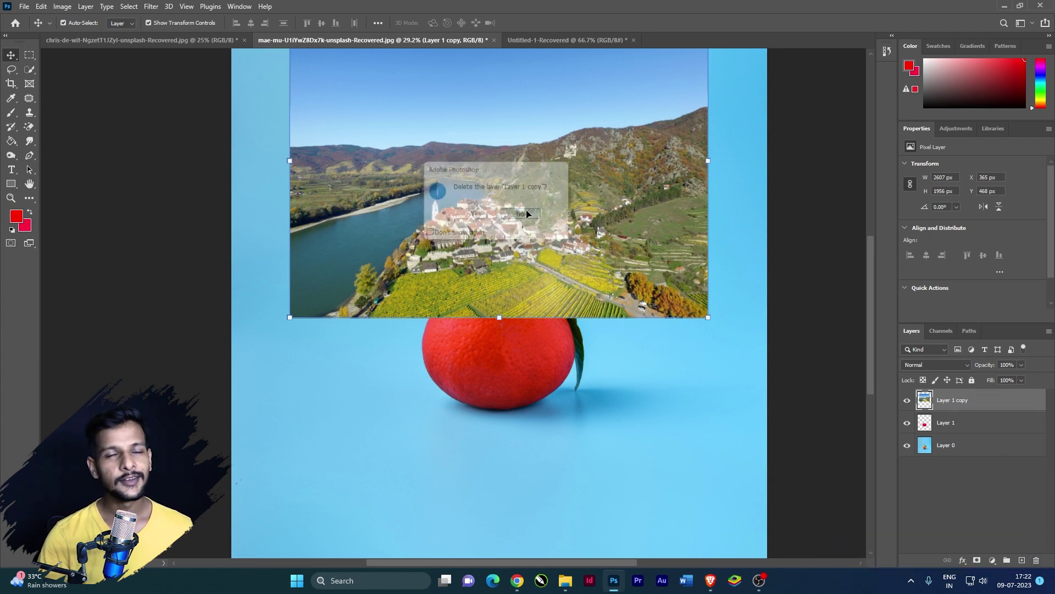
click(1036, 560)
click(482, 215)
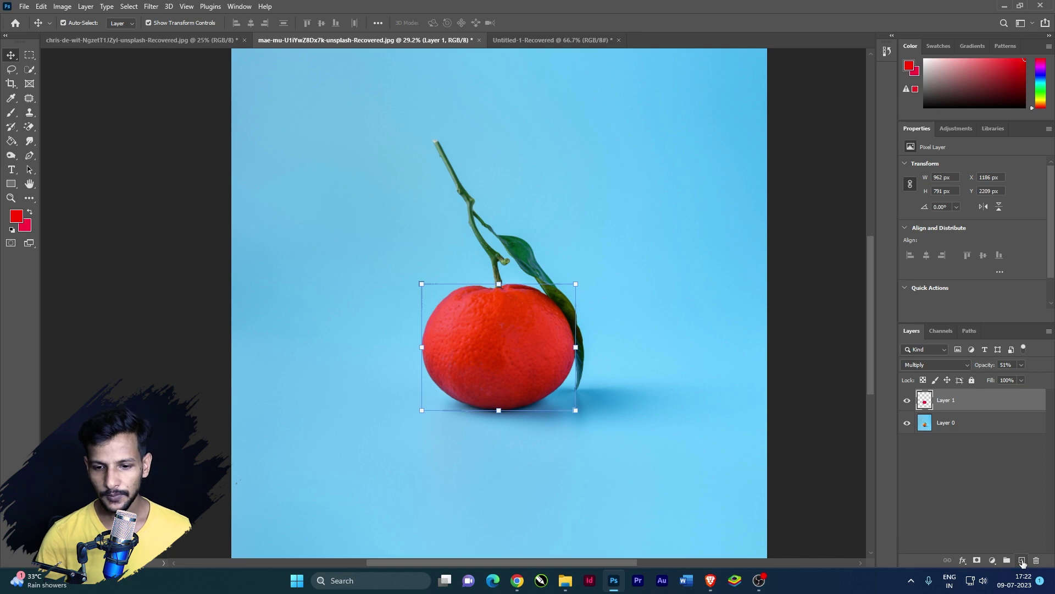
- Add four new empty layers above Layer 1
click(1022, 561)
click(1022, 561)
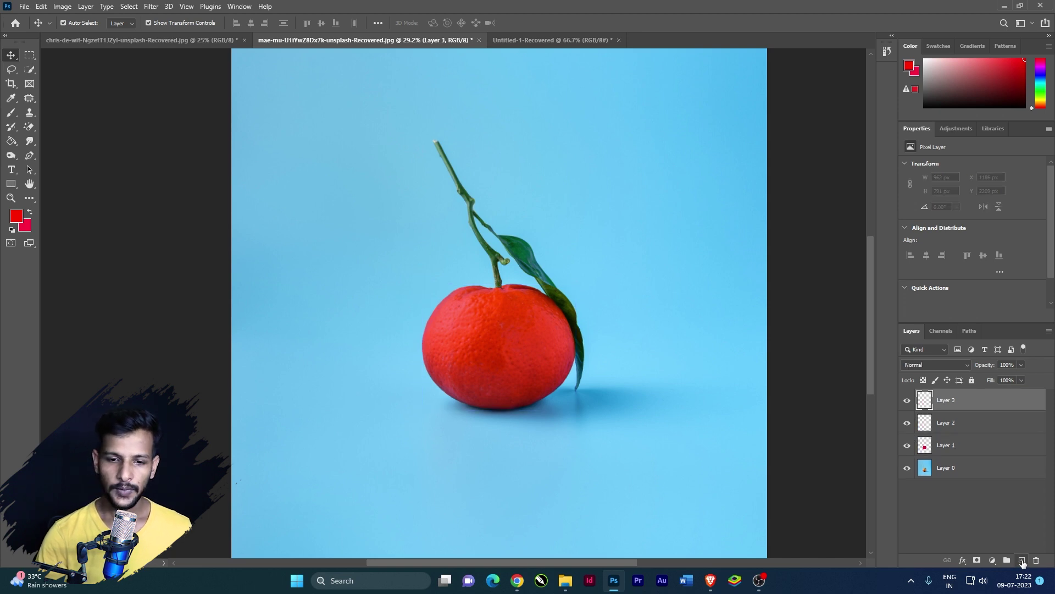
click(1022, 560)
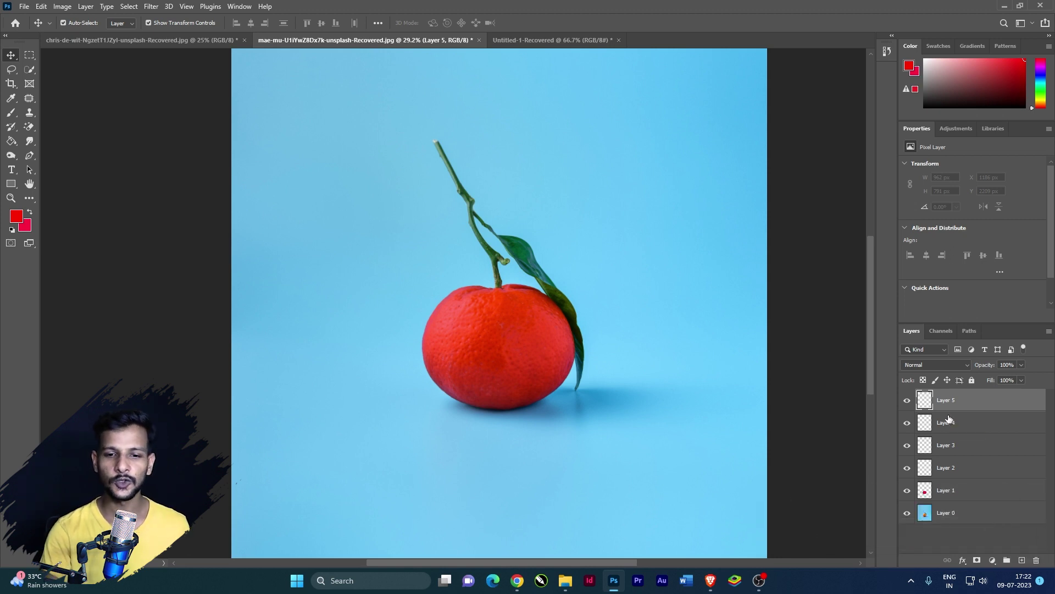
- Hide the background photo on Layer 0 and the red fruit shape on Layer 1
scroll(476, 336, down, 1)
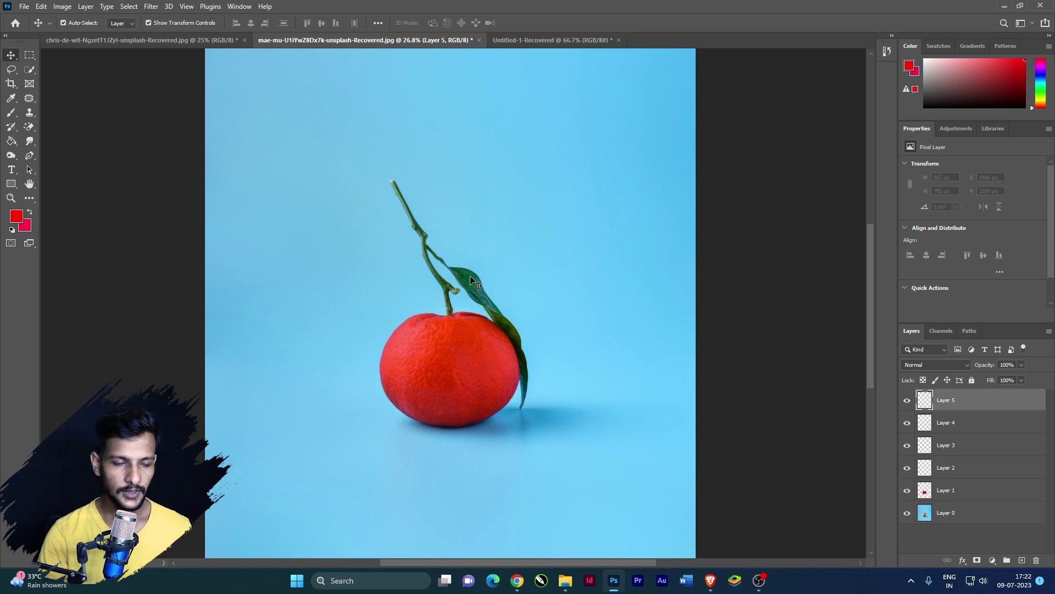
scroll(483, 358, down, 1)
scroll(488, 364, up, 1)
scroll(489, 364, down, 1)
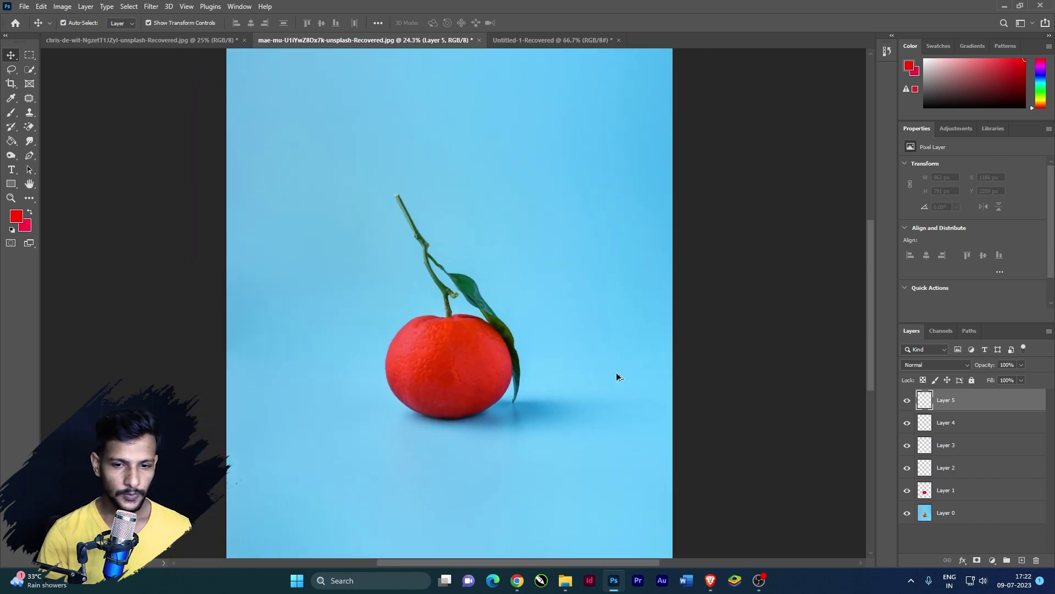
click(907, 513)
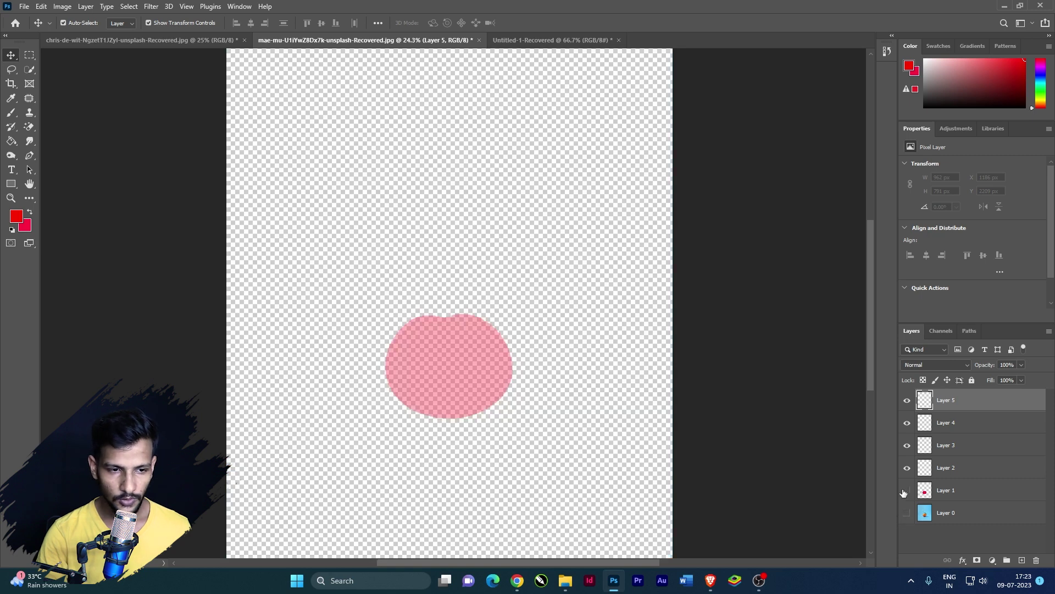
click(906, 490)
- Paint a soft red zigzag stroke with the Brush across the middle of the canvas on Layer 2
click(951, 469)
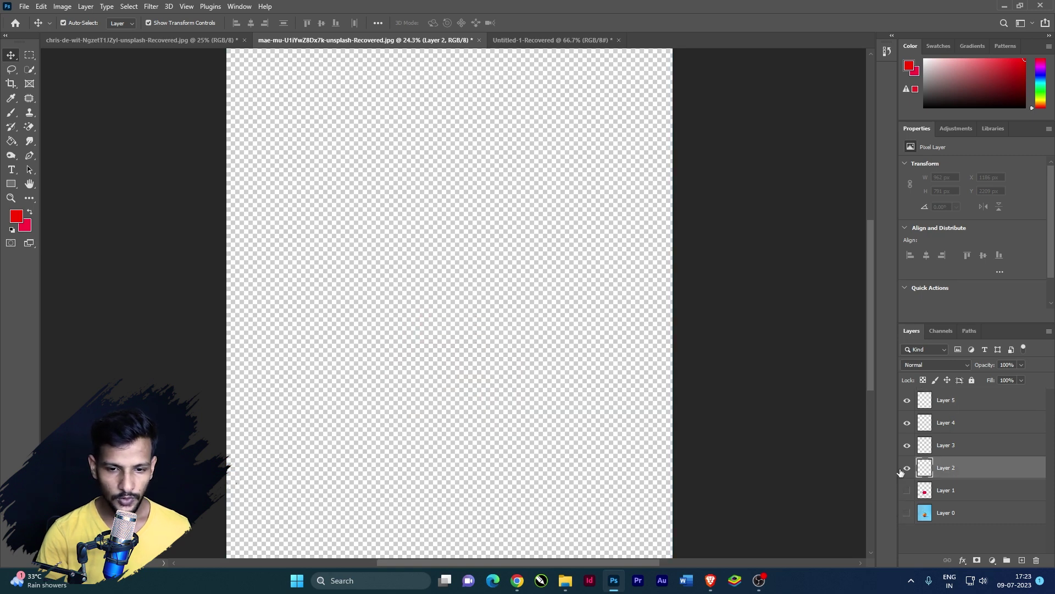
click(11, 112)
mouse_move(368, 352)
mouse_down()
mouse_move(387, 227)
mouse_move(643, 413)
mouse_move(715, 429)
mouse_up()
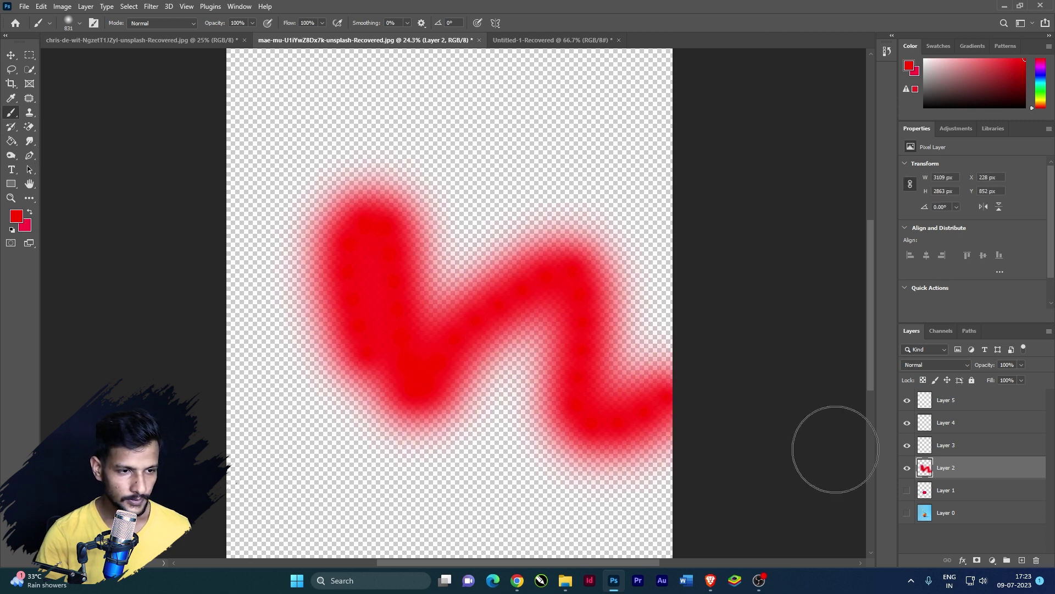
- Set the foreground color to dark green and brush a zigzag stroke across the upper canvas on Layer 3
click(957, 445)
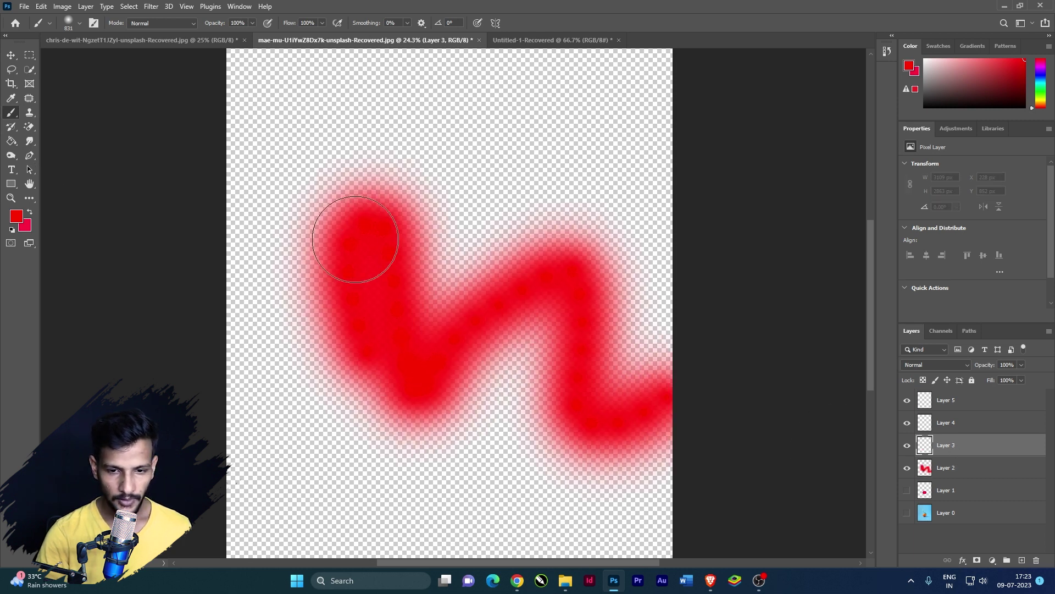
click(16, 217)
mouse_move(759, 183)
mouse_down()
mouse_move(829, 175)
mouse_move(874, 188)
mouse_up()
click(968, 90)
key(b)
mouse_move(549, 94)
mouse_down()
mouse_move(566, 160)
mouse_move(266, 179)
mouse_up()
- Set the foreground color to yellow and brush a curved stroke across the lower canvas on Layer 4
click(963, 424)
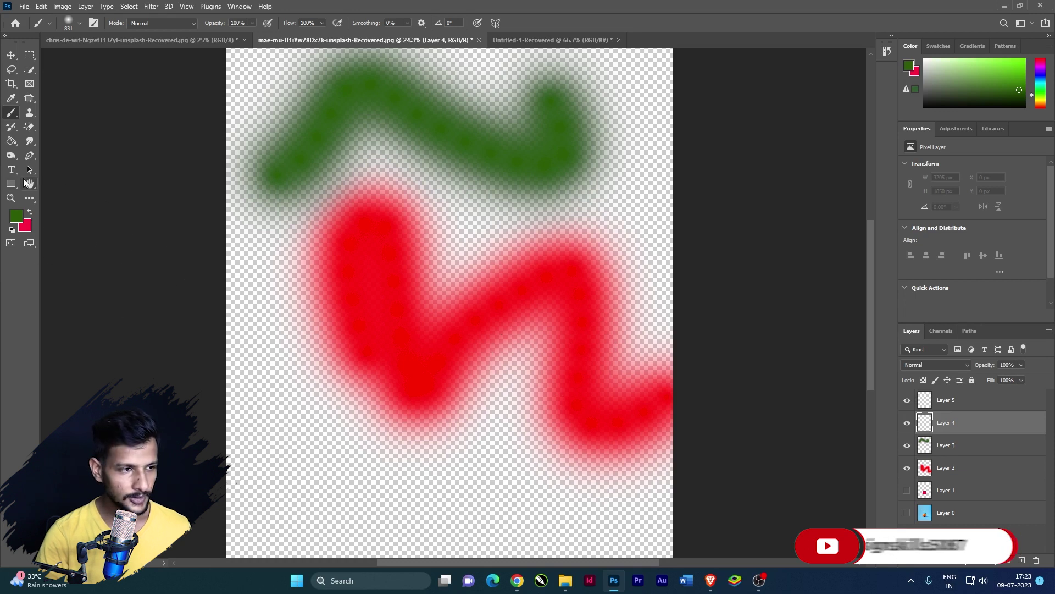
click(16, 215)
click(871, 213)
drag(841, 125, 849, 96)
click(963, 90)
mouse_move(514, 406)
mouse_down()
mouse_move(493, 461)
mouse_move(358, 520)
mouse_up()
- Try out layer selection by selecting the range from Layer 4 to Layer 2 and taking Layer 3 out of it
click(11, 55)
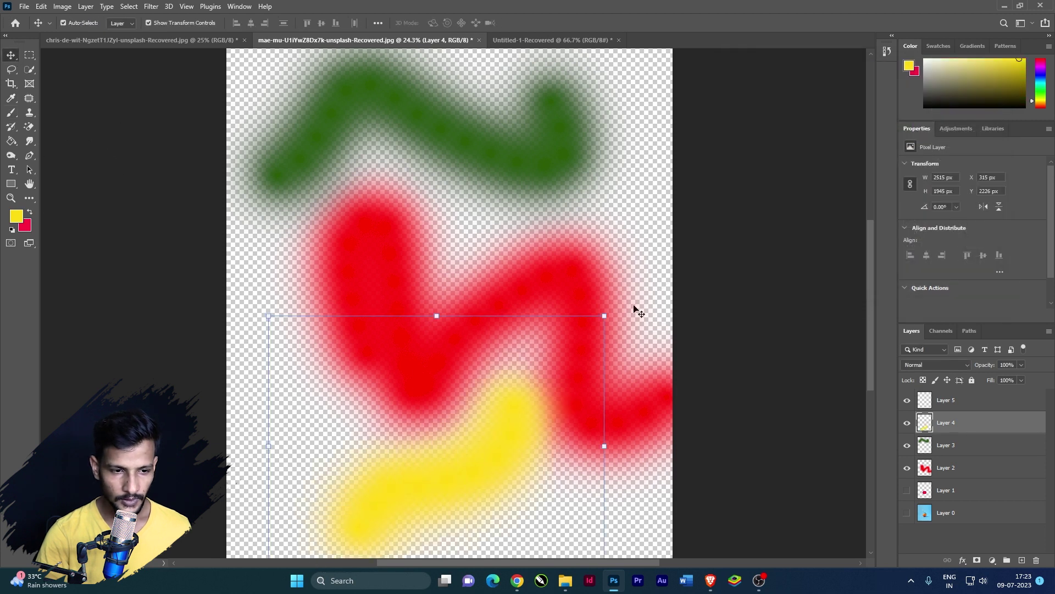
ctrl+click(954, 443)
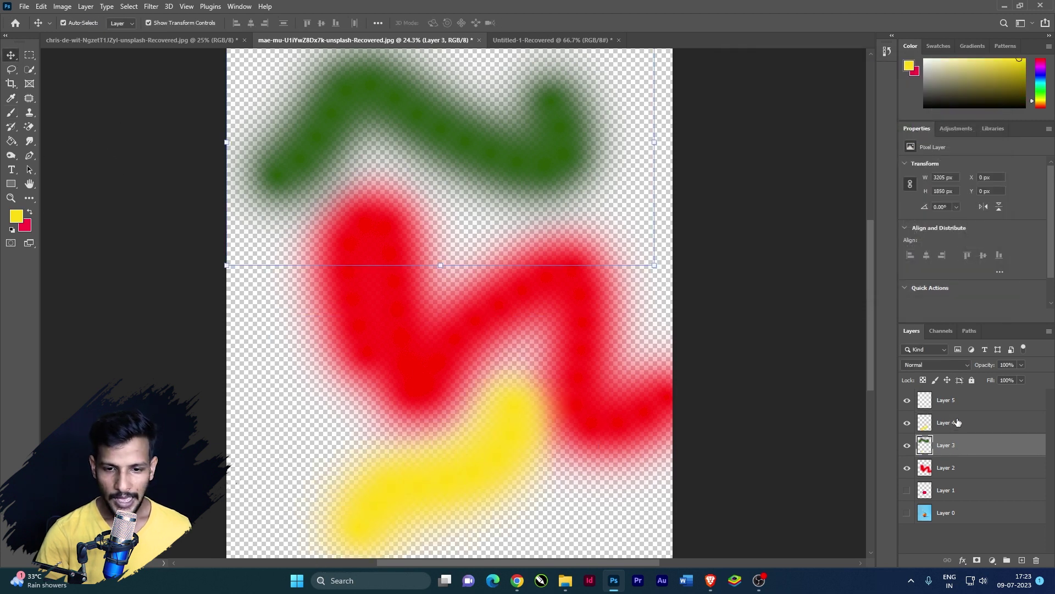
click(950, 474)
click(958, 426)
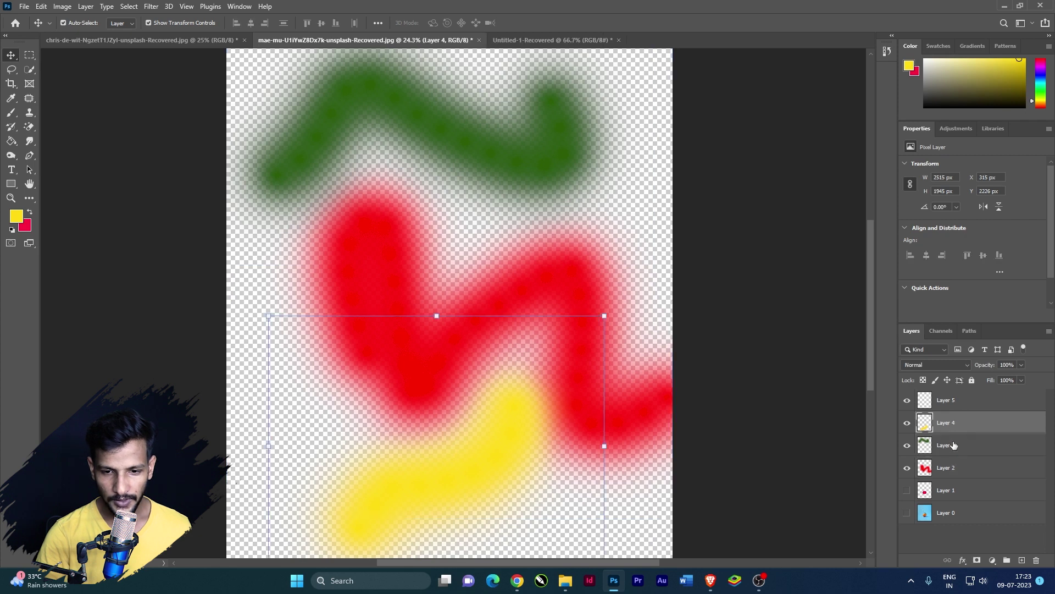
shift+click(955, 472)
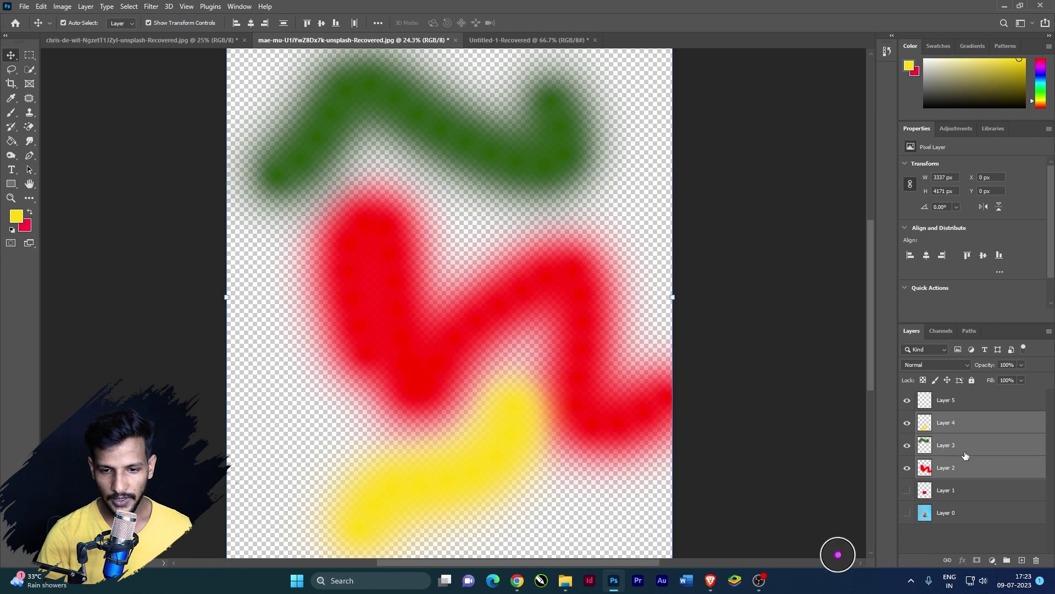
ctrl+click(962, 449)
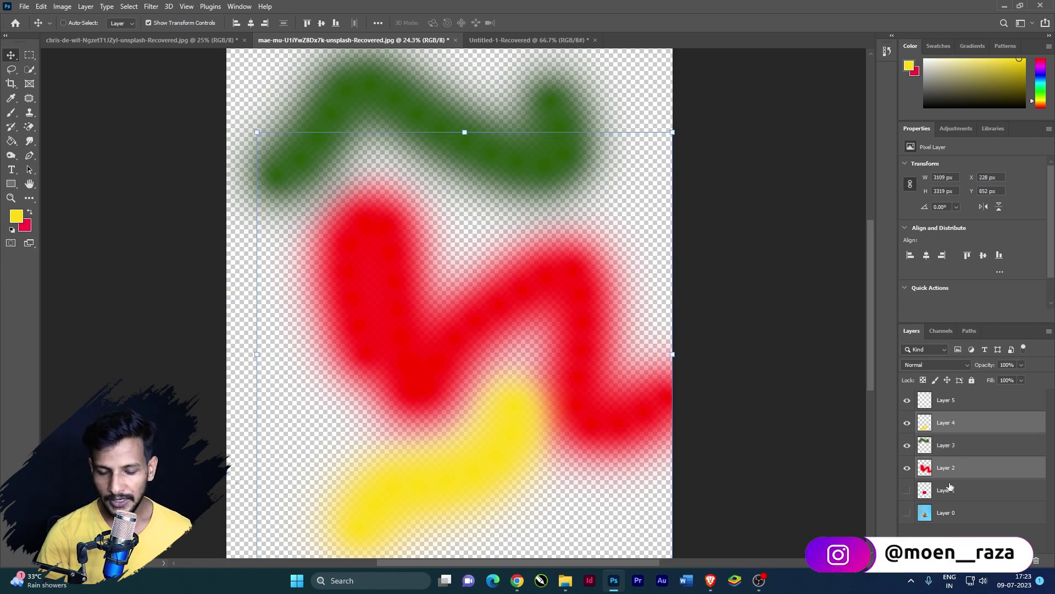
click(964, 447)
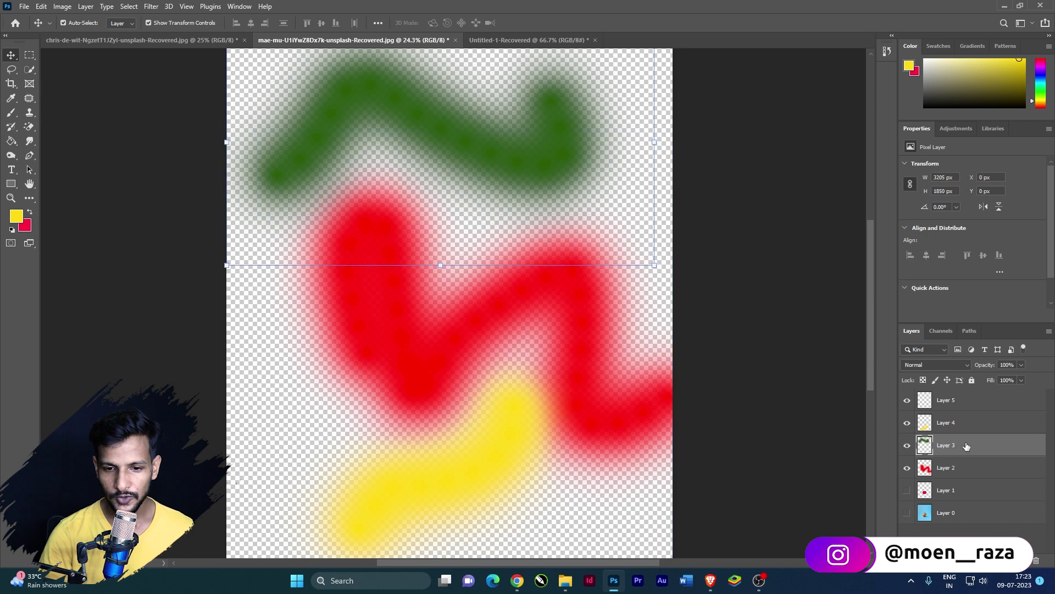
- Group Layer 4, Layer 3 and Layer 2, and move the green stroke slightly down and to the left
click(962, 428)
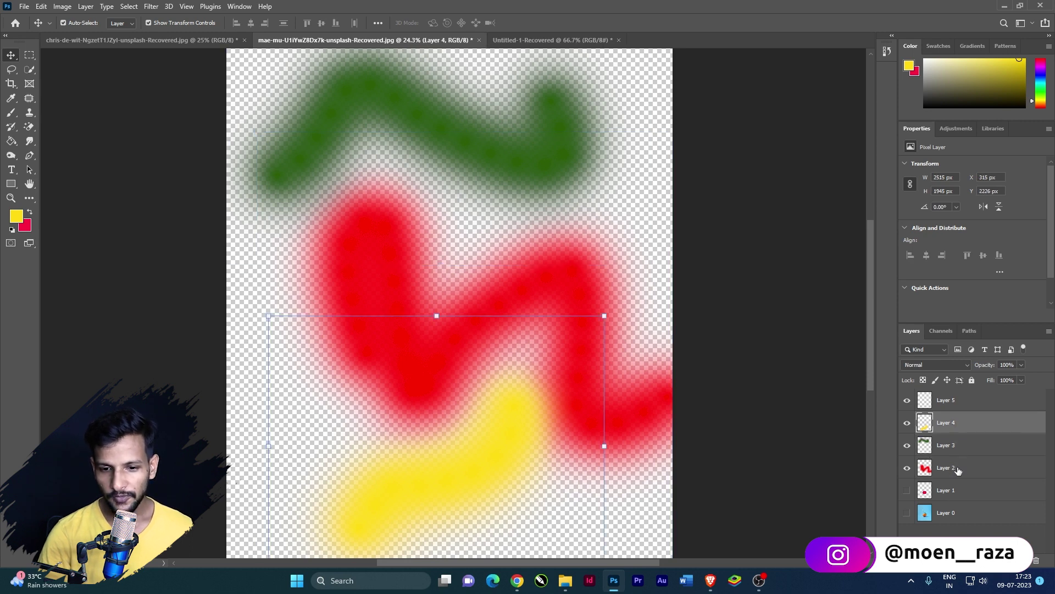
shift+click(960, 468)
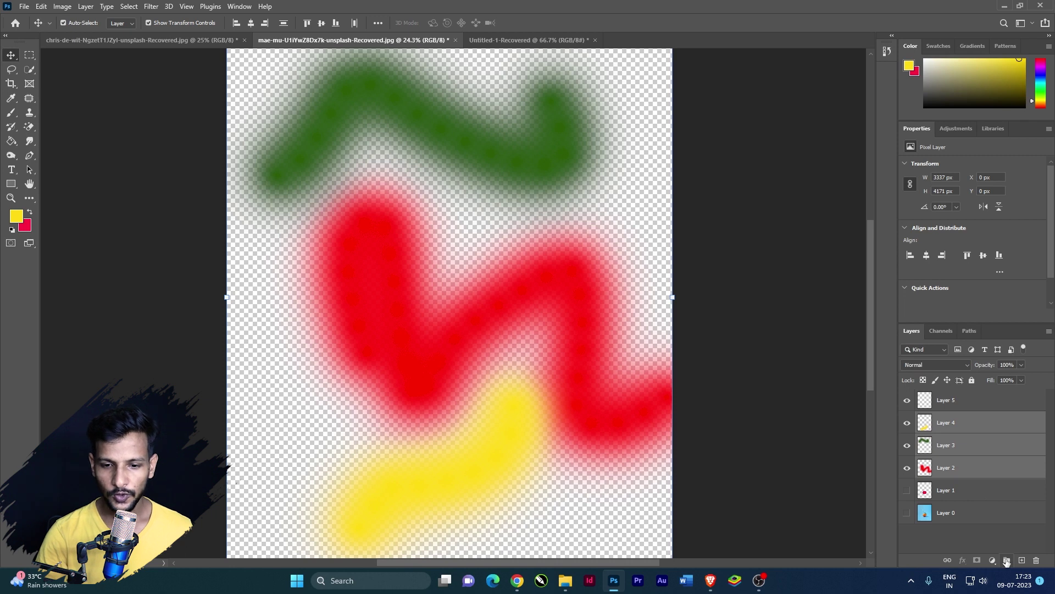
click(1007, 560)
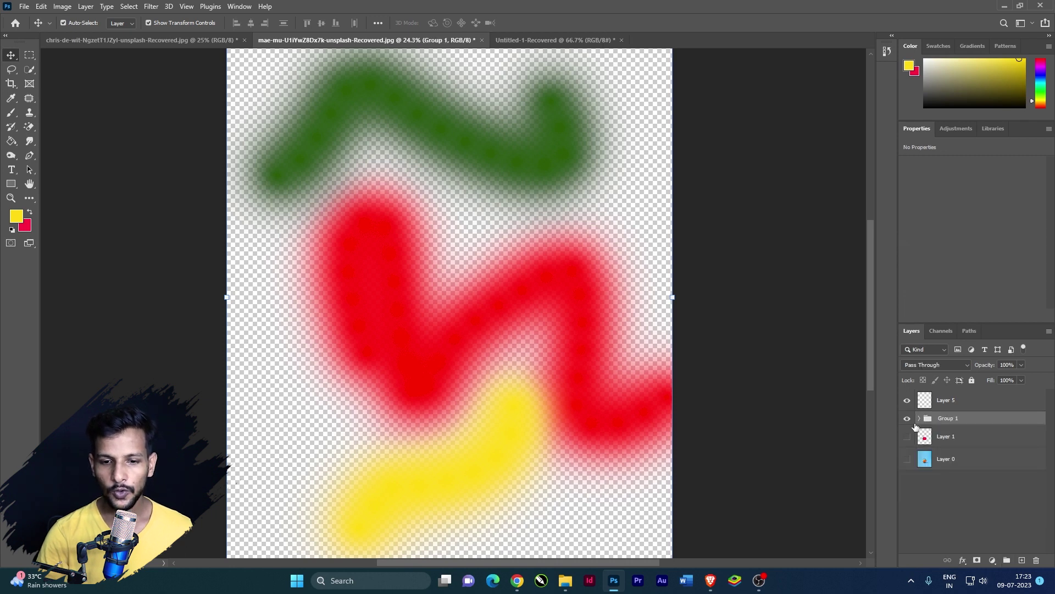
mouse_move(552, 166)
mouse_down()
mouse_move(519, 181)
mouse_move(540, 196)
mouse_up()
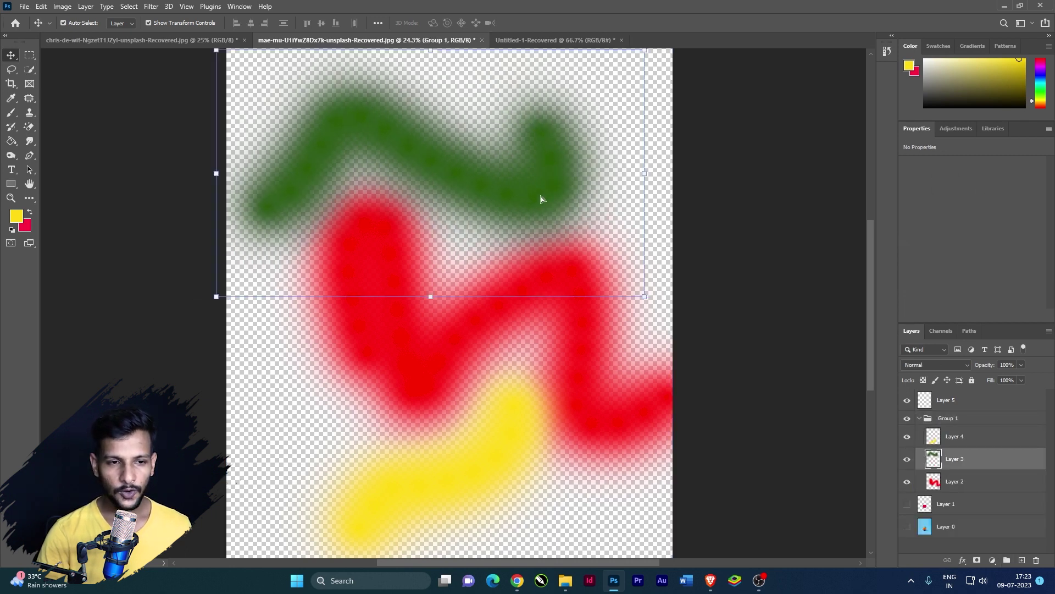
- Rename the new group as Colors, check the layers inside it, and leave it collapsed
click(921, 420)
double_click(954, 423)
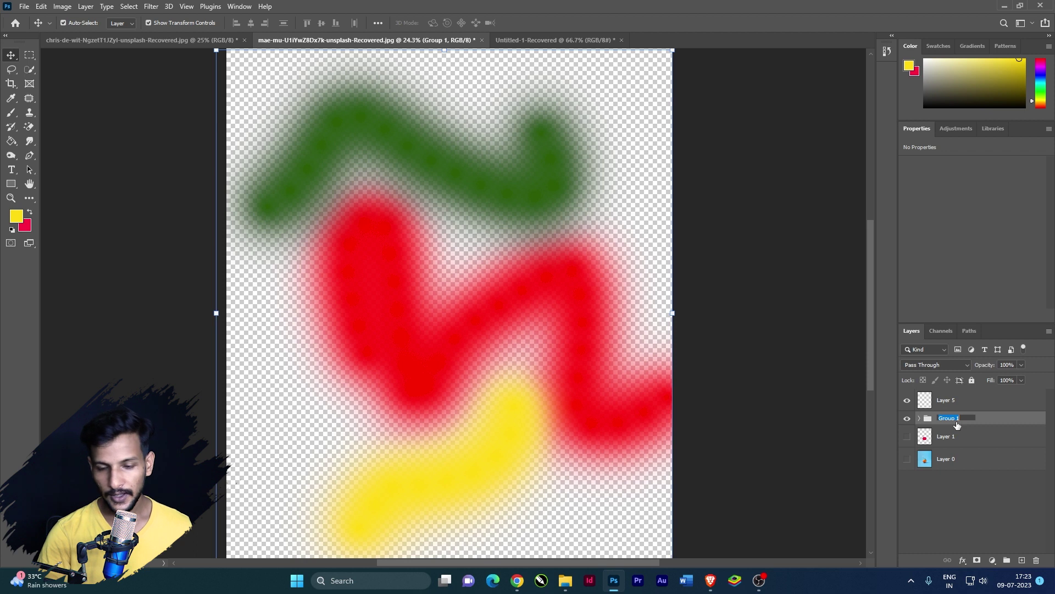
text(Colors)
key(Return)
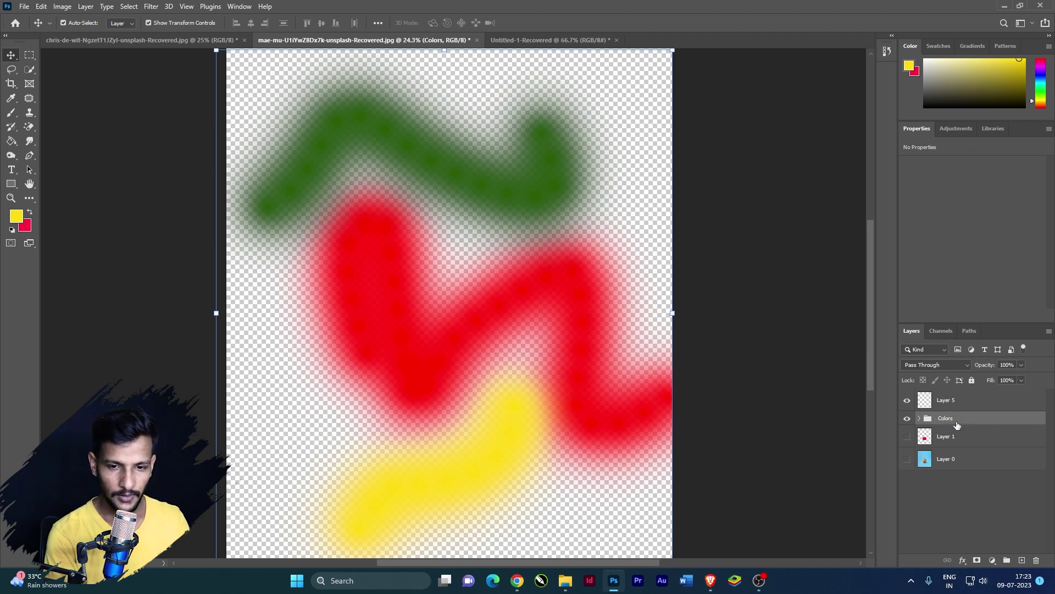
click(920, 419)
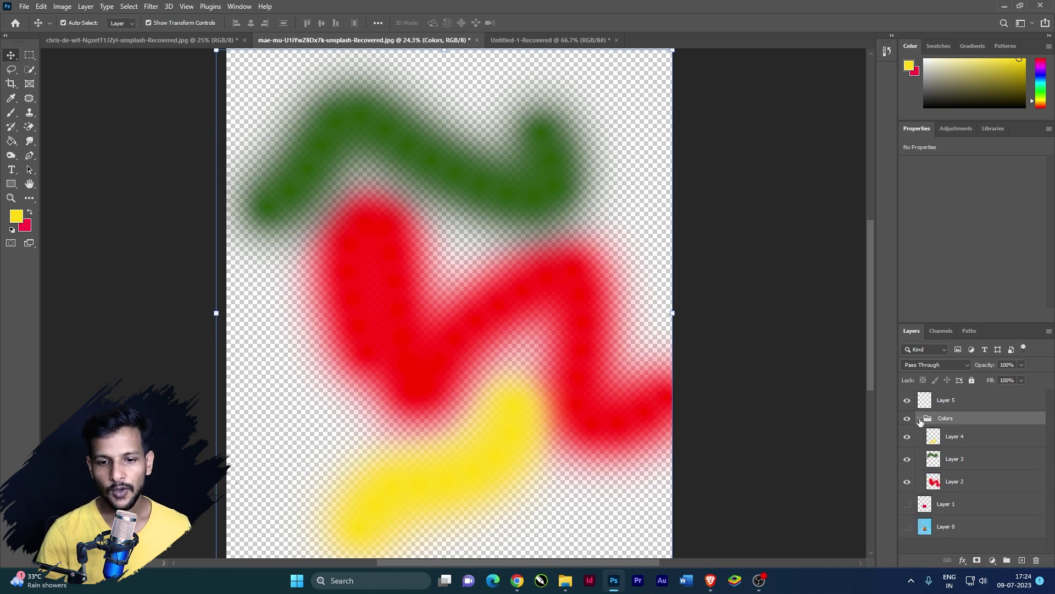
click(919, 419)
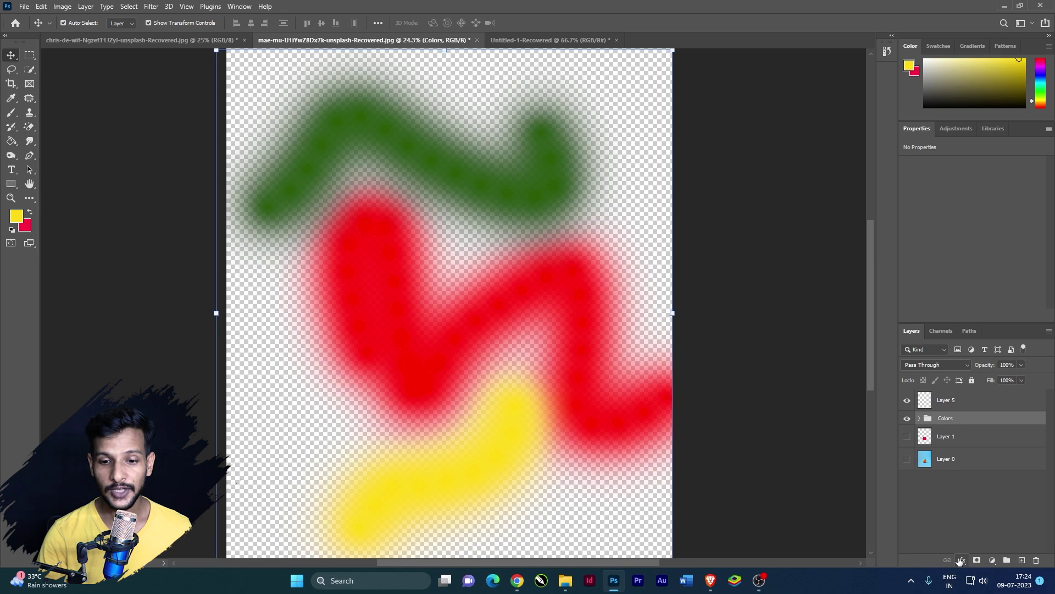
- Filter the layer list by name for "layer 0", and clear the search text
click(932, 350)
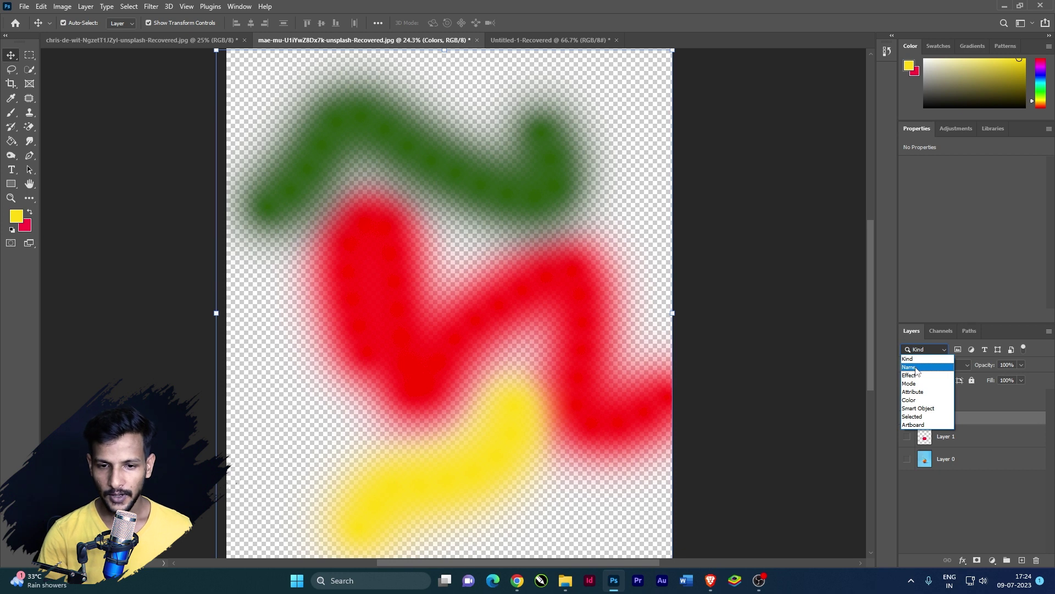
click(916, 367)
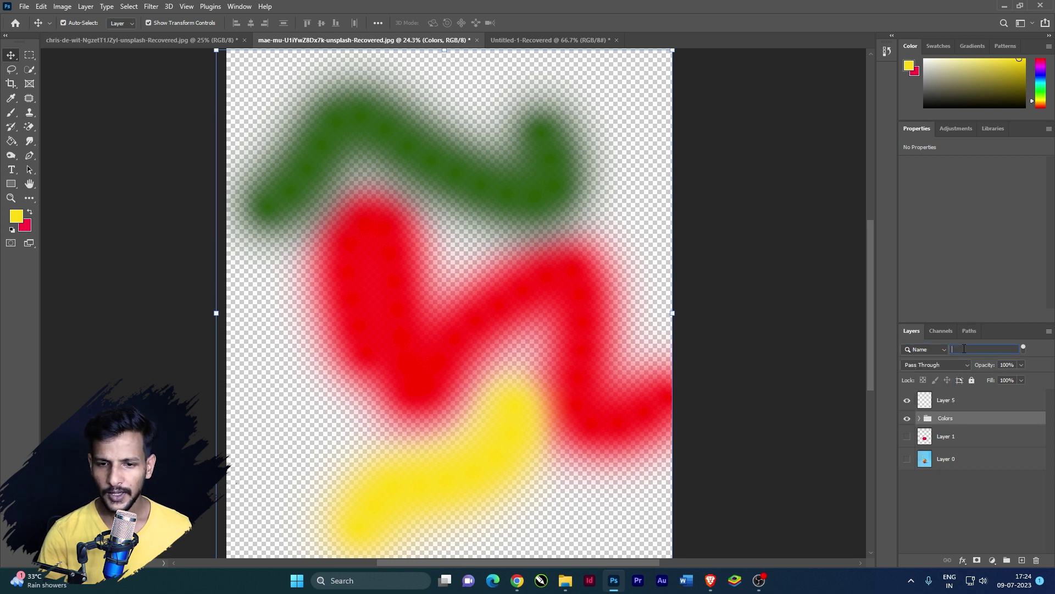
text(laye)
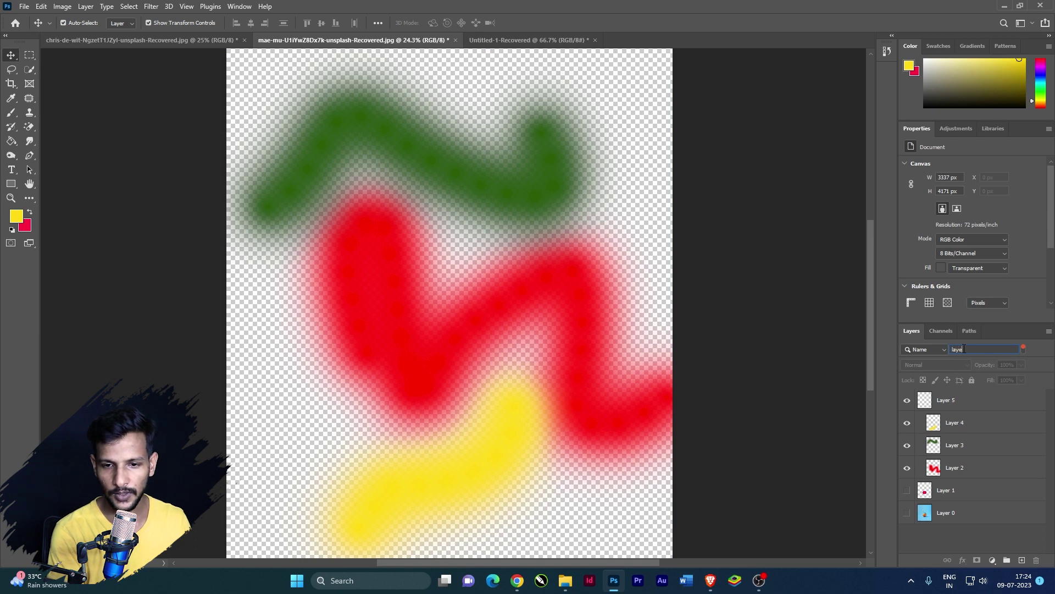
text(r 0)
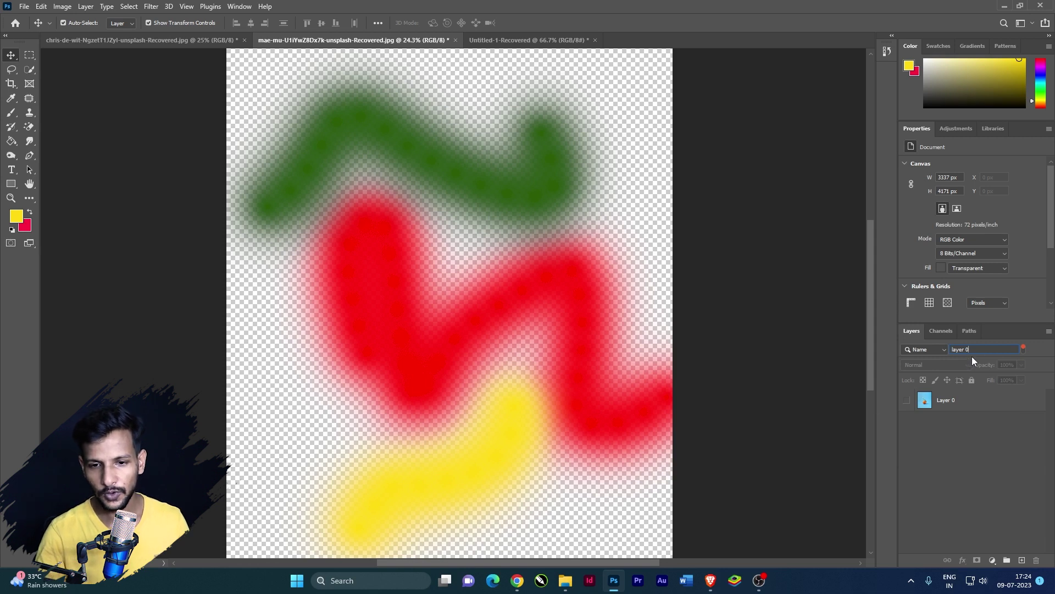
drag(969, 350, 953, 349)
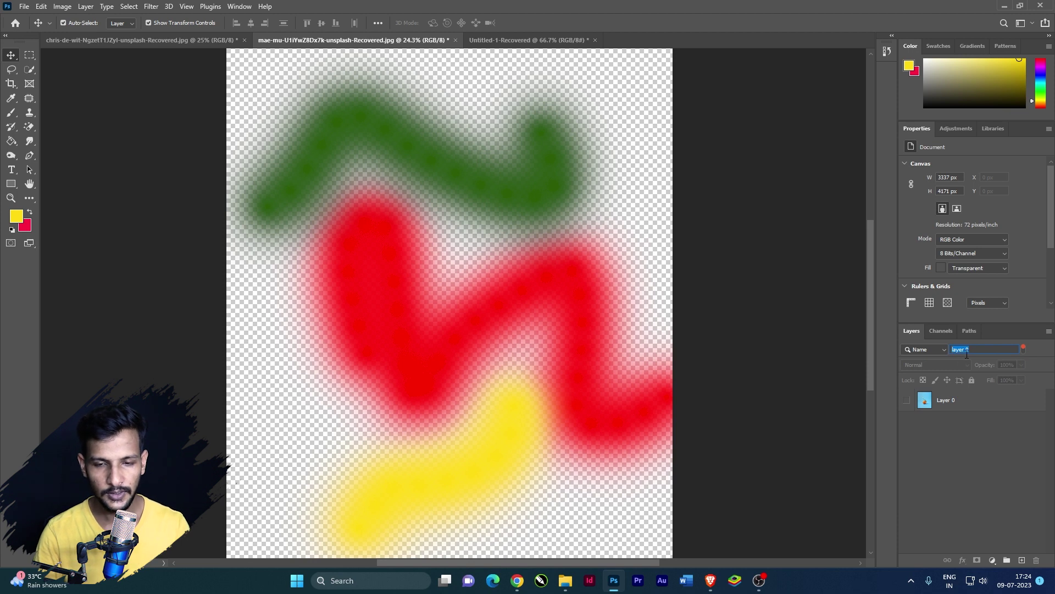
key(BackSpace)
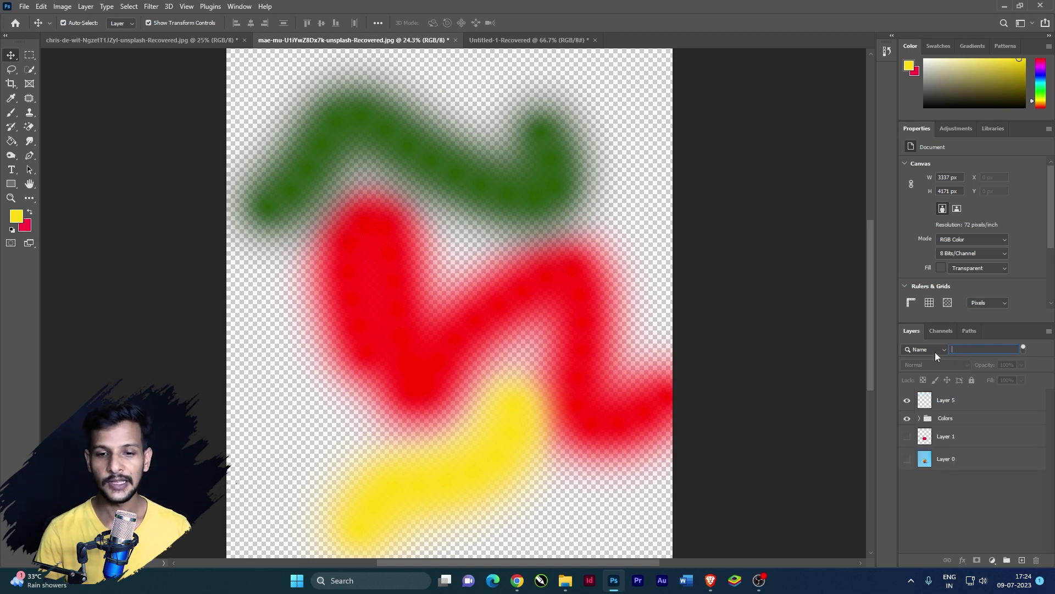
- Filter the layer list by the Bevel & Emboss effect and look through the other filter types
click(926, 349)
click(923, 368)
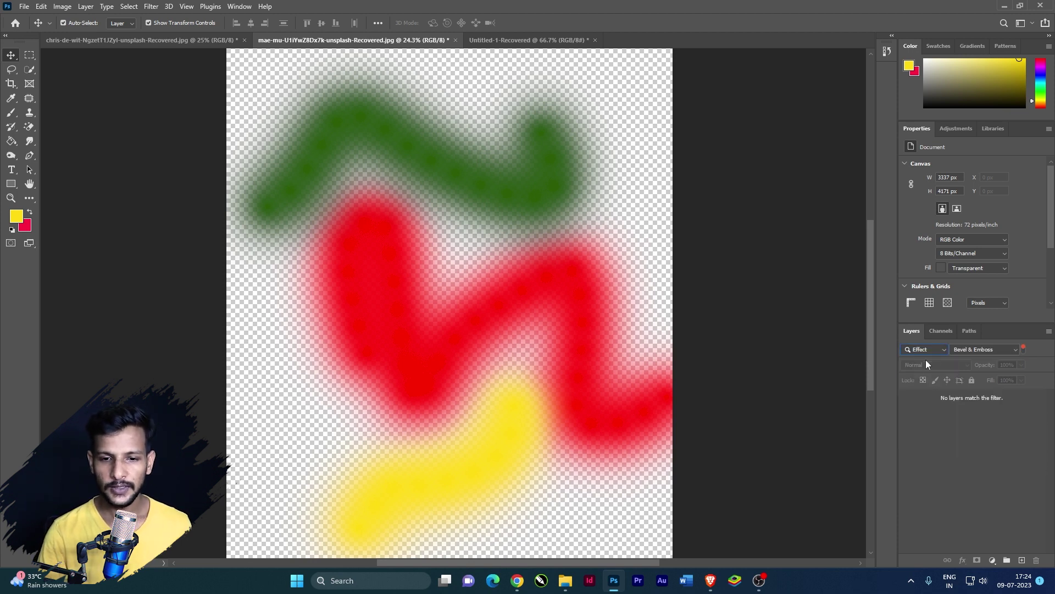
click(932, 349)
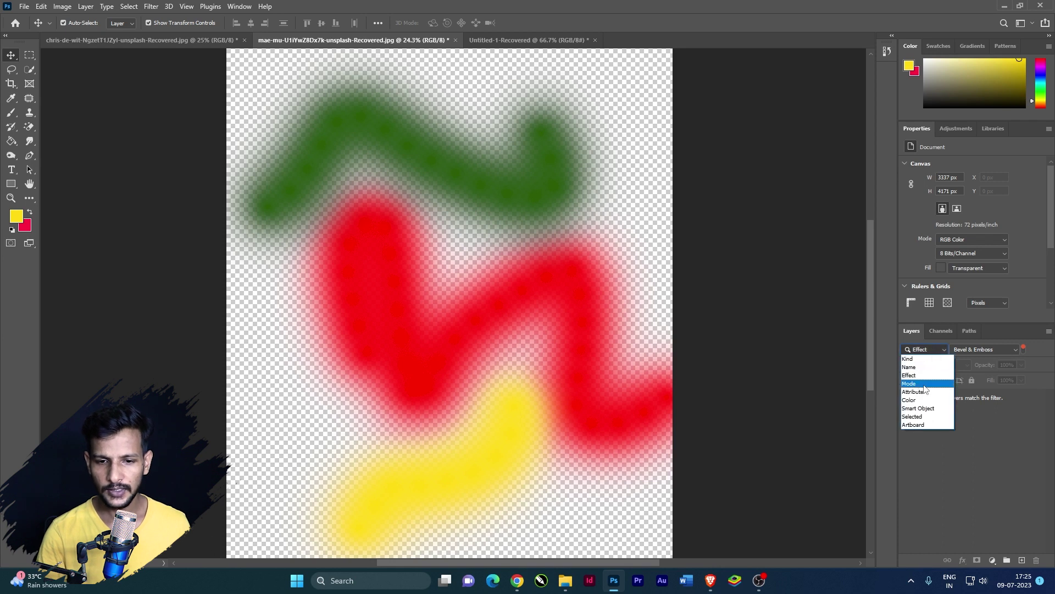
click(932, 348)
click(942, 349)
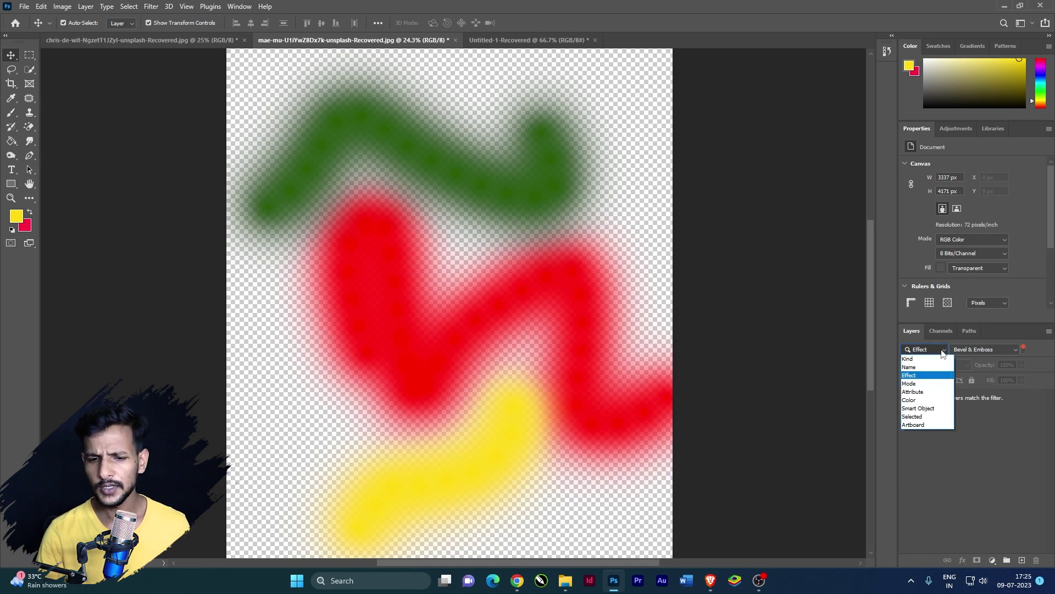